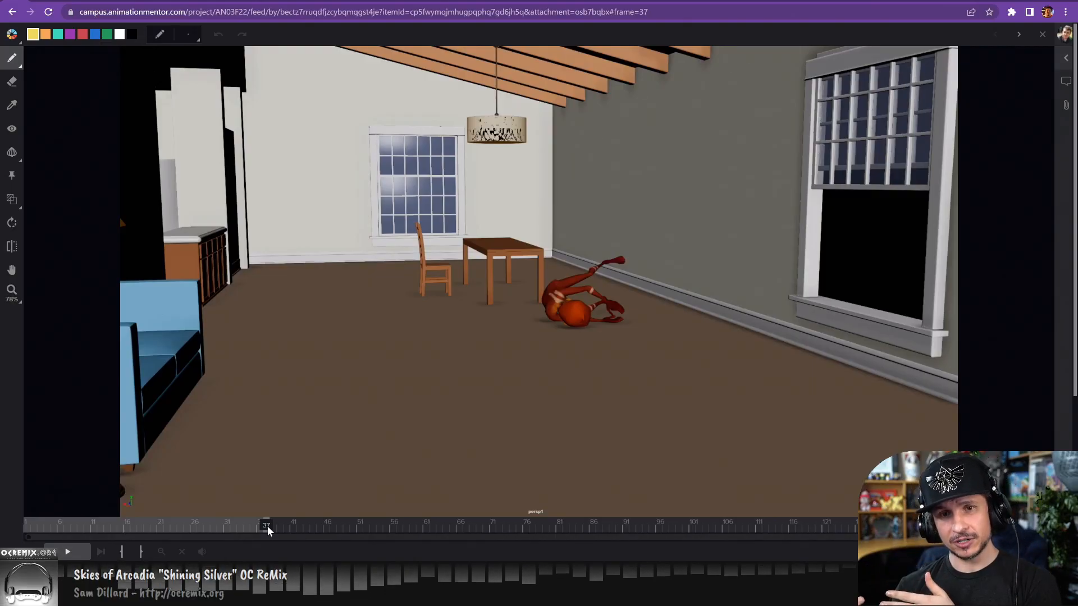
Show frame 27 of the review clip, and switch to Maya to start a new empty scene.
{"action": "left_click_drag", "start_coordinate": [268, 526], "coordinate": [197, 501]}
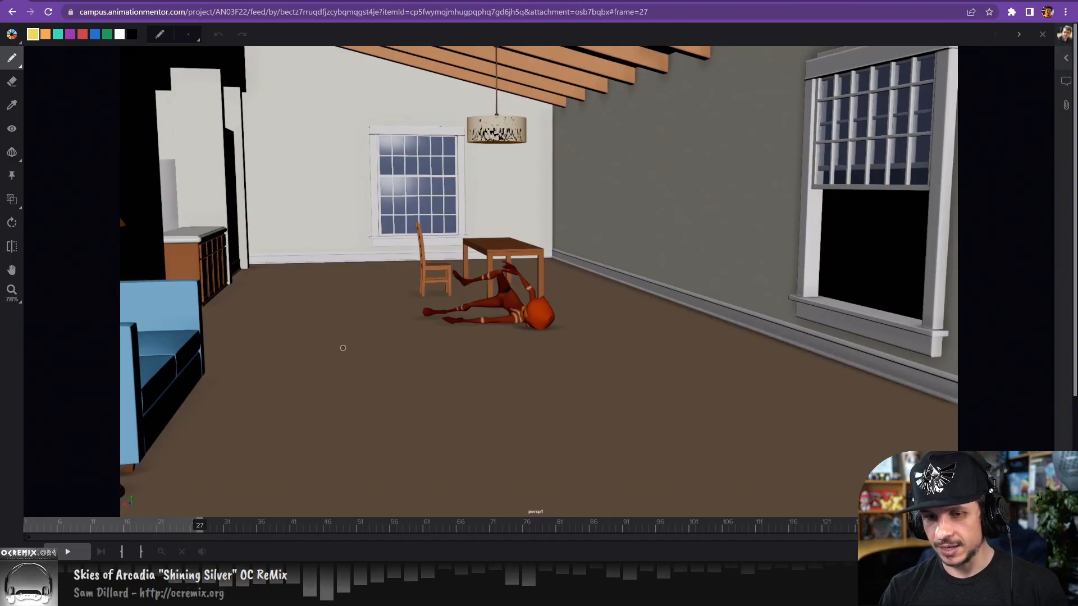
{"action": "key", "text": "alt+Tab"}
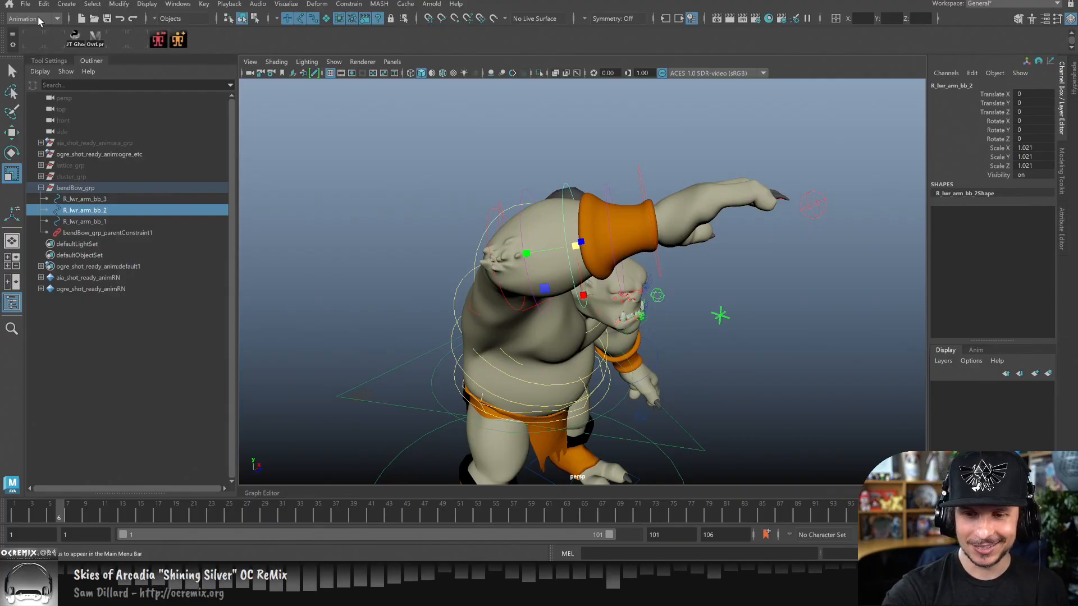
{"action": "left_click", "coordinate": [26, 4]}
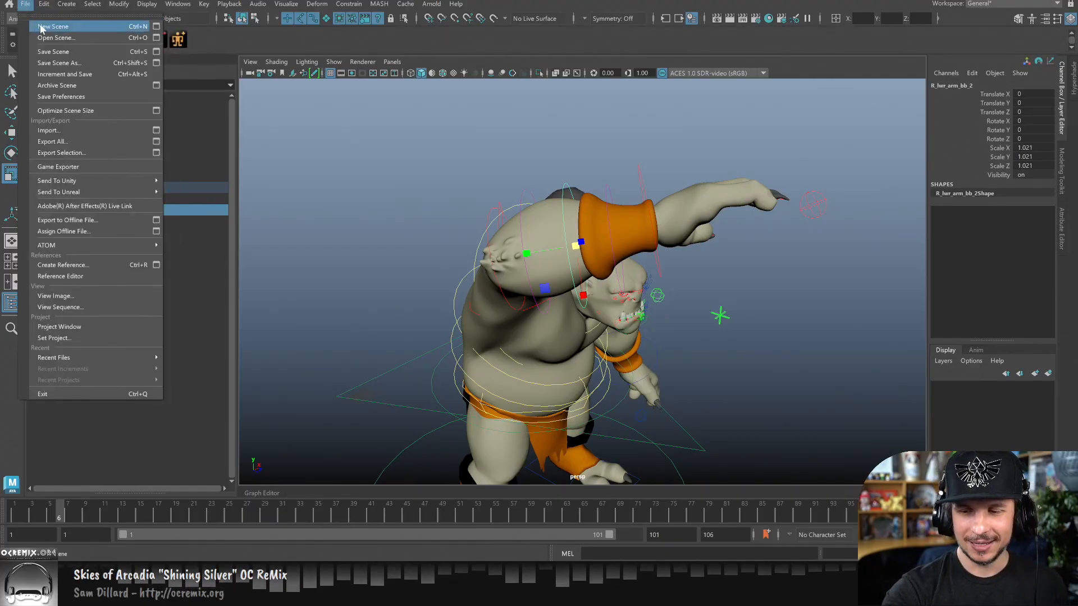
{"action": "left_click", "coordinate": [39, 26]}
{"action": "left_click", "coordinate": [559, 284]}
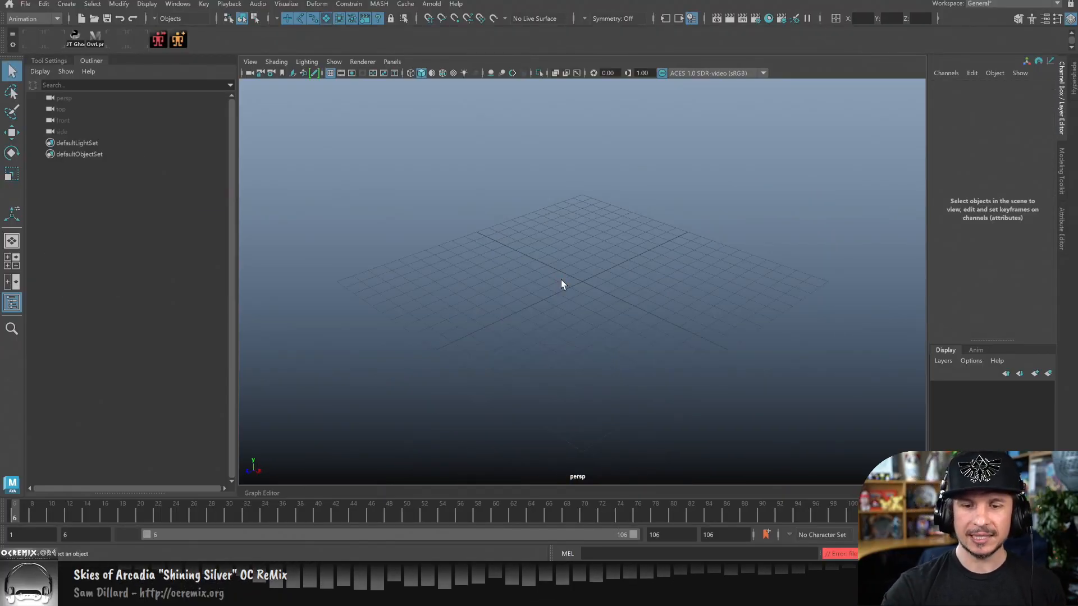
Reference the stewart_shot_ready_anim rig into the scene from the 02 Stewart folder inside 00 General Assets.
{"action": "left_click", "coordinate": [26, 4]}
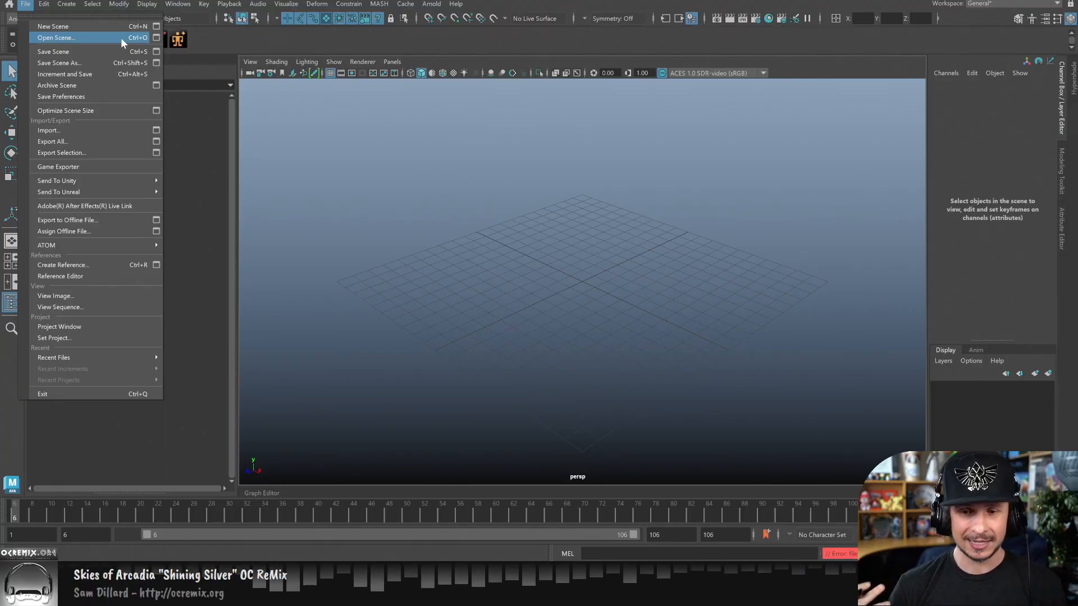
{"action": "left_click", "coordinate": [93, 265]}
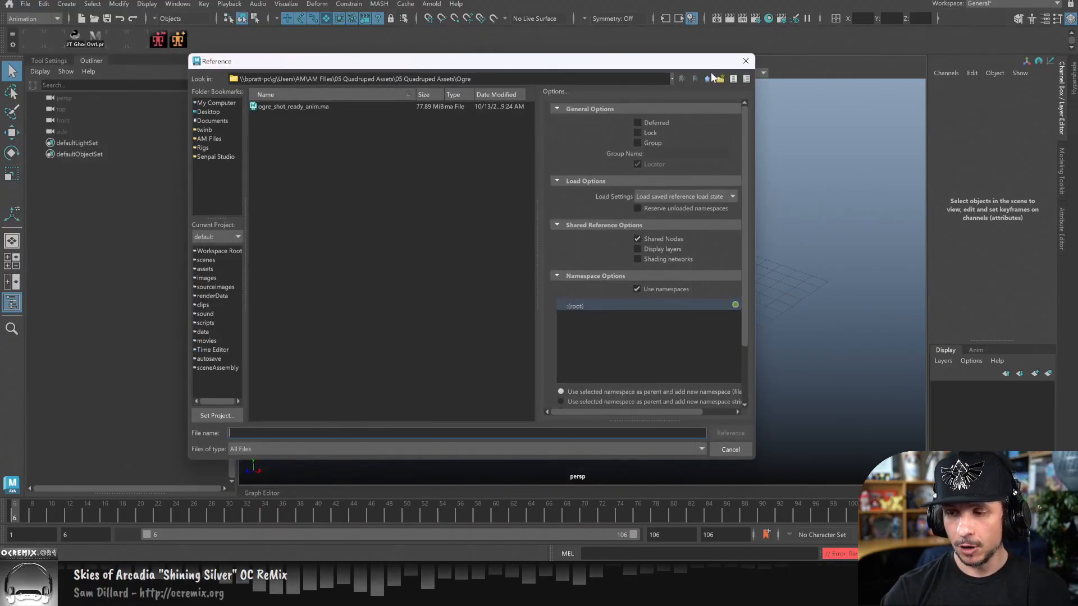
{"action": "left_click", "coordinate": [708, 79]}
{"action": "left_click", "coordinate": [707, 79]}
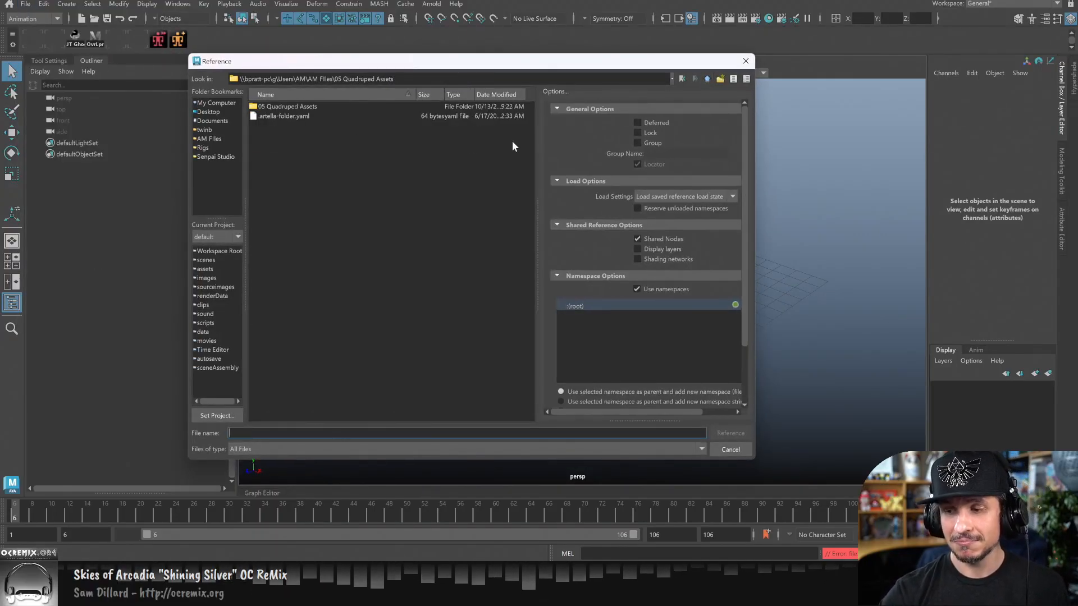
{"action": "left_click", "coordinate": [707, 79]}
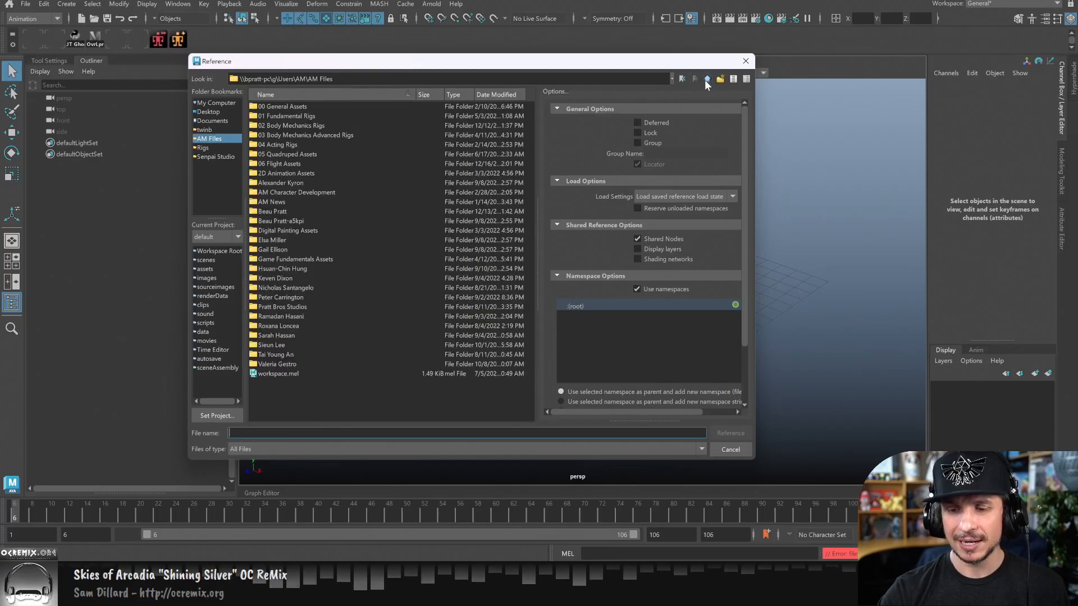
{"action": "double_click", "coordinate": [302, 108]}
{"action": "double_click", "coordinate": [302, 106]}
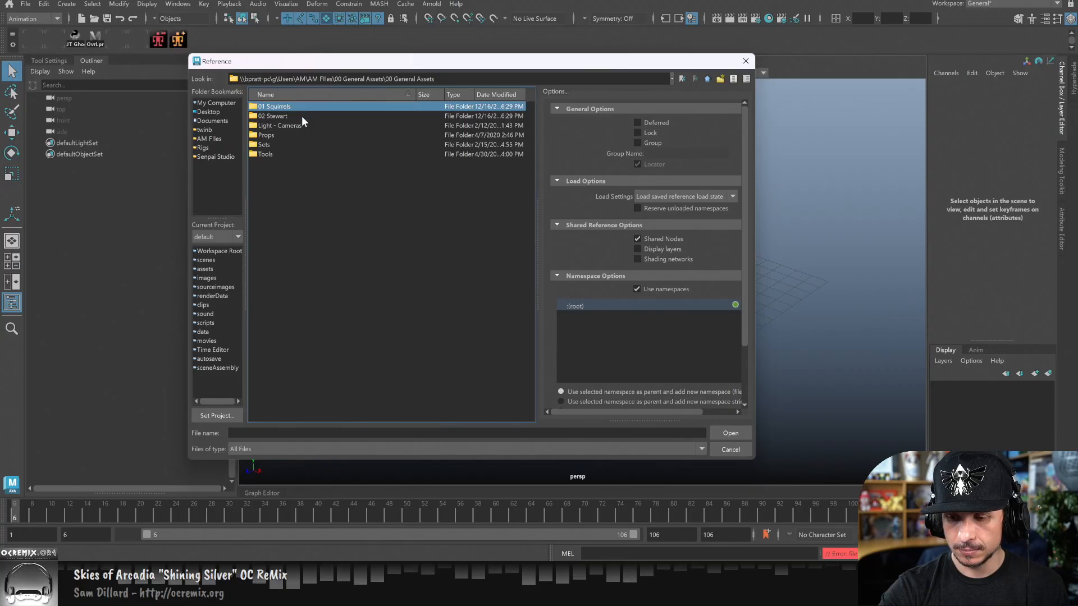
{"action": "left_click", "coordinate": [300, 116]}
{"action": "double_click", "coordinate": [298, 117]}
{"action": "double_click", "coordinate": [299, 114]}
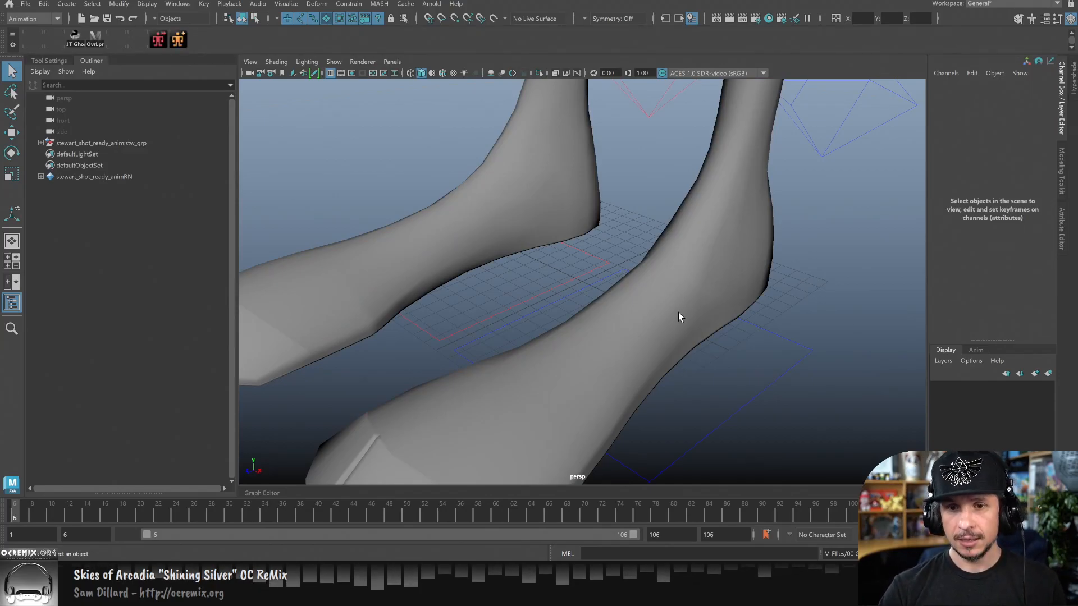
Lay the character on his back by moving the COG control to about -69.2 in Y and -51 in Z, rotated about -98.3 in X.
{"action": "right_click_drag", "start_coordinate": [719, 306], "coordinate": [591, 338], "text": "alt"}
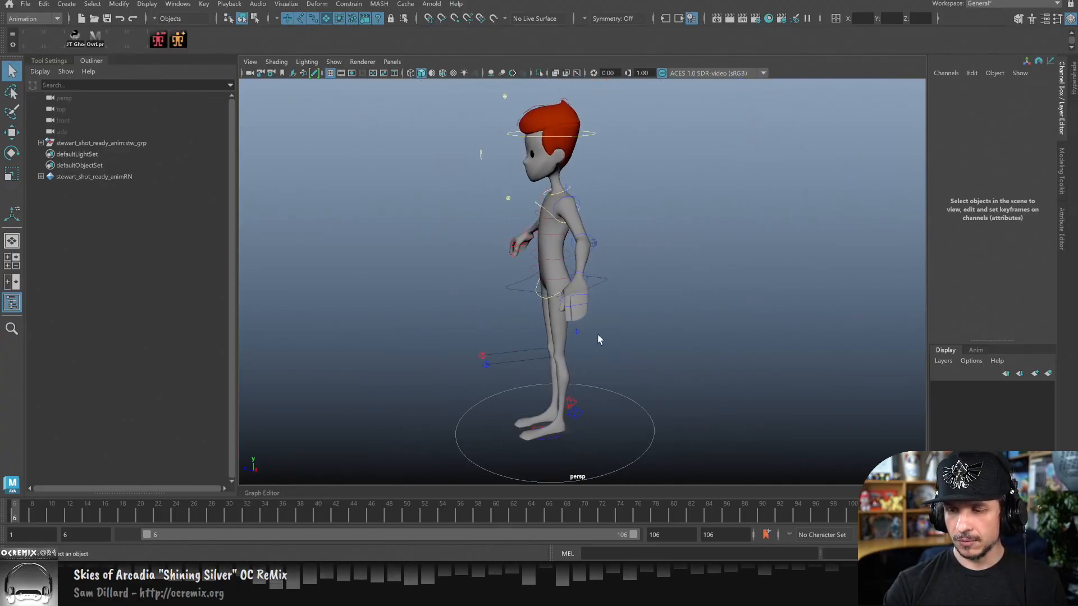
{"action": "left_click", "coordinate": [604, 277]}
{"action": "key", "text": "w"}
{"action": "left_click_drag", "start_coordinate": [608, 299], "coordinate": [577, 304], "text": "alt"}
{"action": "middle_click_drag", "start_coordinate": [481, 247], "coordinate": [596, 360]}
{"action": "key", "text": "e"}
{"action": "left_click_drag", "start_coordinate": [597, 357], "coordinate": [671, 402]}
Tilt the character's head back by rotating the head control to about -111.4 in X.
{"action": "middle_click_drag", "start_coordinate": [681, 418], "coordinate": [620, 322], "text": "alt"}
{"action": "left_click", "coordinate": [620, 323]}
{"action": "left_click_drag", "start_coordinate": [619, 322], "coordinate": [716, 325]}
{"action": "left_click_drag", "start_coordinate": [646, 359], "coordinate": [607, 339], "text": "alt"}
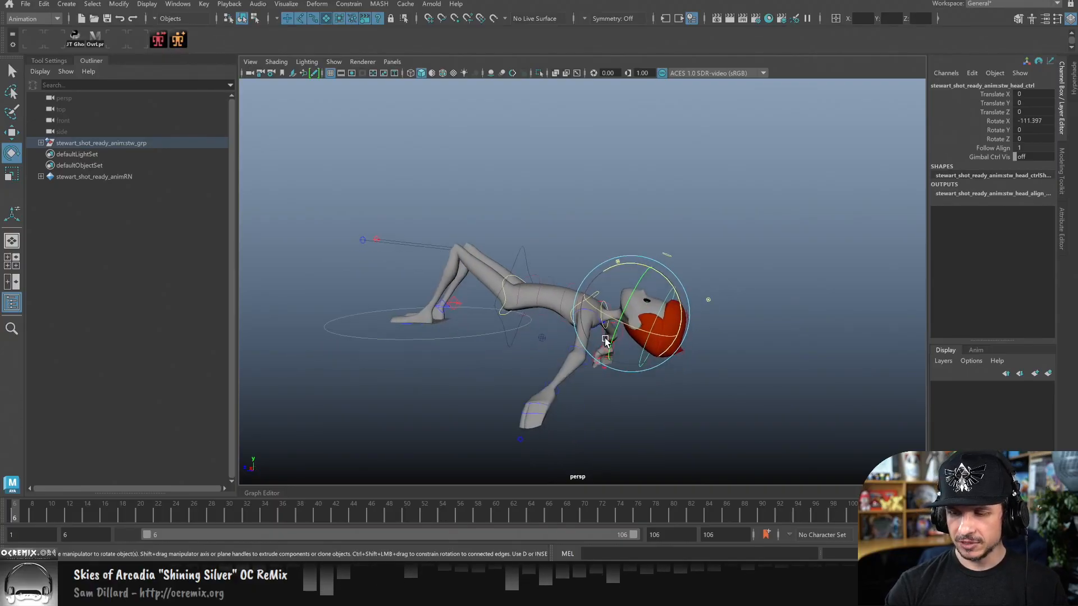
{"action": "right_click_drag", "start_coordinate": [607, 339], "coordinate": [688, 365], "text": "alt"}
Try to rotate the COG control further back to about -161 in X, and undo the rotation.
{"action": "left_click", "coordinate": [498, 251]}
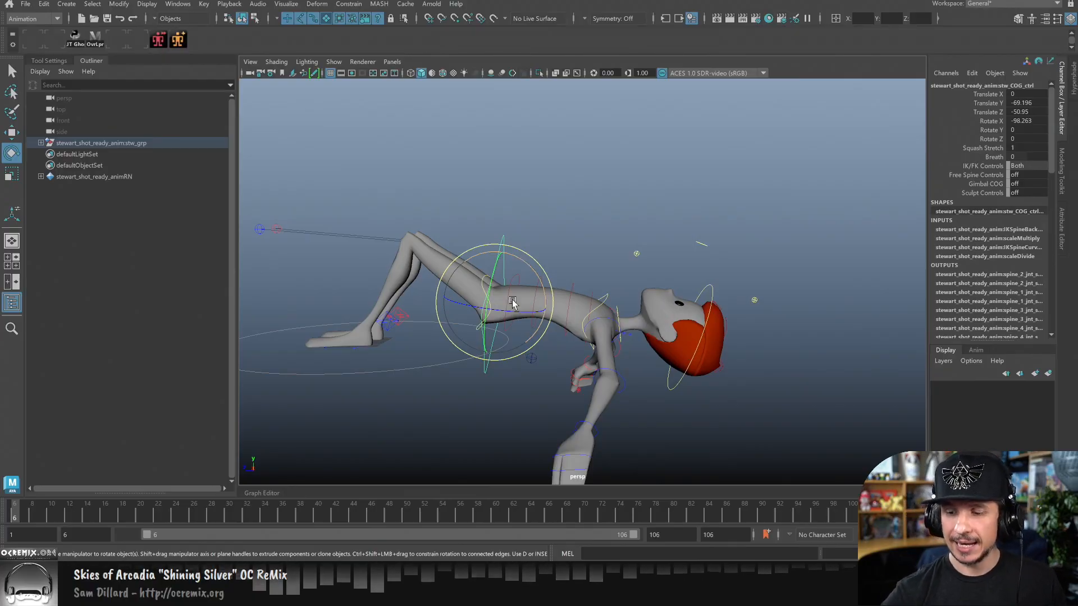
{"action": "key", "text": "w"}
{"action": "left_click_drag", "start_coordinate": [545, 260], "coordinate": [543, 324]}
{"action": "key", "text": "e"}
{"action": "key", "text": "ctrl+z"}
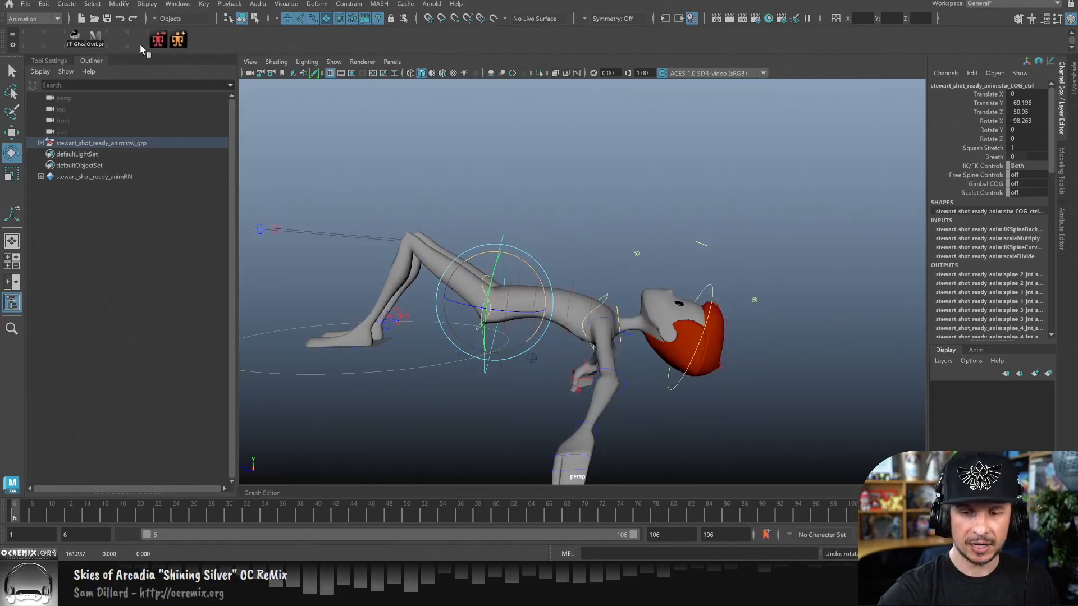
{"action": "left_click", "coordinate": [66, 4]}
{"action": "mouse_move", "coordinate": [107, 36]}
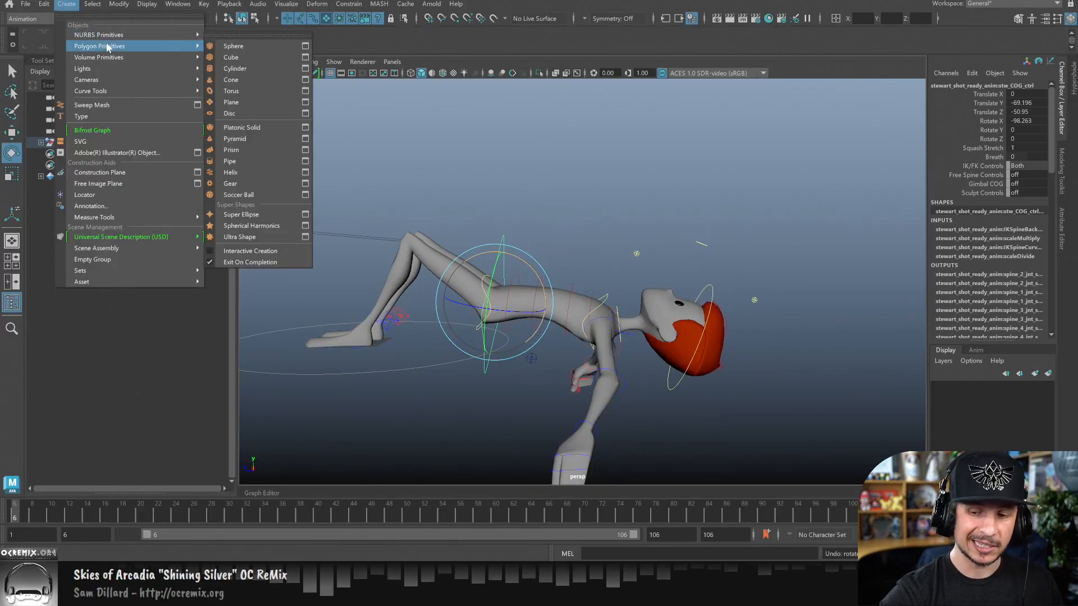
{"action": "left_click", "coordinate": [248, 58]}
{"action": "key", "text": "ctrl+z"}
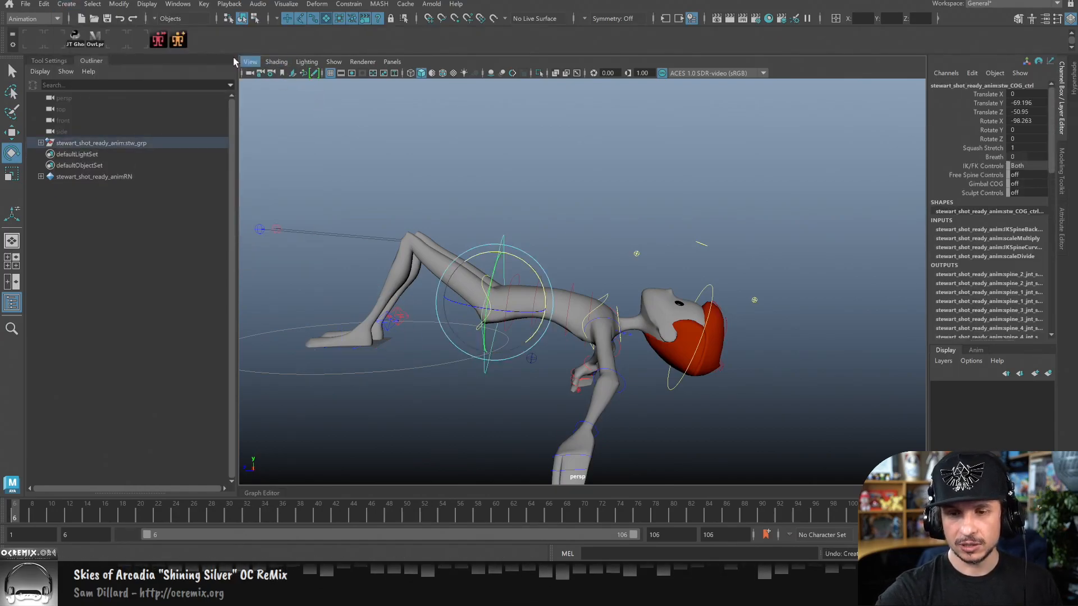
Create a polygon plane at the origin and scale it uniformly to about 388 as a floor under the character.
{"action": "left_click", "coordinate": [67, 4]}
{"action": "mouse_move", "coordinate": [100, 46]}
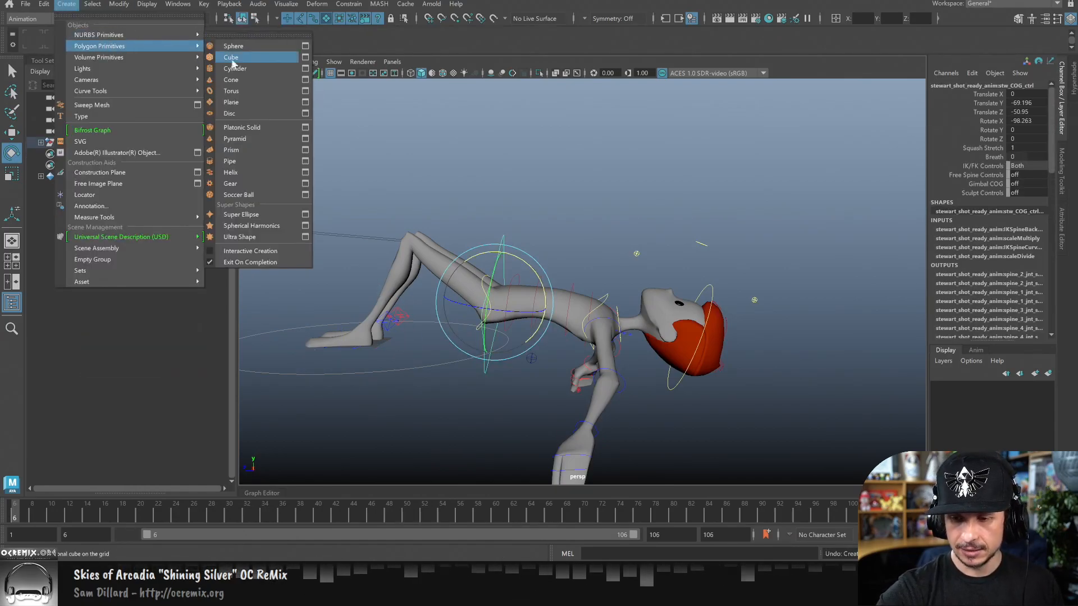
{"action": "left_click", "coordinate": [251, 103]}
{"action": "middle_click_drag", "start_coordinate": [444, 334], "coordinate": [571, 372]}
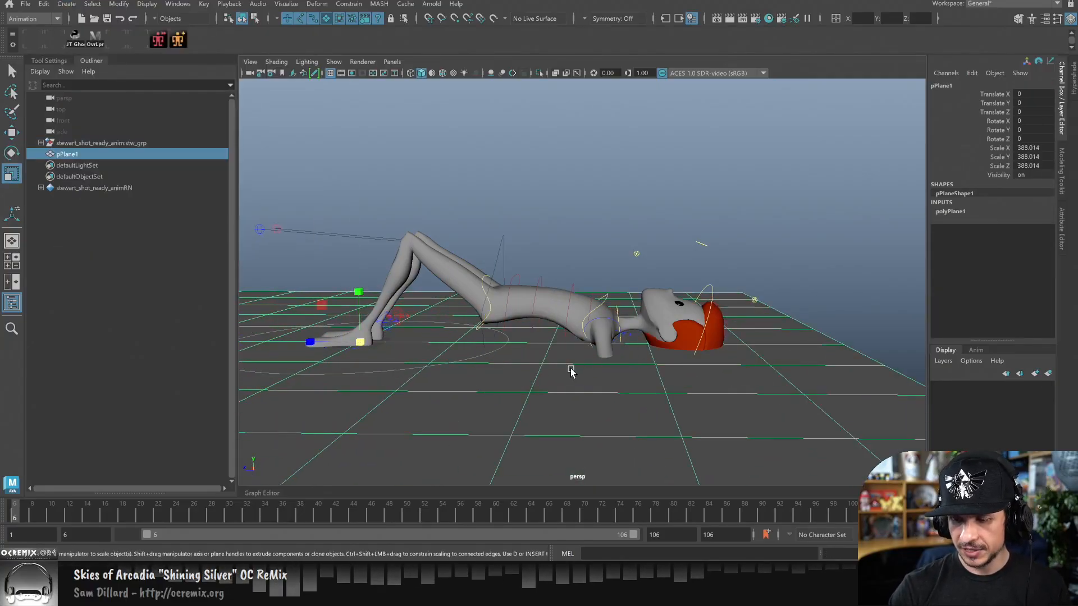
Try to rotate the COG control to about -151 in X, pushing the torso through the floor, and undo the rotation.
{"action": "left_click", "coordinate": [495, 243]}
{"action": "key", "text": "e"}
{"action": "left_click_drag", "start_coordinate": [541, 283], "coordinate": [542, 327]}
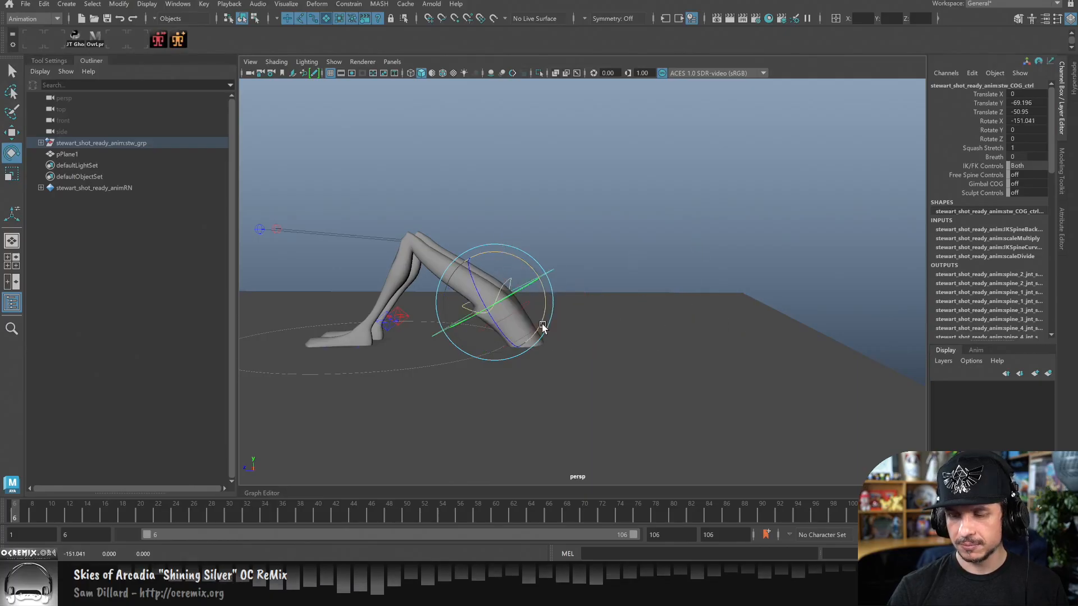
{"action": "key", "text": "ctrl+z"}
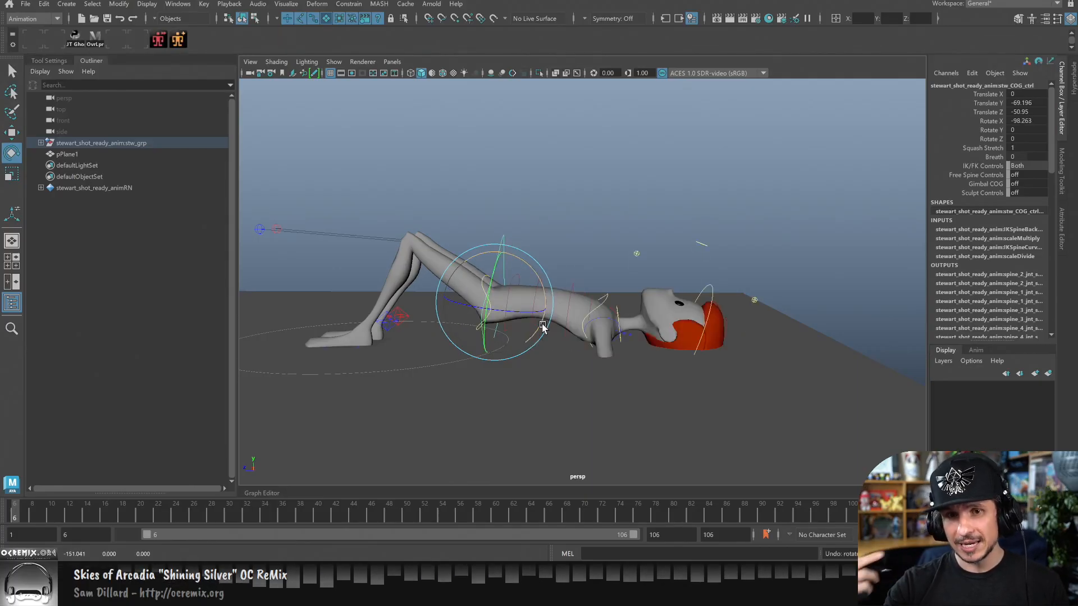
Try raising the hips with the COG control at about -65 in Y, -53 in Z and -106.7 rotation in X, and undo the changes.
{"action": "mouse_move", "coordinate": [534, 272]}
{"action": "left_mouse_down"}
{"action": "mouse_move", "coordinate": [541, 290]}
{"action": "mouse_move", "coordinate": [555, 267]}
{"action": "mouse_move", "coordinate": [549, 252]}
{"action": "mouse_move", "coordinate": [549, 263]}
{"action": "left_mouse_up"}
{"action": "key", "text": "ctrl+z"}
{"action": "key", "text": "w"}
{"action": "key", "text": "e"}
{"action": "key", "text": "w"}
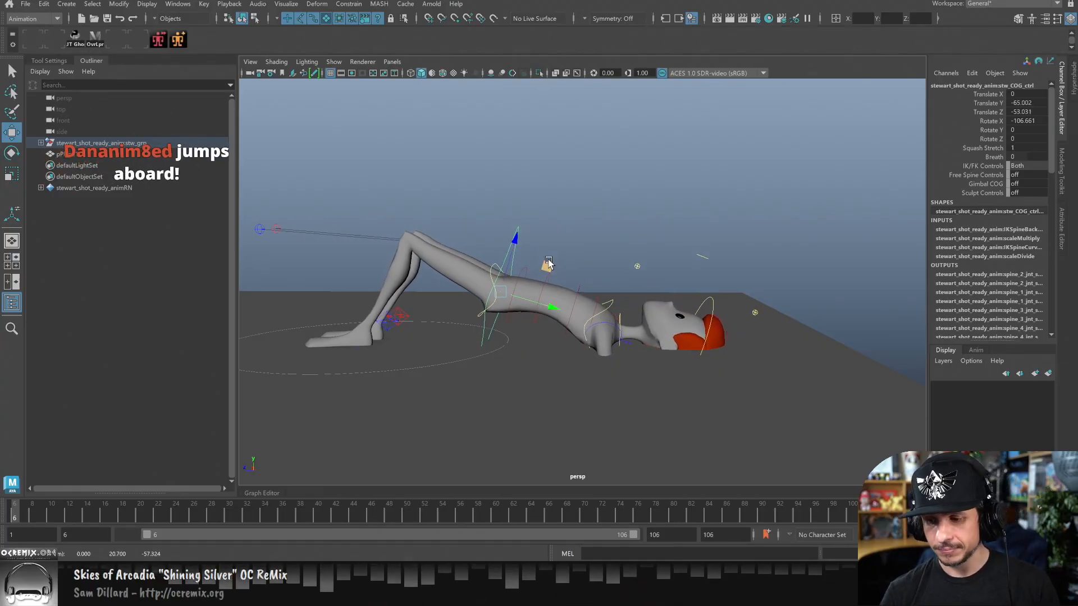
{"action": "key", "text": "ctrl+z"}
{"action": "key", "text": "ctrl+z"}
{"action": "key", "text": "ctrl+z"}
{"action": "key", "text": "ctrl+z"}
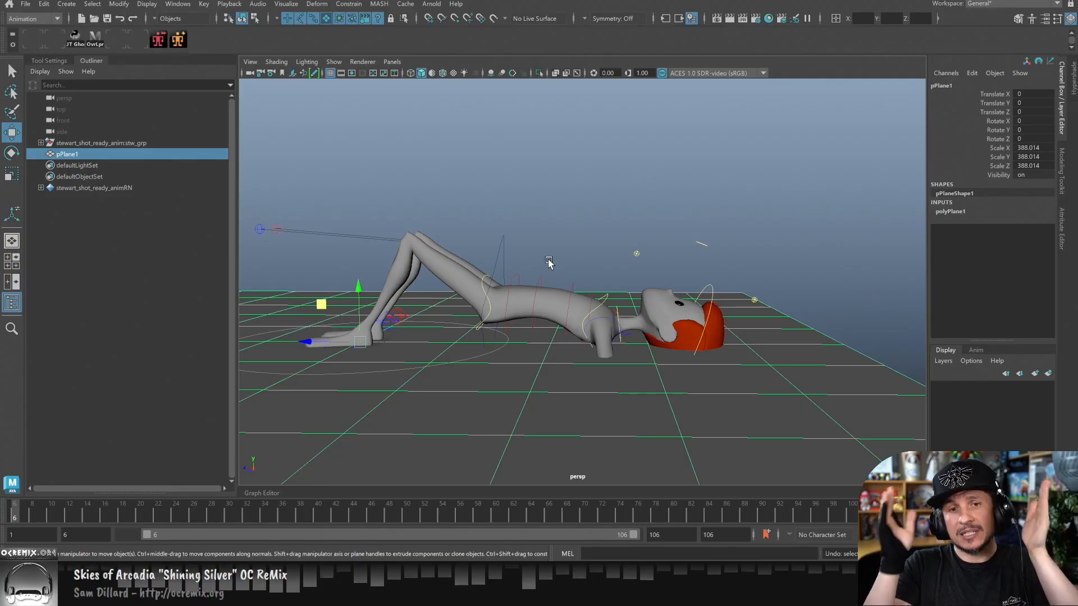
Try rotating the COG control to about -99.6, -5 and -30.9 in X, Y and Z, and undo it while keeping the floor's scale.
{"action": "left_click_drag", "start_coordinate": [609, 329], "coordinate": [494, 361], "text": "alt"}
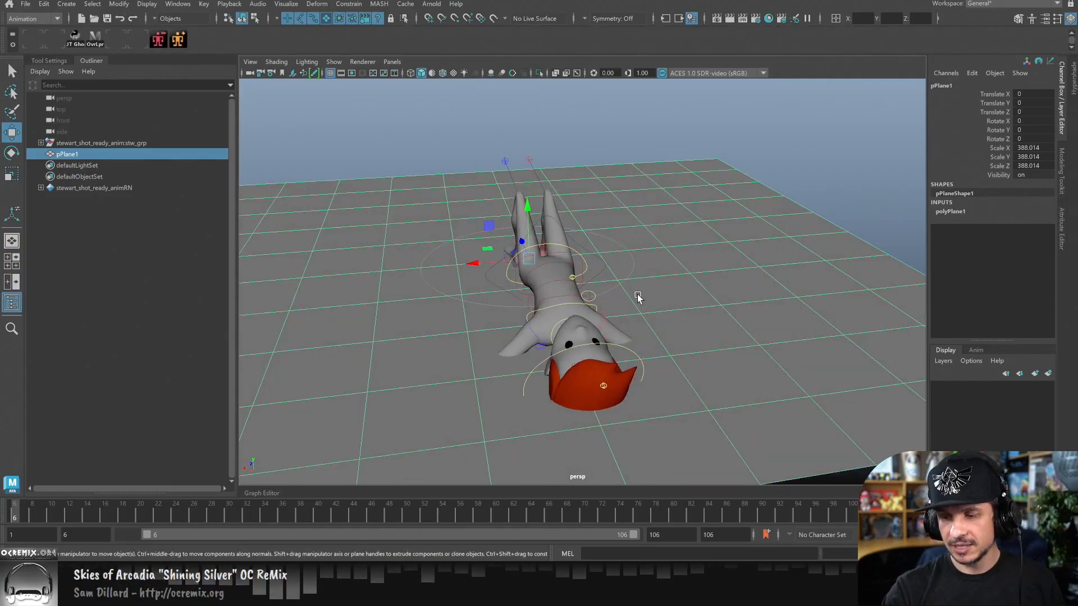
{"action": "key", "text": "e"}
{"action": "left_click", "coordinate": [599, 259]}
{"action": "left_click_drag", "start_coordinate": [599, 259], "coordinate": [542, 232]}
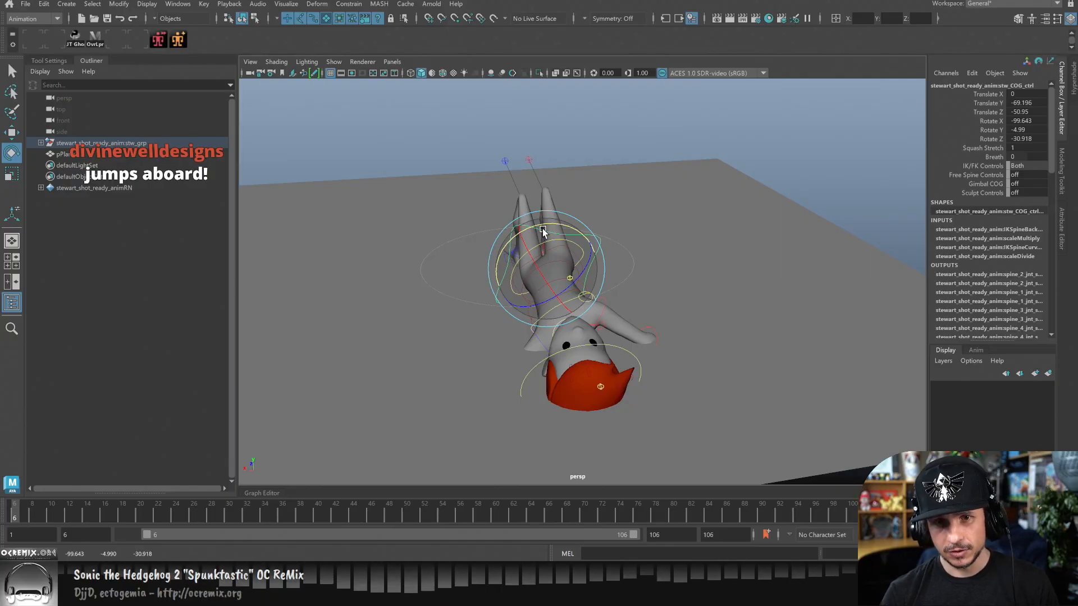
{"action": "key", "text": "ctrl+z"}
{"action": "key", "text": "ctrl+z"}
{"action": "key", "text": "ctrl+z"}
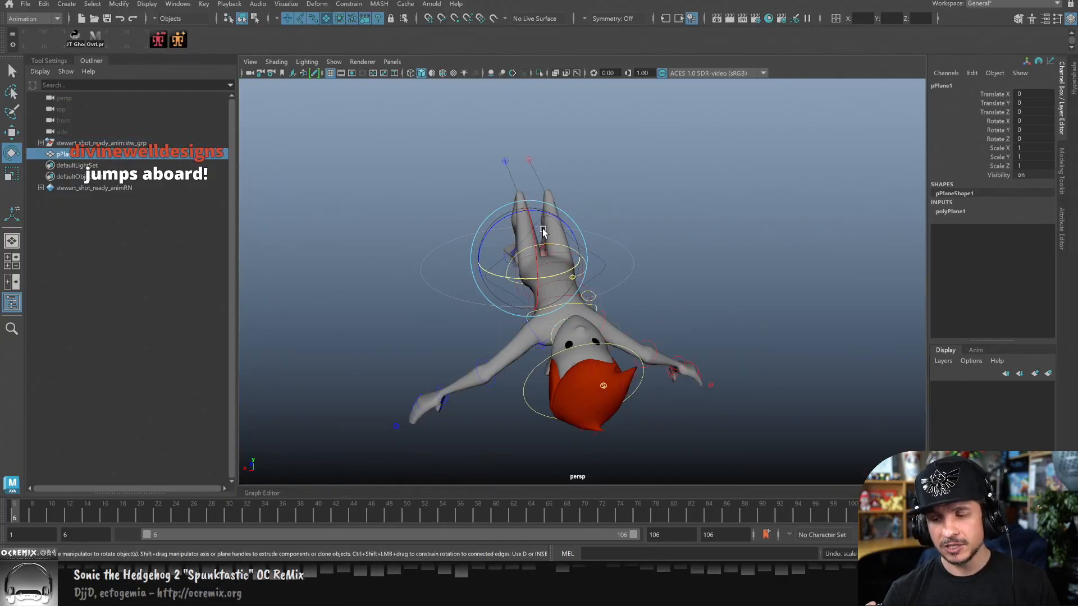
{"action": "key", "text": "shift+z"}
{"action": "key", "text": "shift+z"}
Sit the character up by rotating the COG control to about -32.3 in X.
{"action": "key", "text": "w"}
{"action": "left_click_drag", "start_coordinate": [559, 332], "coordinate": [679, 349], "text": "alt"}
{"action": "middle_click_drag", "start_coordinate": [691, 375], "coordinate": [744, 407], "text": "alt"}
{"action": "right_click_drag", "start_coordinate": [744, 406], "coordinate": [703, 398], "text": "alt"}
{"action": "left_click_drag", "start_coordinate": [703, 397], "coordinate": [540, 268], "text": "alt"}
{"action": "key", "text": "e"}
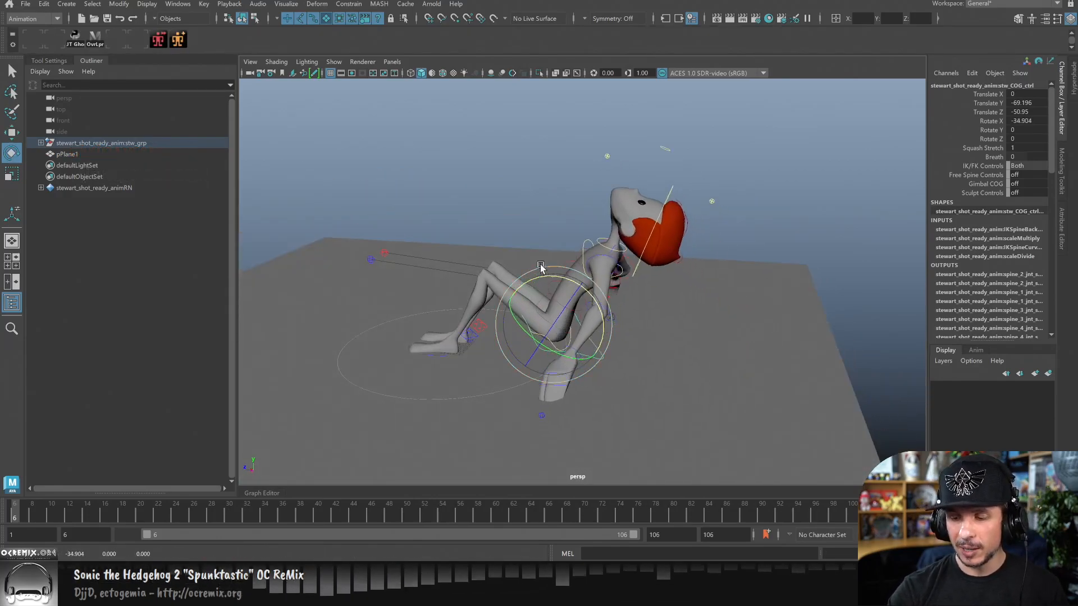
{"action": "key", "text": "w"}
Turn on the Gimbal COG attribute of the character's COG control.
{"action": "left_click", "coordinate": [689, 196]}
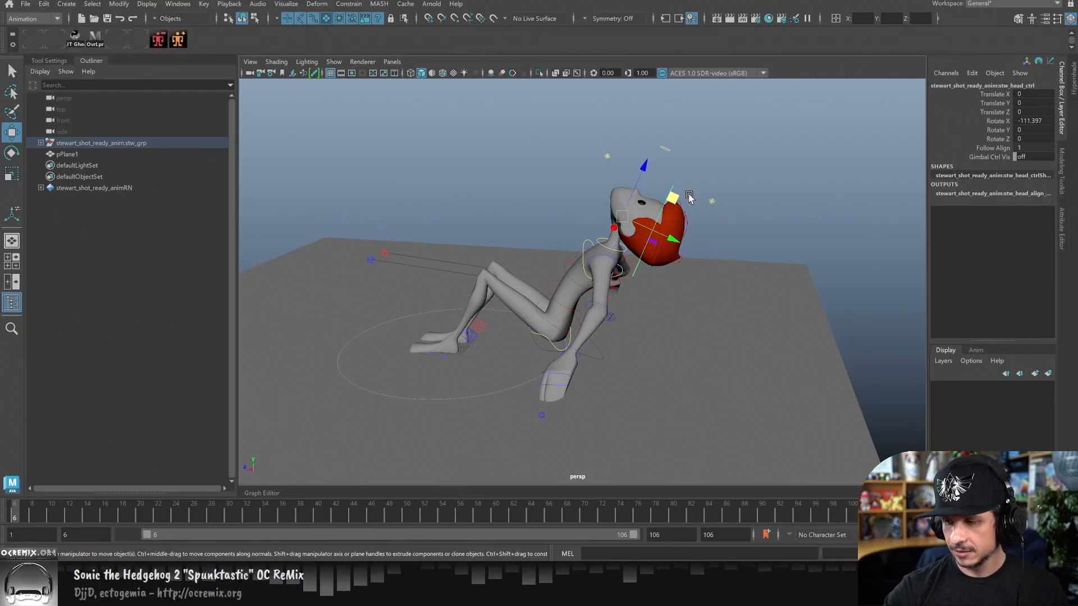
{"action": "left_click", "coordinate": [541, 354]}
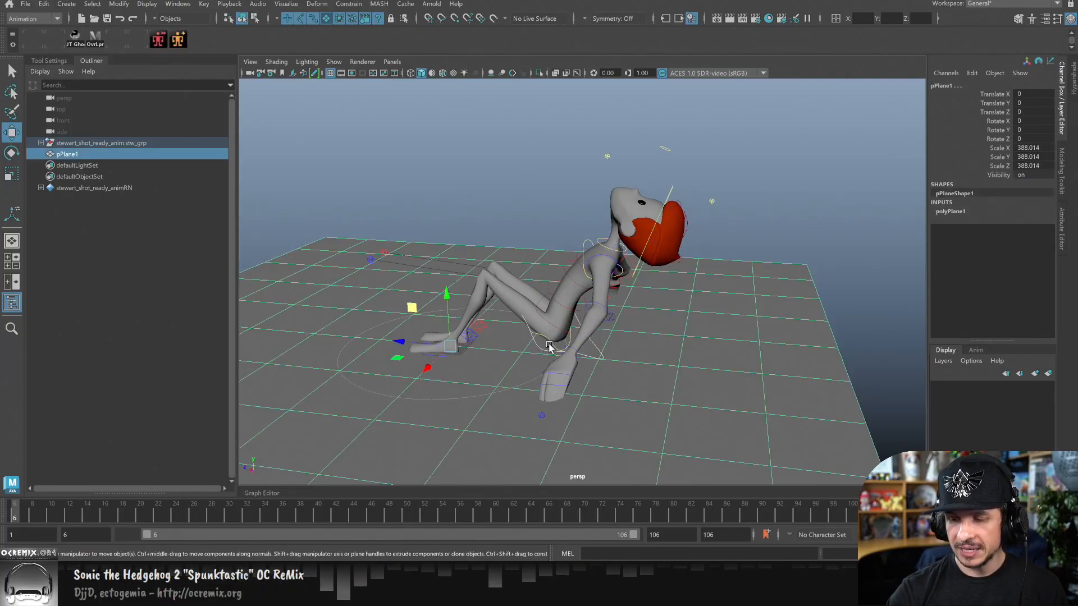
{"action": "left_click", "coordinate": [547, 348]}
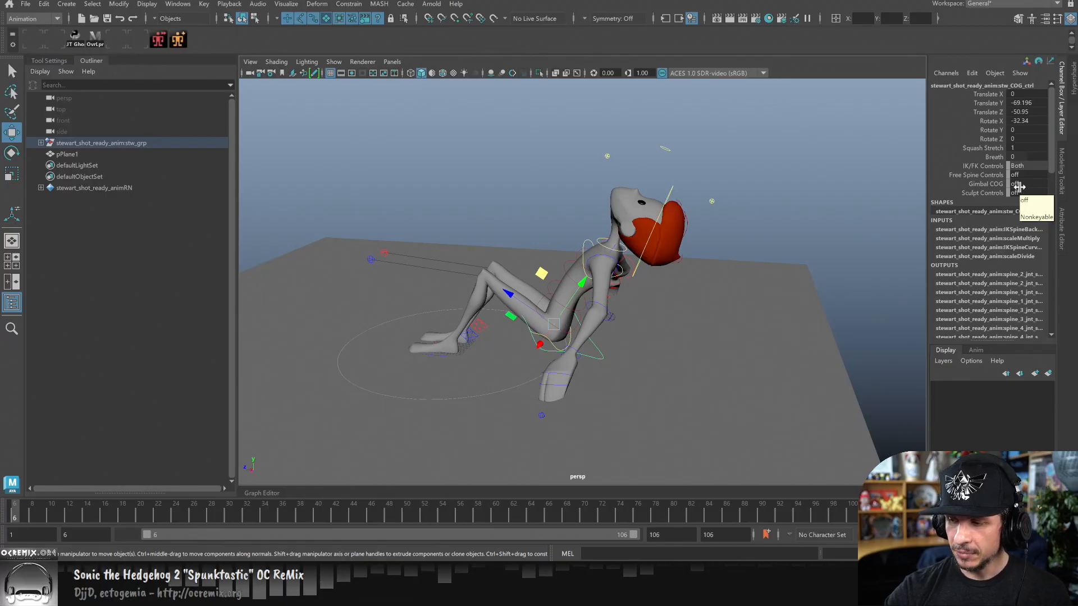
{"action": "left_click_drag", "start_coordinate": [1019, 187], "coordinate": [1047, 181]}
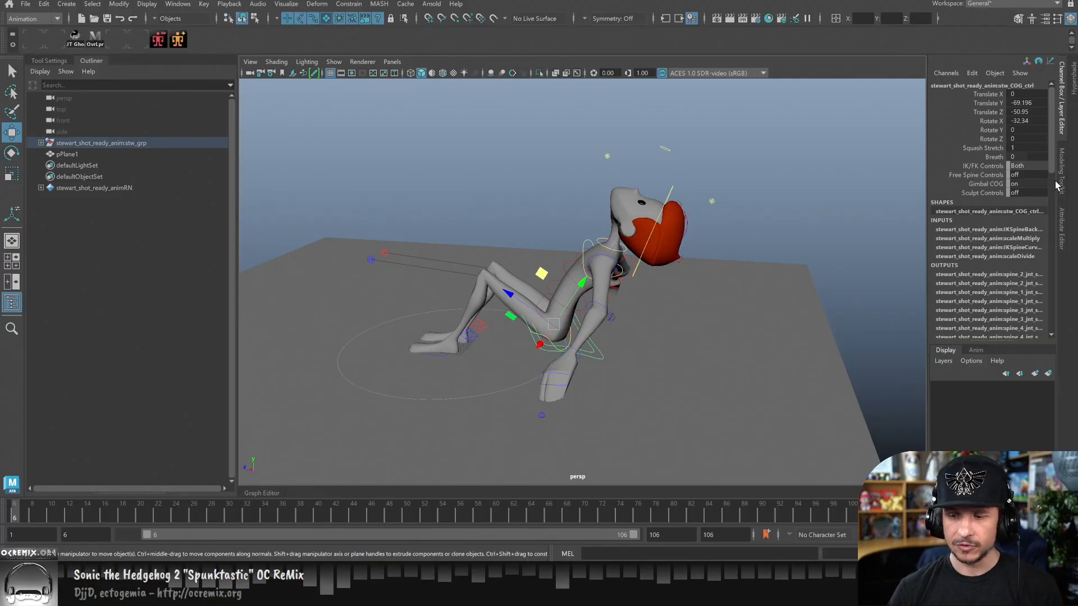
Lift the hips off the floor by moving the main COG control to about -29.9 in Y and -52.6 in Z.
{"action": "right_click_drag", "start_coordinate": [528, 331], "coordinate": [826, 325], "text": "alt"}
{"action": "left_click_drag", "start_coordinate": [753, 326], "coordinate": [730, 347], "text": "alt"}
{"action": "left_click", "coordinate": [649, 322]}
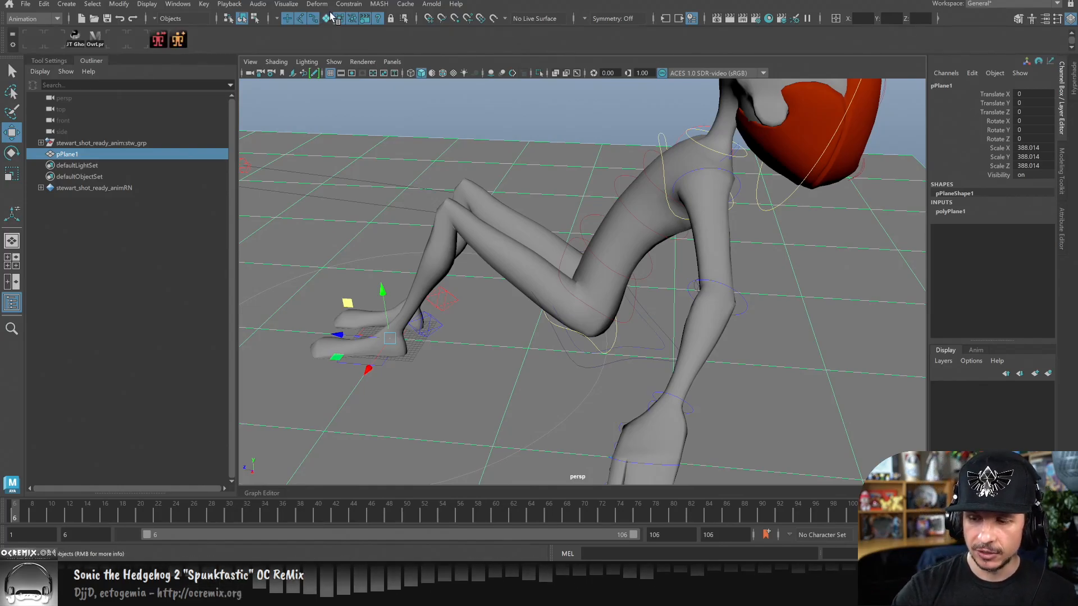
{"action": "left_click", "coordinate": [650, 328]}
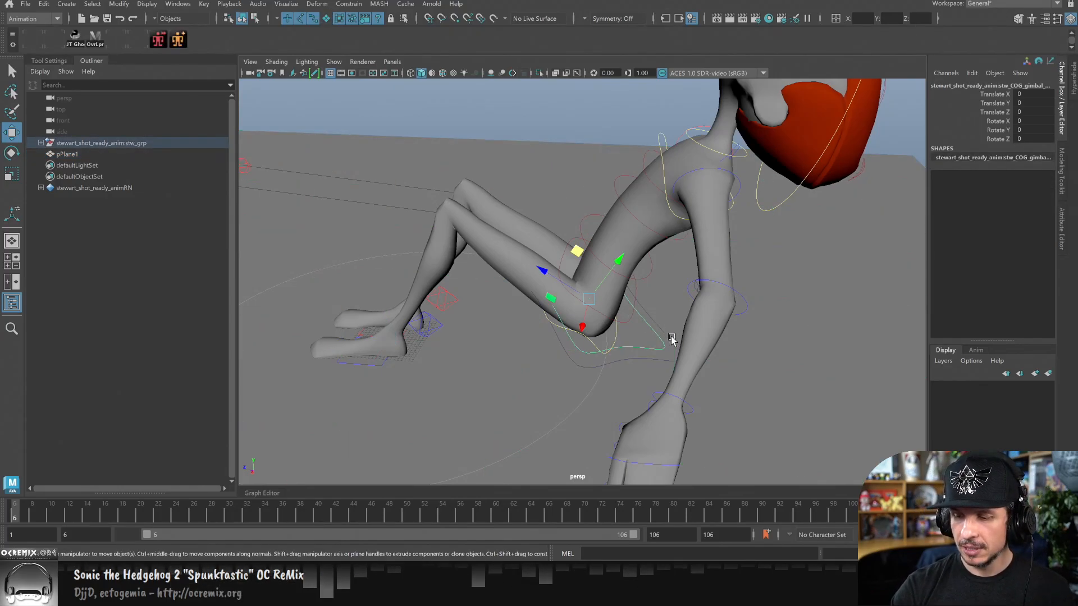
{"action": "left_click_drag", "start_coordinate": [580, 251], "coordinate": [582, 93]}
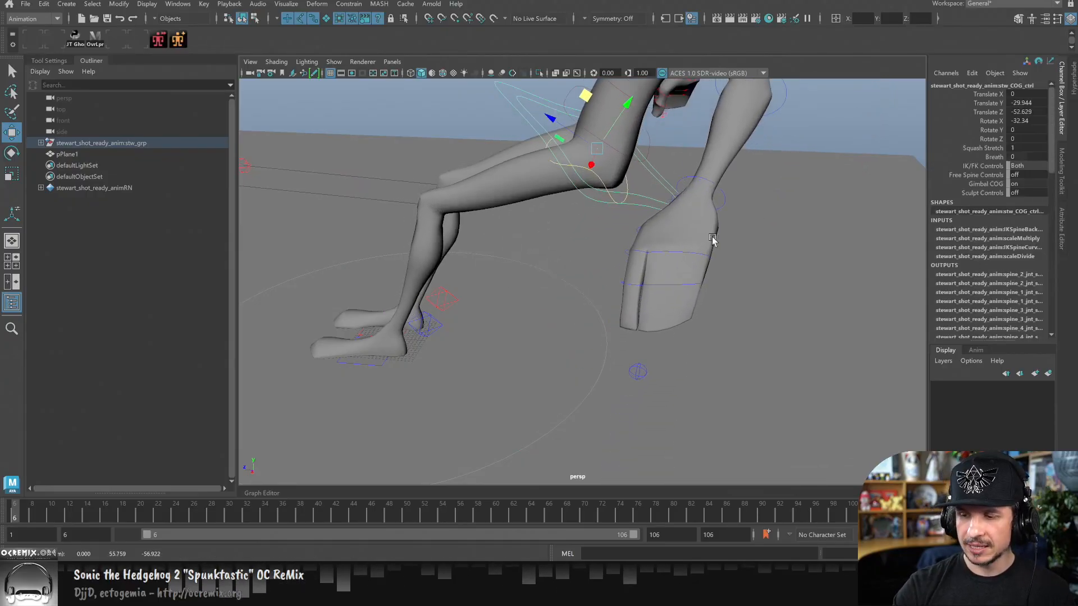
Try to rotate the main COG control with the hips raised, and undo the rotation.
{"action": "right_click_drag", "start_coordinate": [781, 298], "coordinate": [678, 274], "text": "alt"}
{"action": "left_click_drag", "start_coordinate": [678, 274], "coordinate": [688, 230], "text": "alt"}
{"action": "middle_click_drag", "start_coordinate": [688, 230], "coordinate": [657, 371], "text": "alt"}
{"action": "key", "text": "e"}
{"action": "left_click_drag", "start_coordinate": [600, 270], "coordinate": [580, 233]}
{"action": "key", "text": "ctrl+z"}
Lower the hips onto the floor by moving the gimbal COG control to about -41.7 in Y.
{"action": "left_click_drag", "start_coordinate": [650, 297], "coordinate": [618, 321], "text": "alt"}
{"action": "key", "text": "q"}
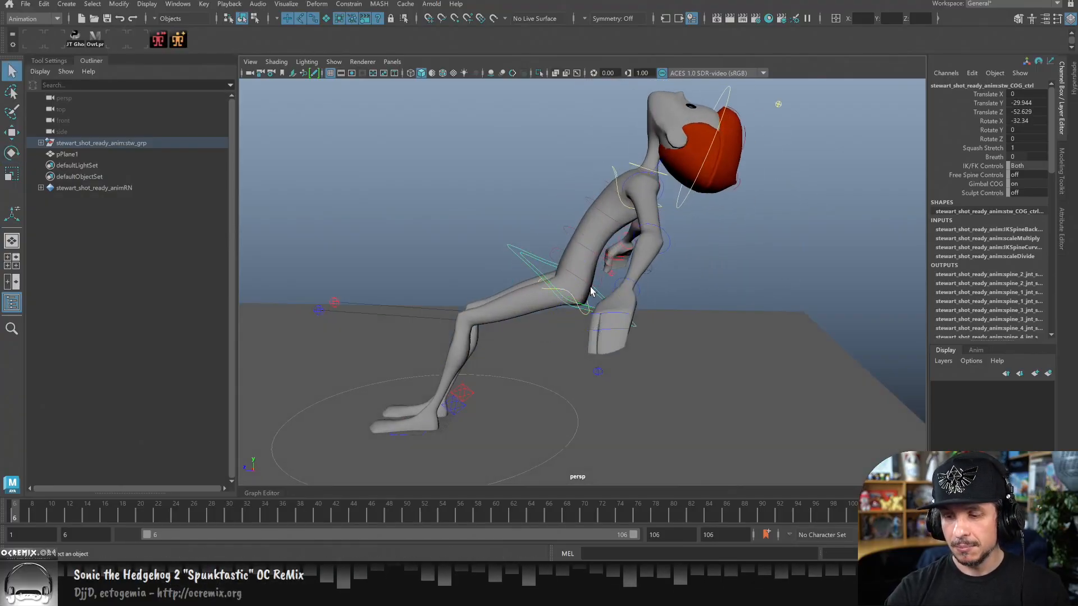
{"action": "left_click", "coordinate": [549, 270]}
{"action": "key", "text": "w"}
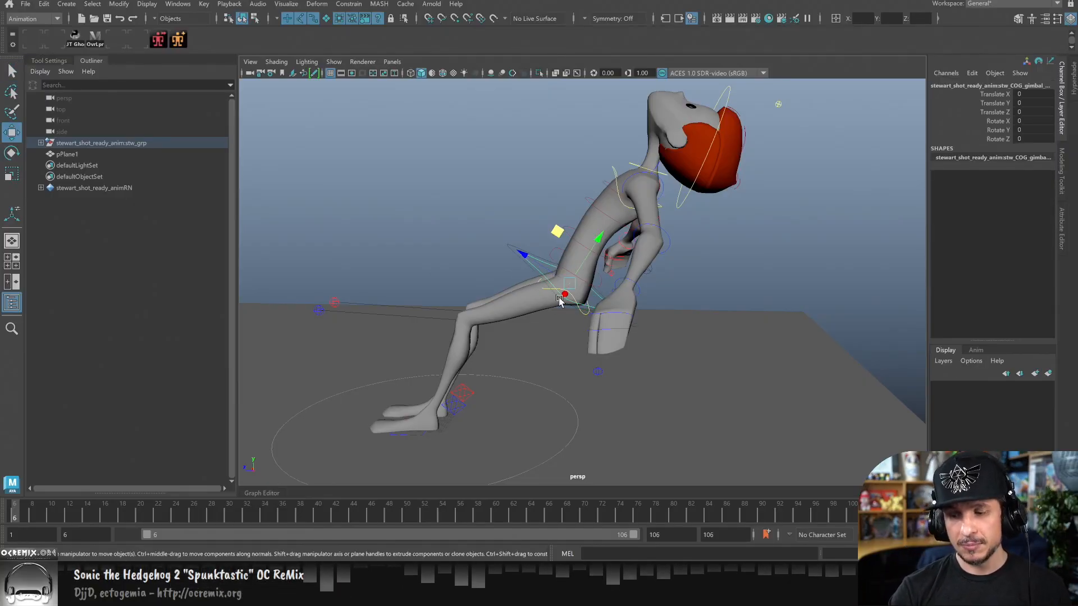
{"action": "left_click_drag", "start_coordinate": [599, 240], "coordinate": [535, 334]}
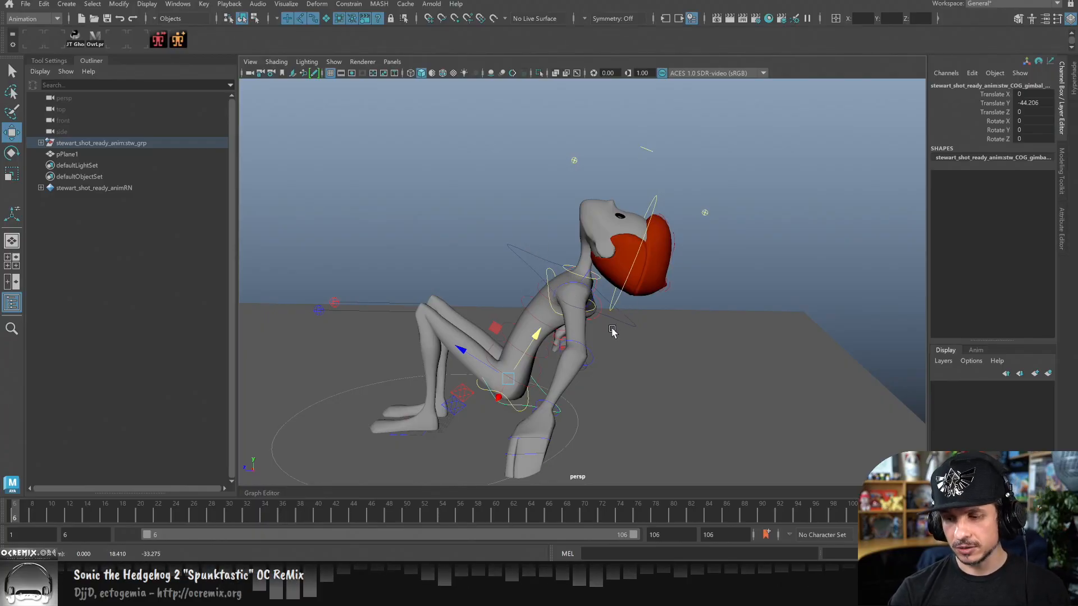
{"action": "left_click_drag", "start_coordinate": [613, 329], "coordinate": [612, 326], "text": "alt"}
{"action": "left_click_drag", "start_coordinate": [540, 338], "coordinate": [540, 331]}
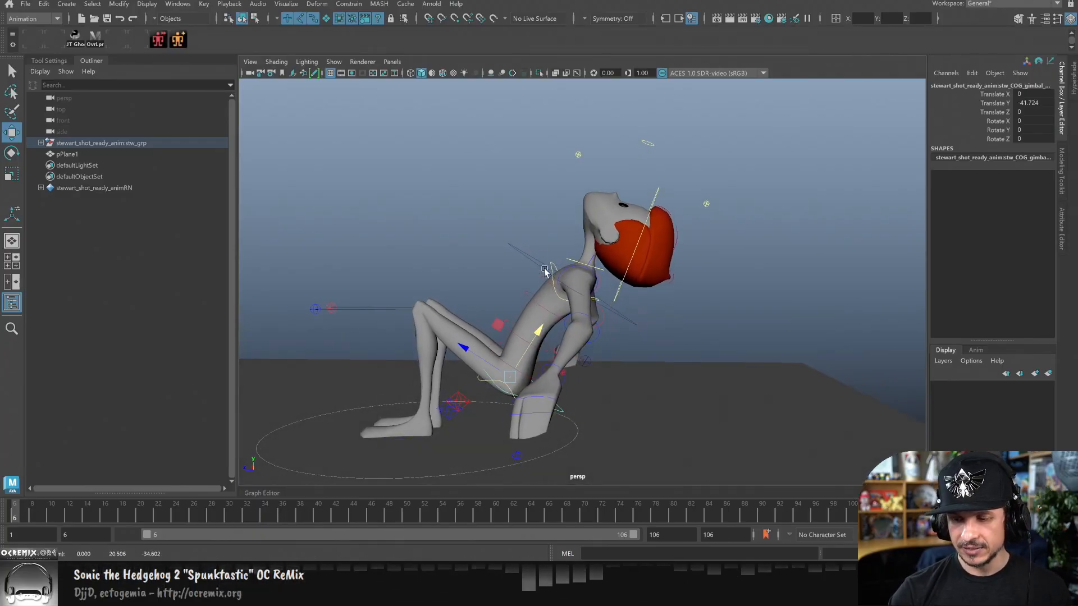
Lay the character on its back by setting the main COG control to about -78.1 Y and -70.7 Z, rotated about -97.3 in X.
{"action": "left_click", "coordinate": [527, 254]}
{"action": "key", "text": "e"}
{"action": "mouse_move", "coordinate": [617, 271]}
{"action": "left_mouse_down"}
{"action": "mouse_move", "coordinate": [617, 311]}
{"action": "mouse_move", "coordinate": [623, 255]}
{"action": "left_mouse_up"}
{"action": "key", "text": "w"}
{"action": "left_click_drag", "start_coordinate": [565, 234], "coordinate": [665, 389]}
{"action": "key", "text": "e"}
{"action": "key", "text": "w"}
{"action": "left_click_drag", "start_coordinate": [657, 317], "coordinate": [643, 360]}
{"action": "key", "text": "e"}
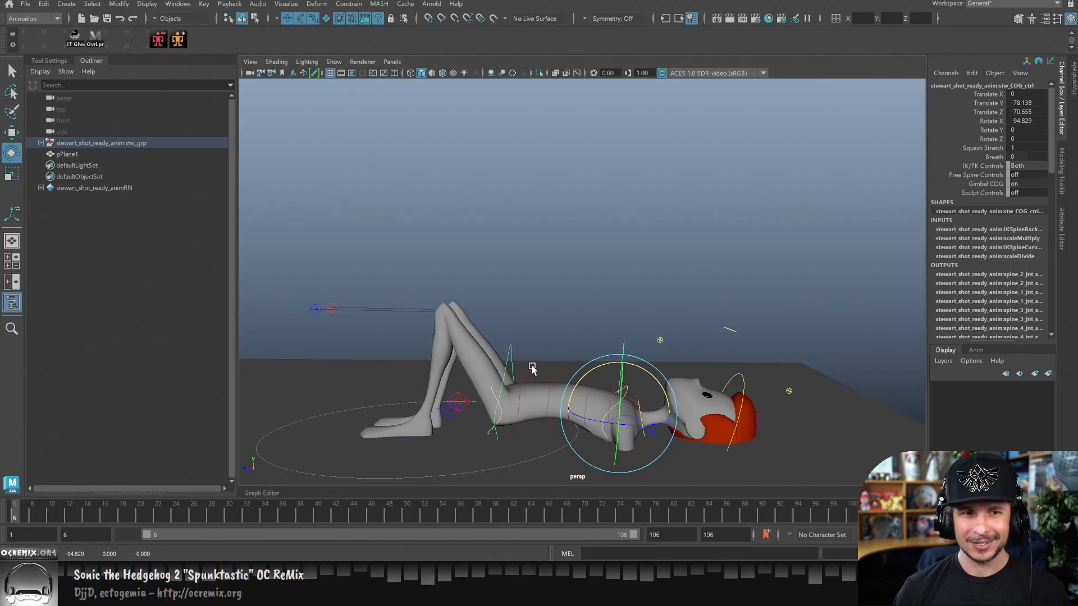
{"action": "mouse_move", "coordinate": [658, 376]}
{"action": "left_mouse_down"}
{"action": "mouse_move", "coordinate": [667, 393]}
{"action": "mouse_move", "coordinate": [656, 391]}
{"action": "left_mouse_up"}
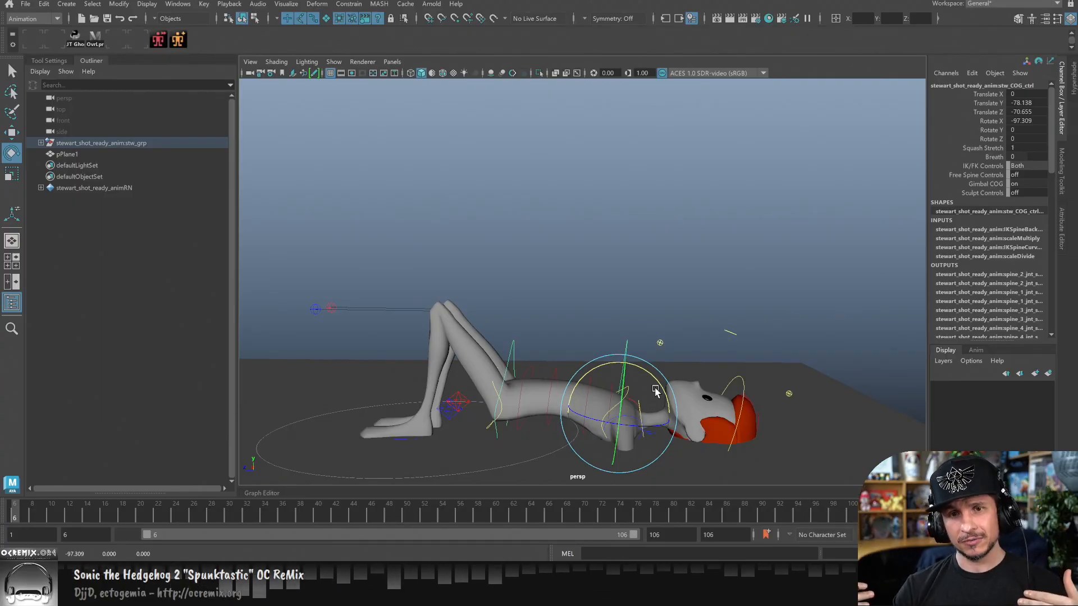
Try to rotate the main COG control with the body lying down, and undo the rotation.
{"action": "left_click_drag", "start_coordinate": [679, 359], "coordinate": [714, 366], "text": "alt"}
{"action": "key", "text": "w"}
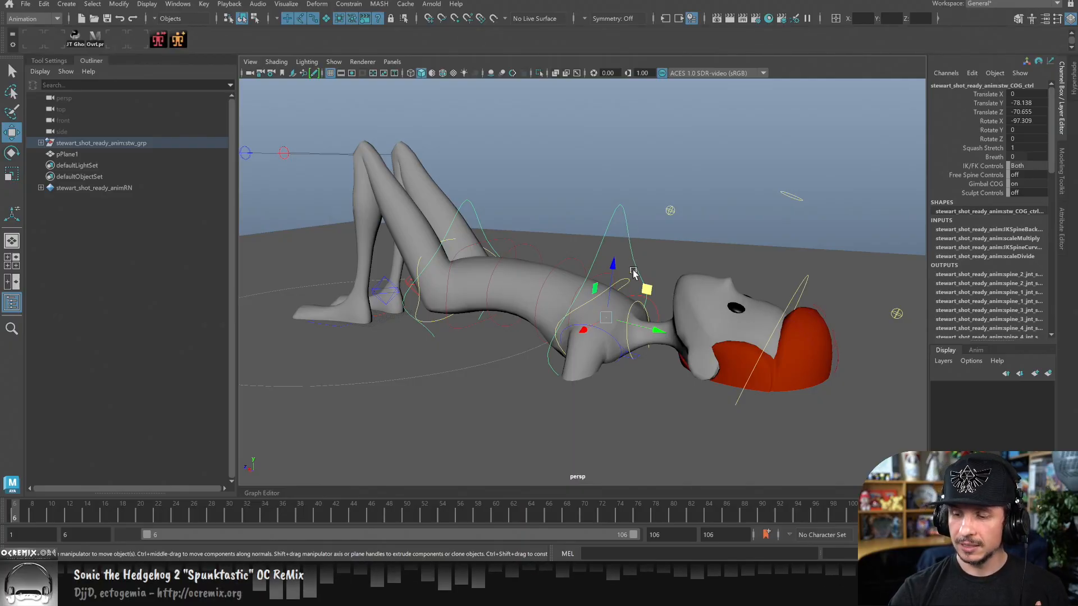
{"action": "key", "text": "e"}
{"action": "left_click_drag", "start_coordinate": [645, 308], "coordinate": [628, 322]}
{"action": "key", "text": "ctrl+z"}
Raise the lying body off the floor by moving the main COG control to about -61.9 in Y and -72.7 in Z.
{"action": "left_click_drag", "start_coordinate": [640, 366], "coordinate": [628, 387], "text": "alt"}
{"action": "key", "text": "q"}
{"action": "key", "text": "w"}
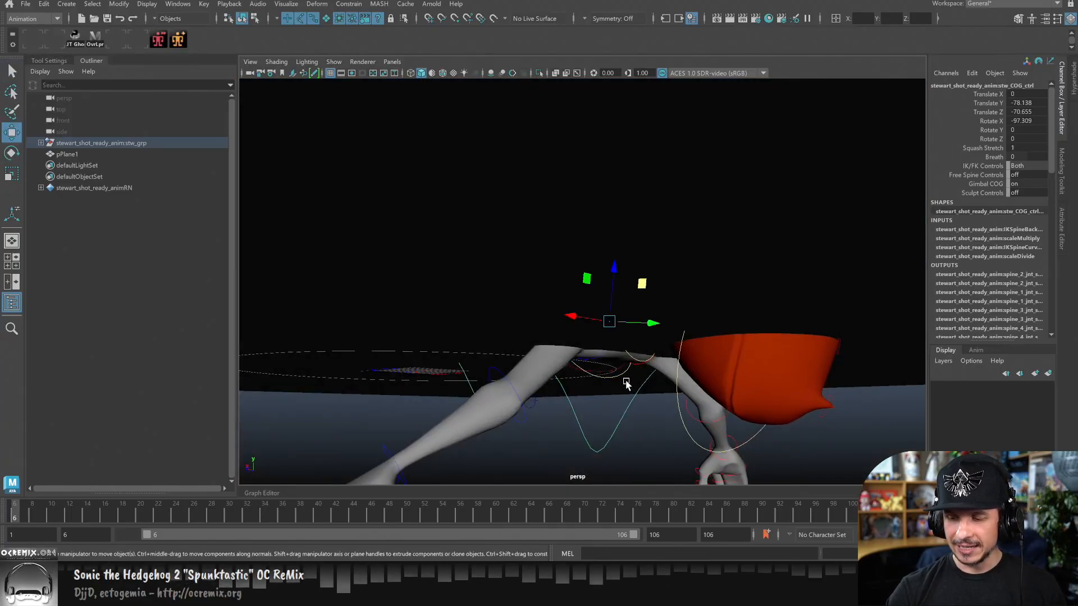
{"action": "left_click_drag", "start_coordinate": [622, 314], "coordinate": [646, 297]}
{"action": "right_click_drag", "start_coordinate": [646, 298], "coordinate": [750, 340], "text": "alt"}
Try to move the gimbal COG control at the raised hips, and undo the move.
{"action": "left_click", "coordinate": [491, 169]}
{"action": "left_click_drag", "start_coordinate": [481, 186], "coordinate": [489, 173]}
{"action": "key", "text": "ctrl+z"}
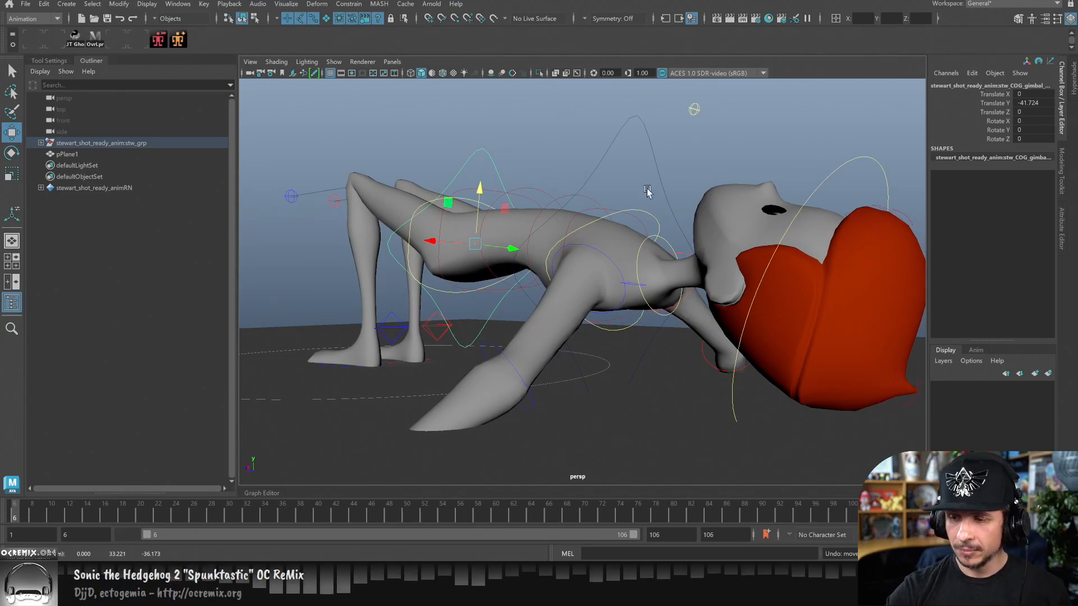
Select the main COG control and keep the Transform Display options open in a floating window above the character.
{"action": "left_click", "coordinate": [618, 133]}
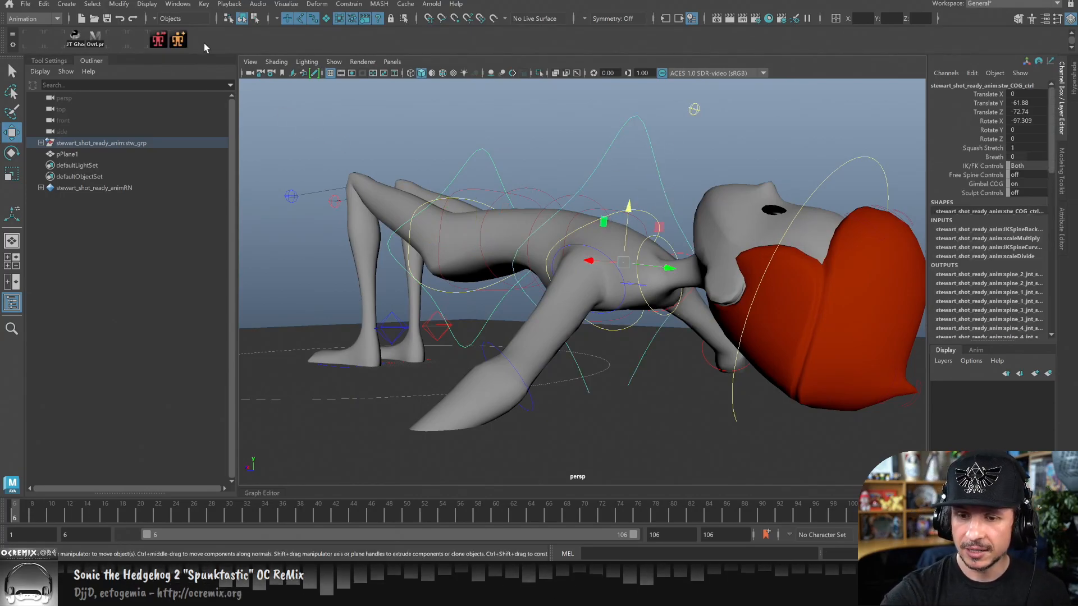
{"action": "left_click", "coordinate": [147, 4]}
{"action": "mouse_move", "coordinate": [267, 139]}
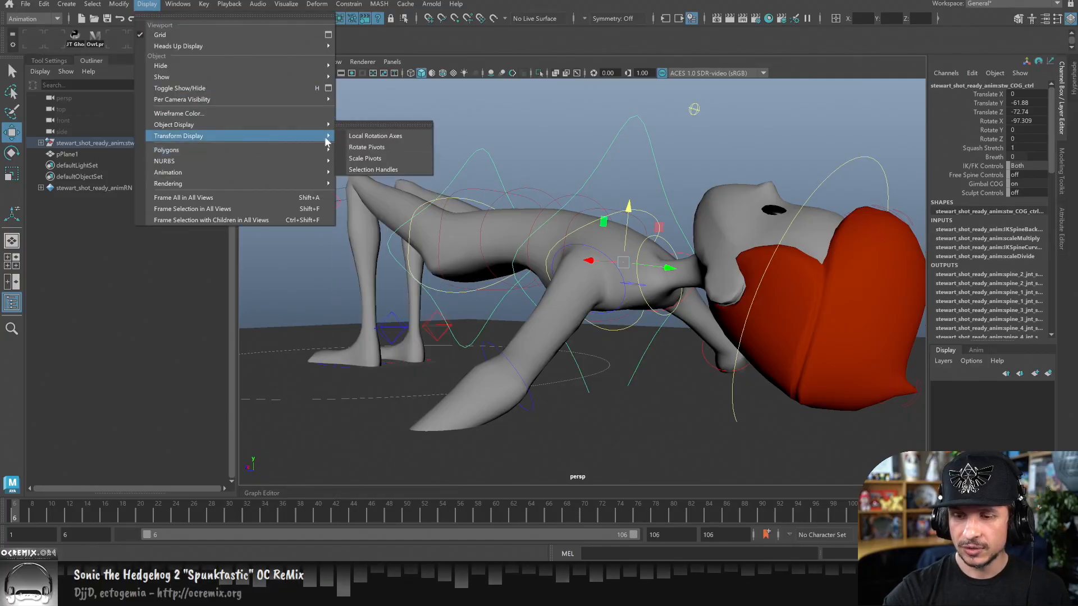
{"action": "left_click", "coordinate": [389, 125]}
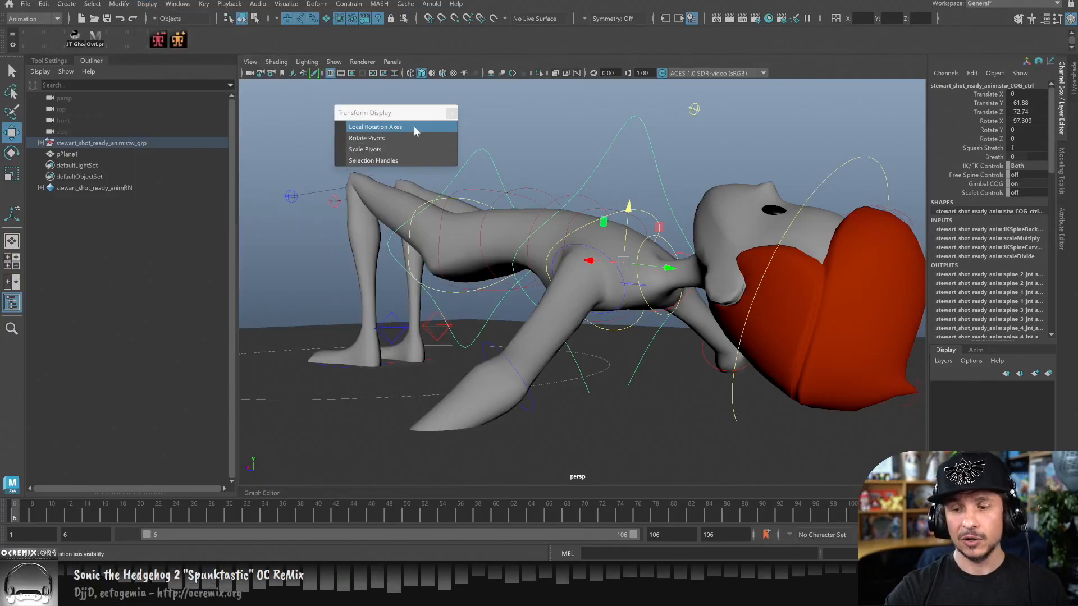
{"action": "left_click_drag", "start_coordinate": [413, 115], "coordinate": [330, 97]}
Try to display the main COG control's pivots, and check the viewport's object display filters.
{"action": "left_click", "coordinate": [705, 185]}
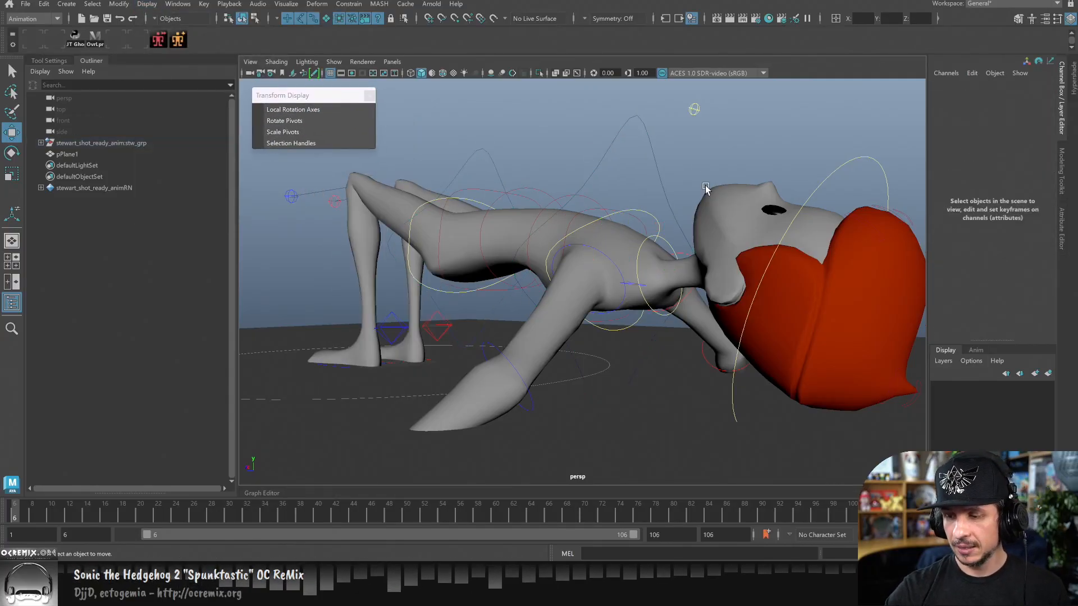
{"action": "left_click", "coordinate": [660, 151]}
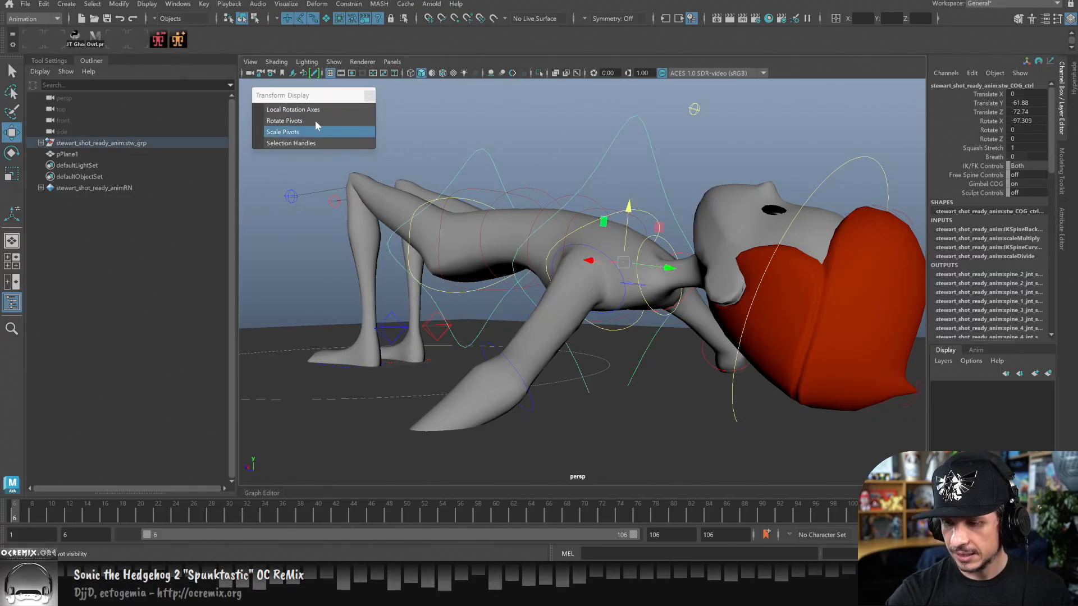
{"action": "left_click", "coordinate": [708, 163]}
{"action": "left_click", "coordinate": [507, 170]}
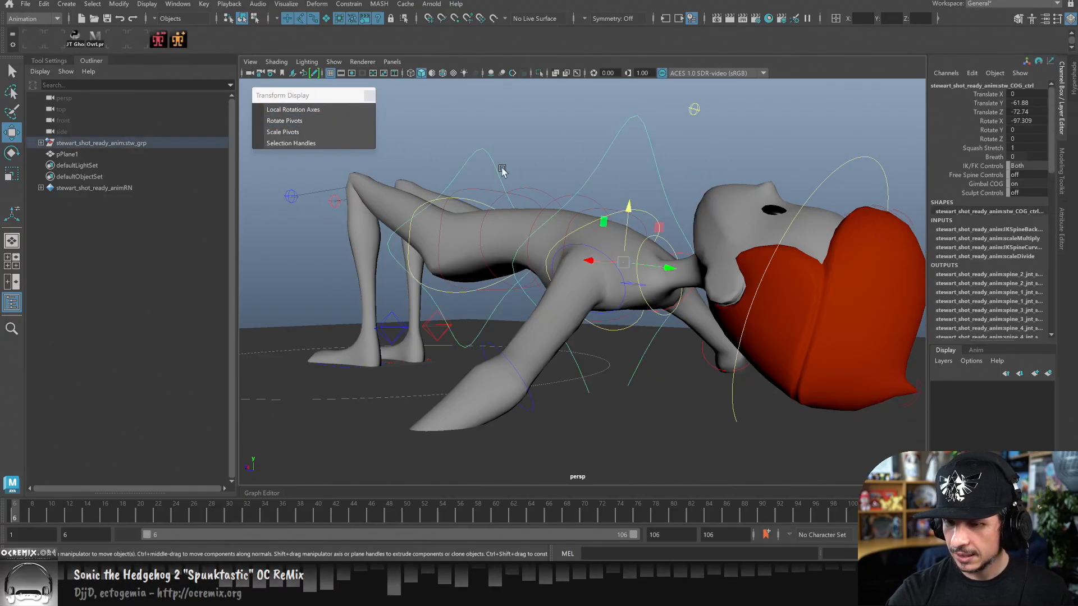
{"action": "left_click", "coordinate": [335, 64]}
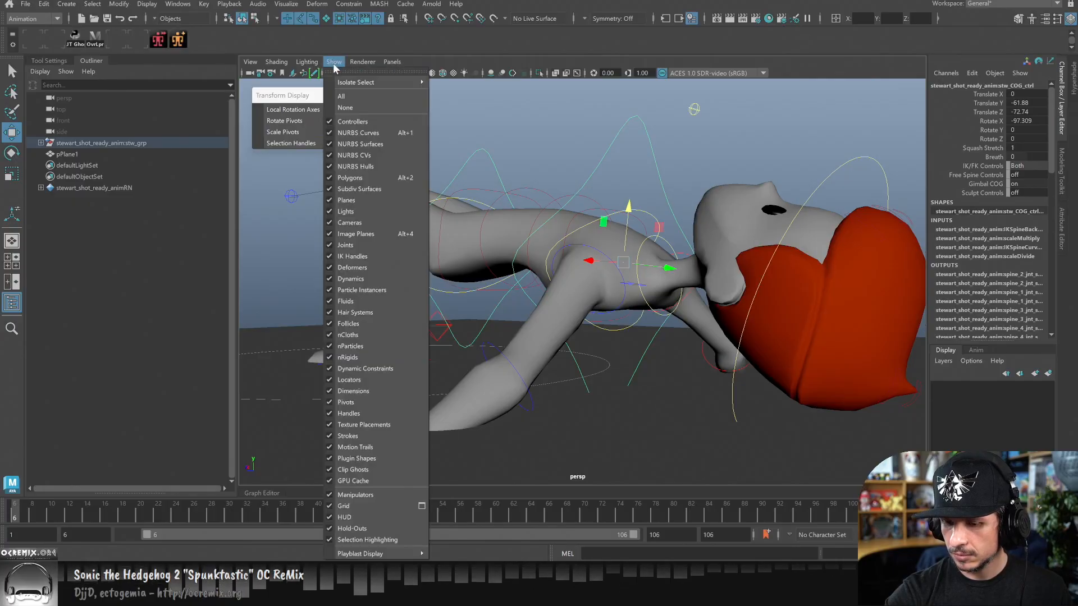
{"action": "left_click", "coordinate": [335, 64]}
{"action": "left_click", "coordinate": [694, 194]}
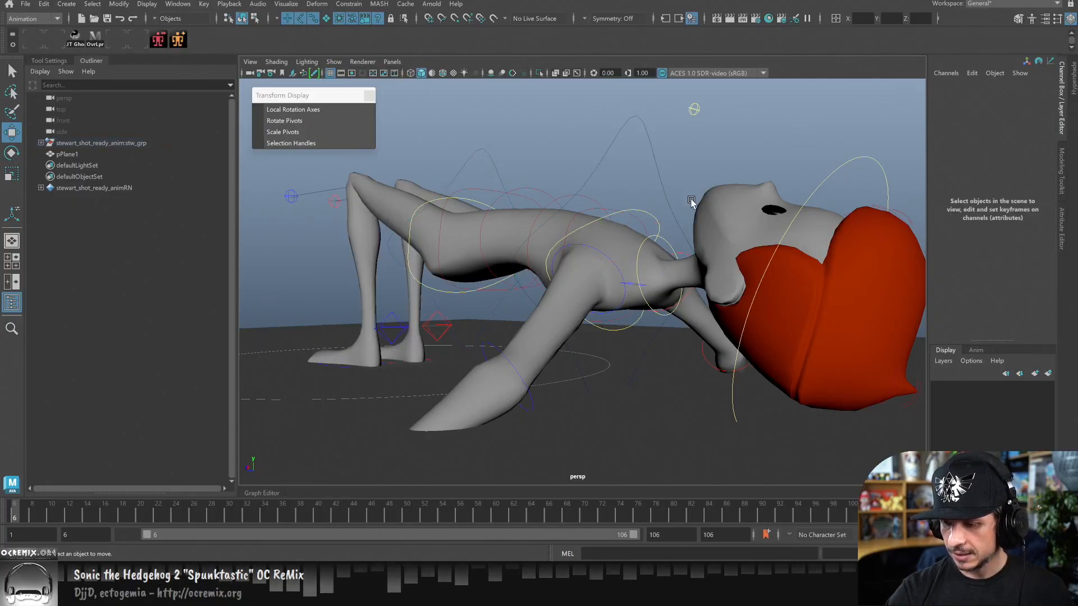
Switch the viewport to wireframe and examine where the main COG control's transform marker sits inside the chest.
{"action": "key", "text": "4"}
{"action": "left_click", "coordinate": [664, 190]}
{"action": "left_click", "coordinate": [302, 111]}
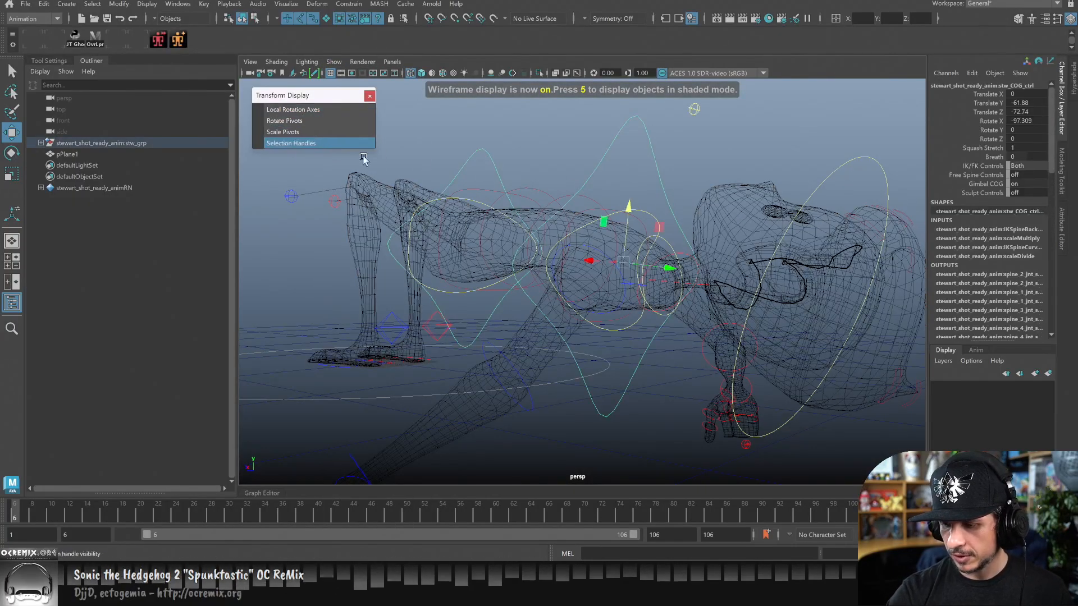
{"action": "left_click", "coordinate": [689, 193]}
{"action": "scroll", "coordinate": [631, 301], "scroll_direction": "up", "scroll_amount": 6}
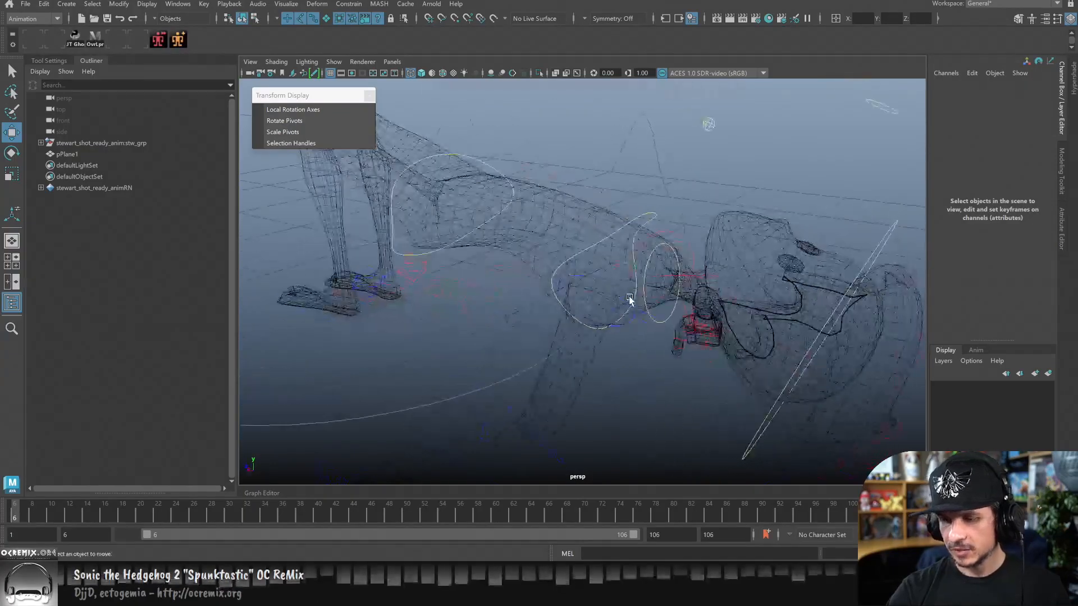
{"action": "left_click_drag", "start_coordinate": [677, 316], "coordinate": [650, 275], "text": "alt"}
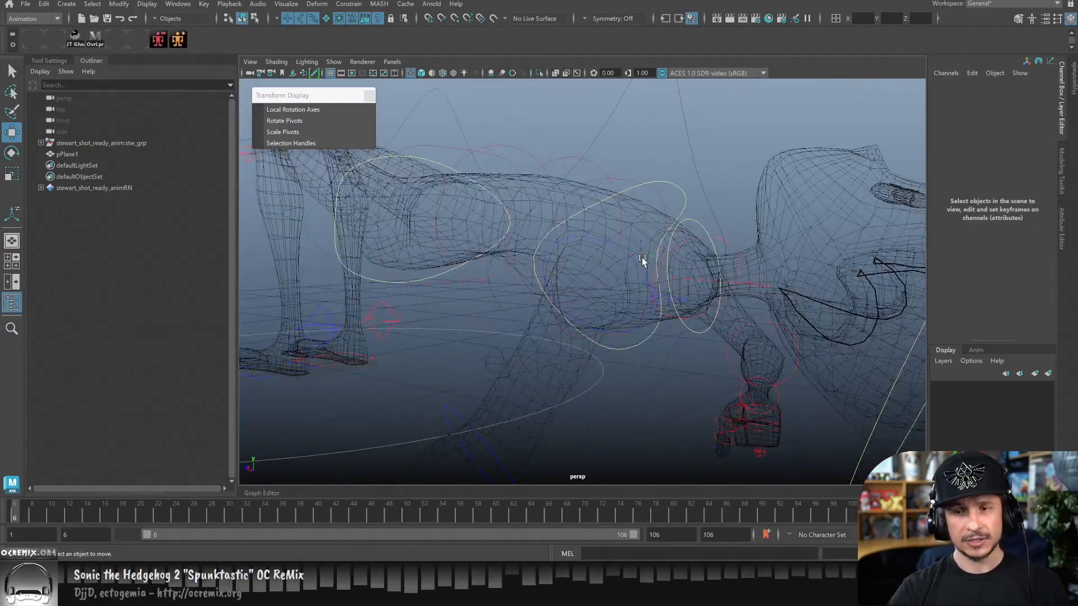
{"action": "left_click_drag", "start_coordinate": [687, 335], "coordinate": [662, 296], "text": "alt"}
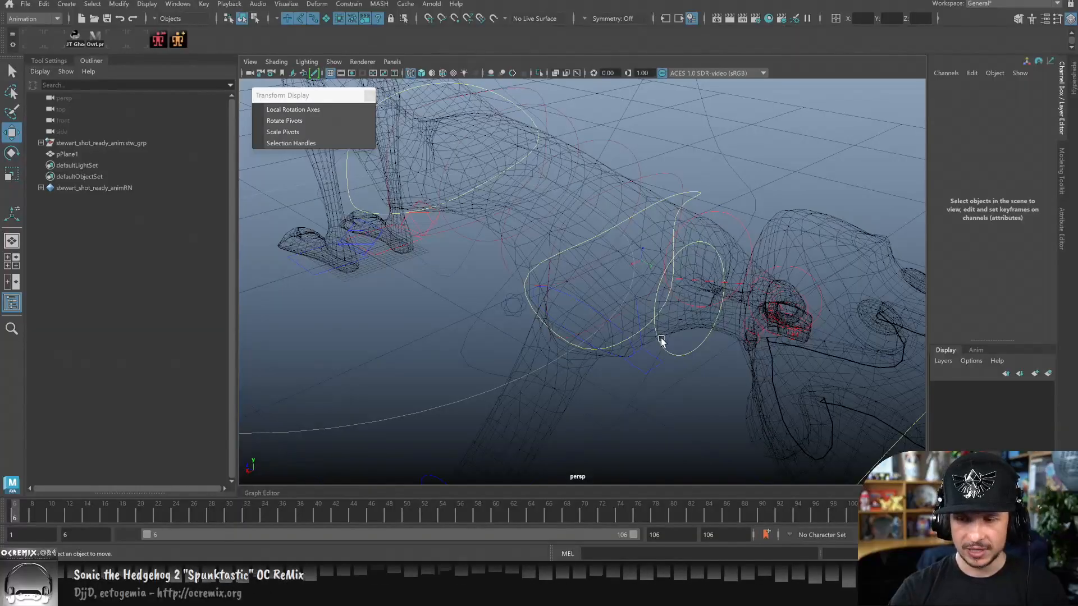
{"action": "left_click_drag", "start_coordinate": [640, 329], "coordinate": [658, 307], "text": "alt"}
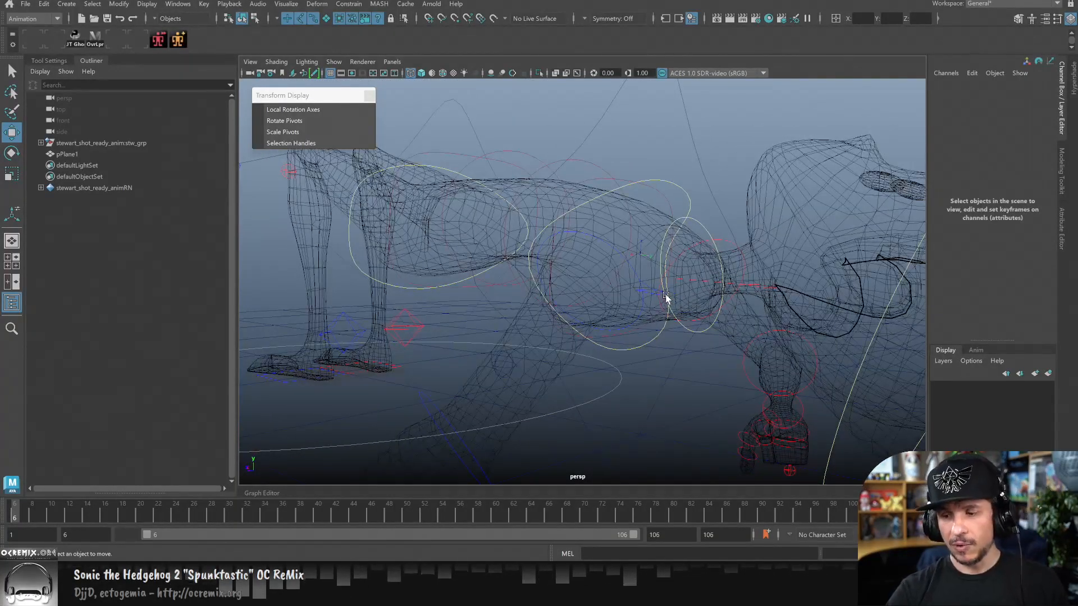
Restore the shaded display and examine the main COG control's pivot point at the chest from several angles.
{"action": "left_click", "coordinate": [694, 158]}
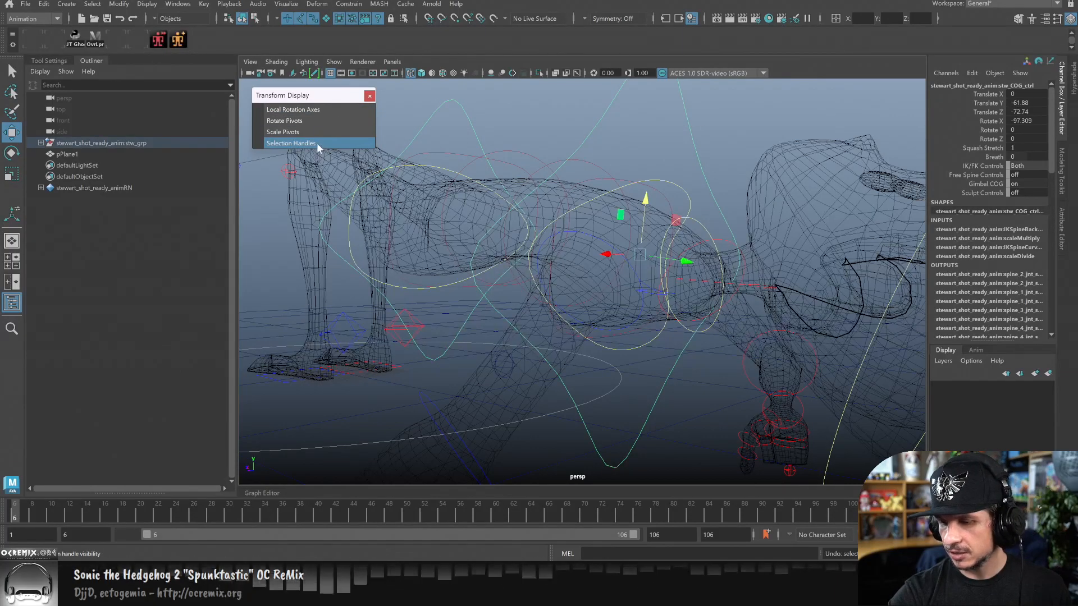
{"action": "key", "text": "5"}
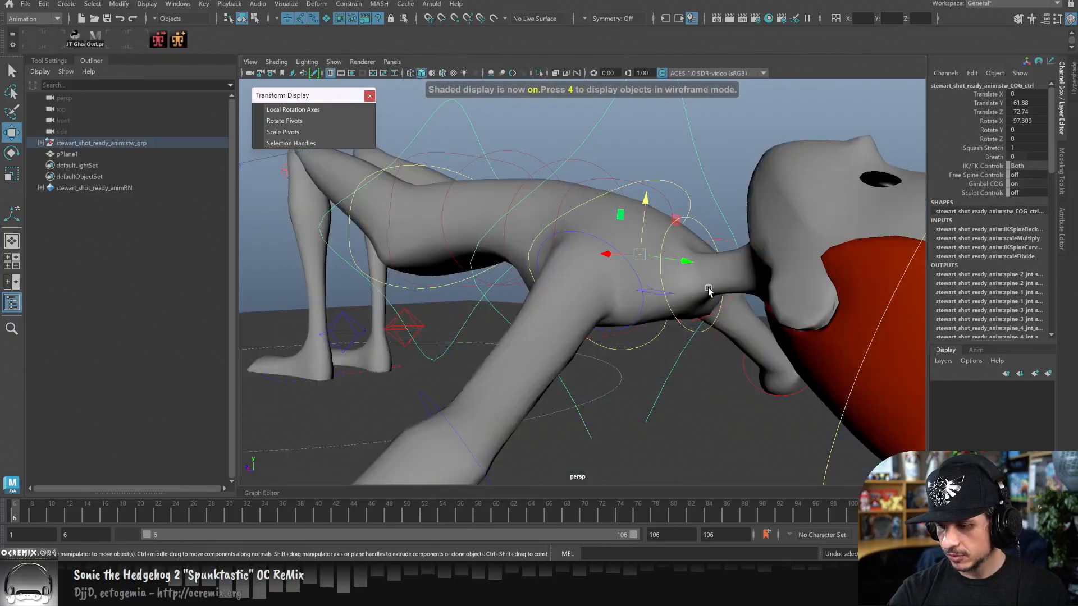
{"action": "scroll", "coordinate": [698, 305], "scroll_direction": "up", "scroll_amount": 3}
{"action": "left_click", "coordinate": [775, 160]}
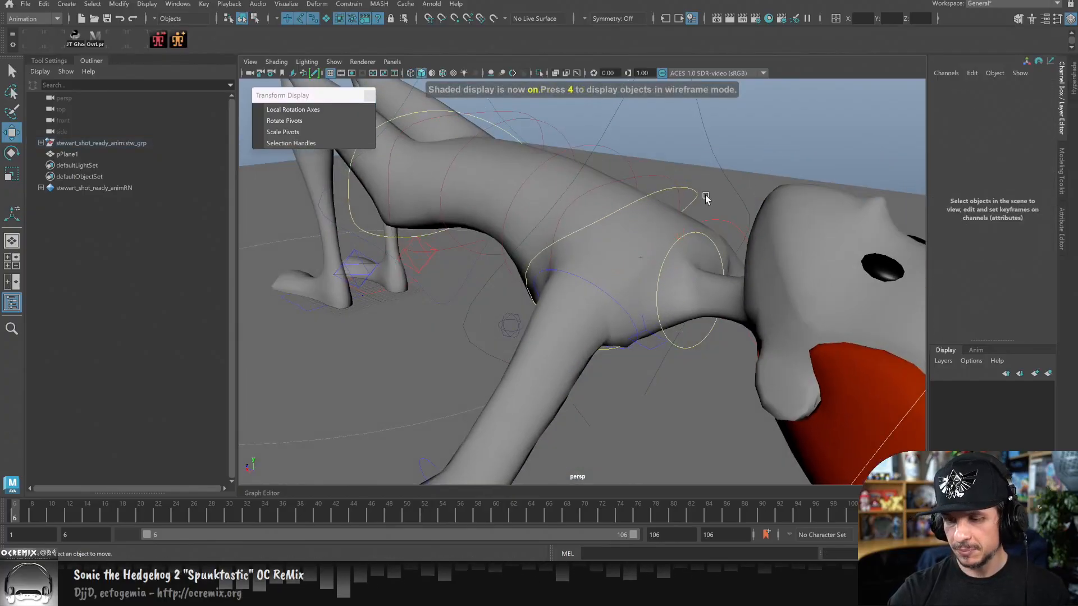
{"action": "left_click_drag", "start_coordinate": [702, 253], "coordinate": [641, 239], "text": "alt"}
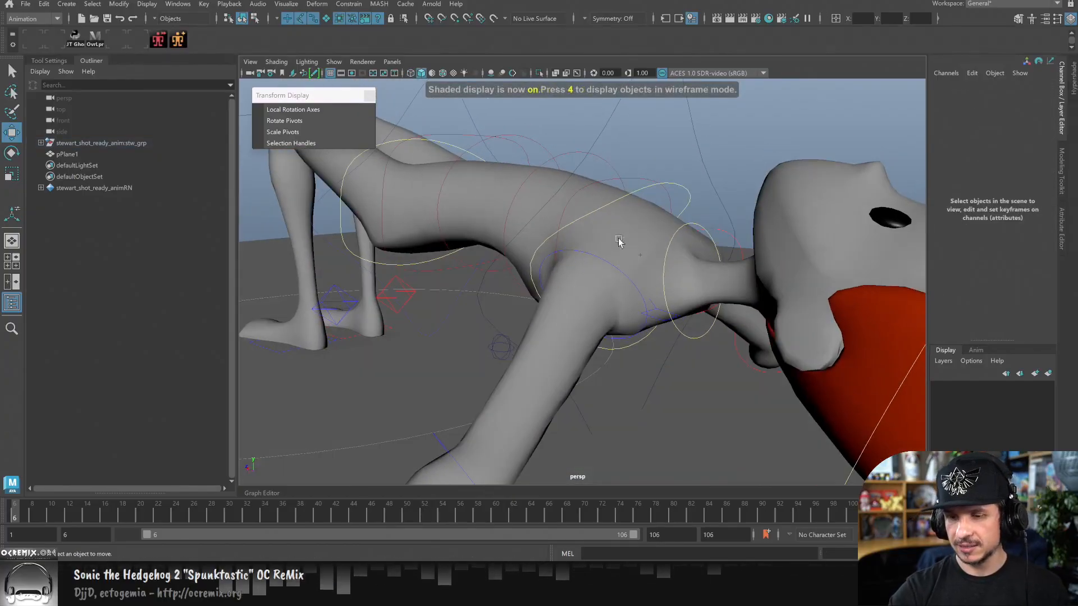
{"action": "left_click_drag", "start_coordinate": [668, 303], "coordinate": [638, 254], "text": "alt"}
{"action": "left_click_drag", "start_coordinate": [684, 282], "coordinate": [684, 352], "text": "alt"}
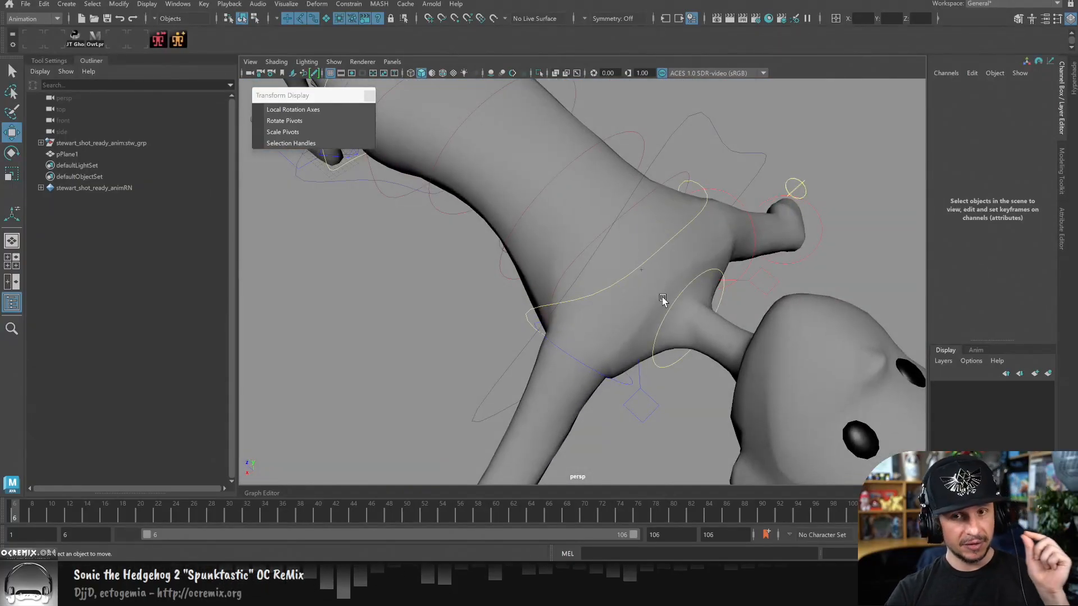
{"action": "left_click_drag", "start_coordinate": [651, 331], "coordinate": [568, 275], "text": "alt"}
Raise the hips by moving the gimbal COG control to about 8.6 in Z.
{"action": "left_click", "coordinate": [446, 117]}
{"action": "left_click_drag", "start_coordinate": [447, 133], "coordinate": [536, 224], "text": "alt"}
{"action": "left_click_drag", "start_coordinate": [406, 186], "coordinate": [410, 161]}
{"action": "left_click_drag", "start_coordinate": [615, 172], "coordinate": [606, 183], "text": "alt"}
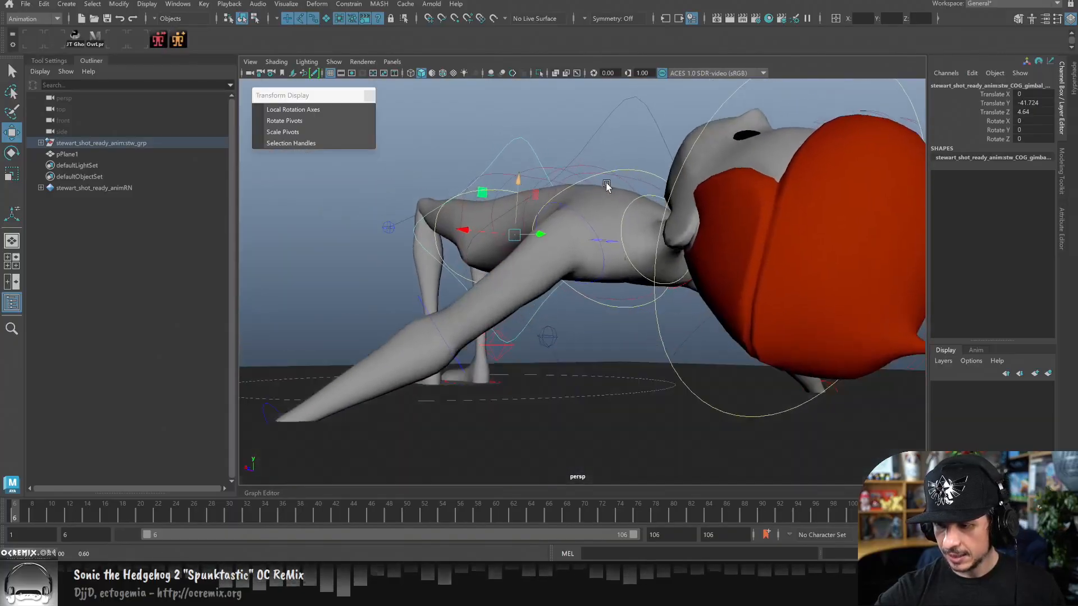
{"action": "left_click_drag", "start_coordinate": [517, 173], "coordinate": [520, 165]}
{"action": "left_click_drag", "start_coordinate": [656, 225], "coordinate": [656, 195], "text": "alt"}
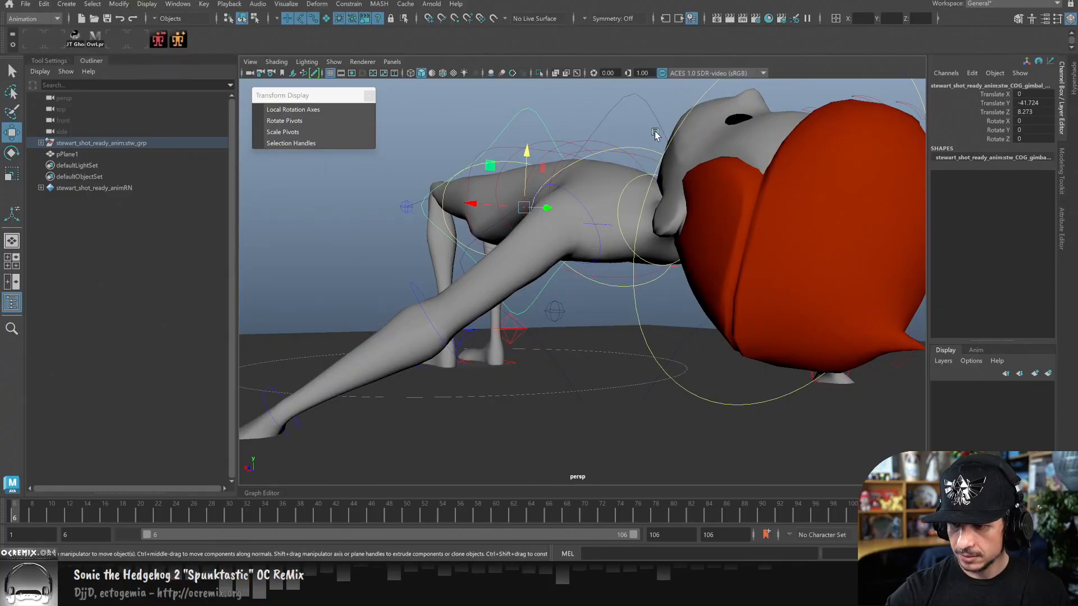
{"action": "left_click", "coordinate": [658, 109]}
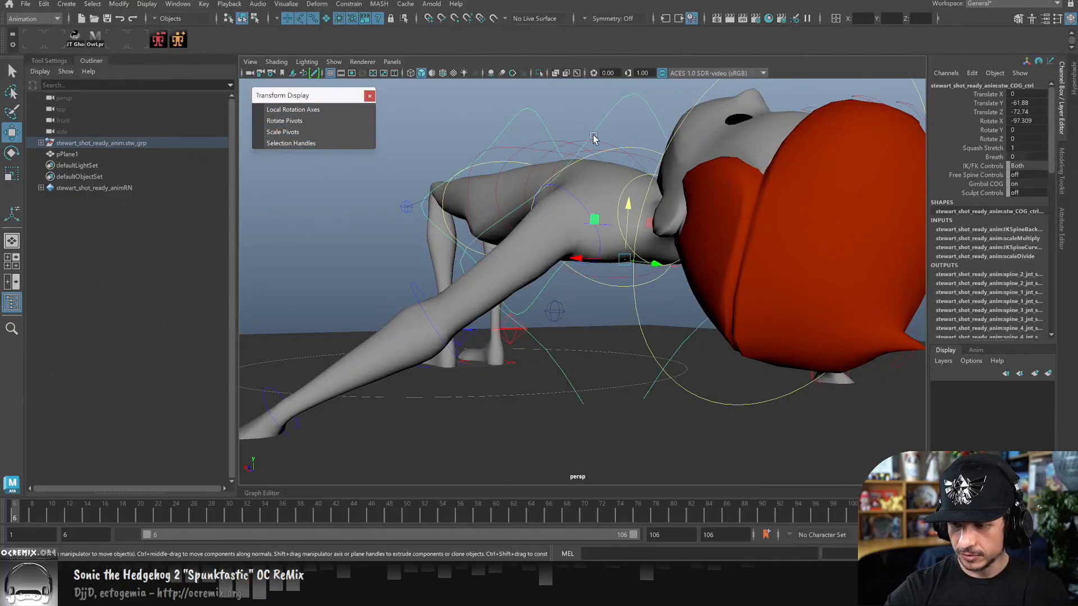
{"action": "left_click", "coordinate": [597, 137]}
{"action": "left_click_drag", "start_coordinate": [640, 212], "coordinate": [610, 186], "text": "alt"}
{"action": "left_click_drag", "start_coordinate": [529, 164], "coordinate": [529, 154]}
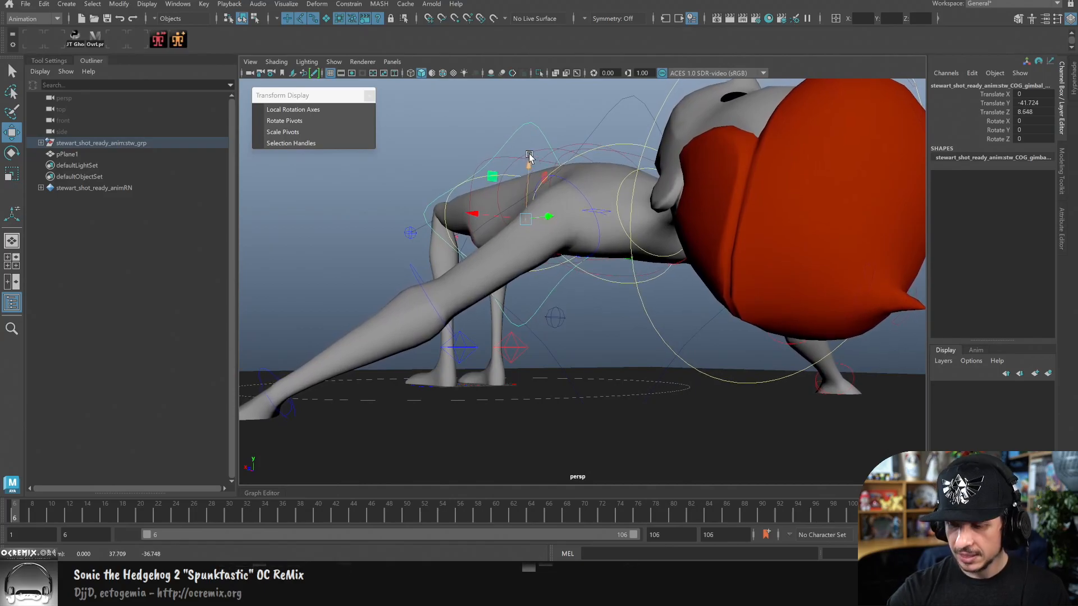
Shift the hips toward the feet by moving the gimbal COG control to about -44.9 in Y and 8.5 in Z.
{"action": "left_click_drag", "start_coordinate": [720, 326], "coordinate": [747, 331], "text": "alt"}
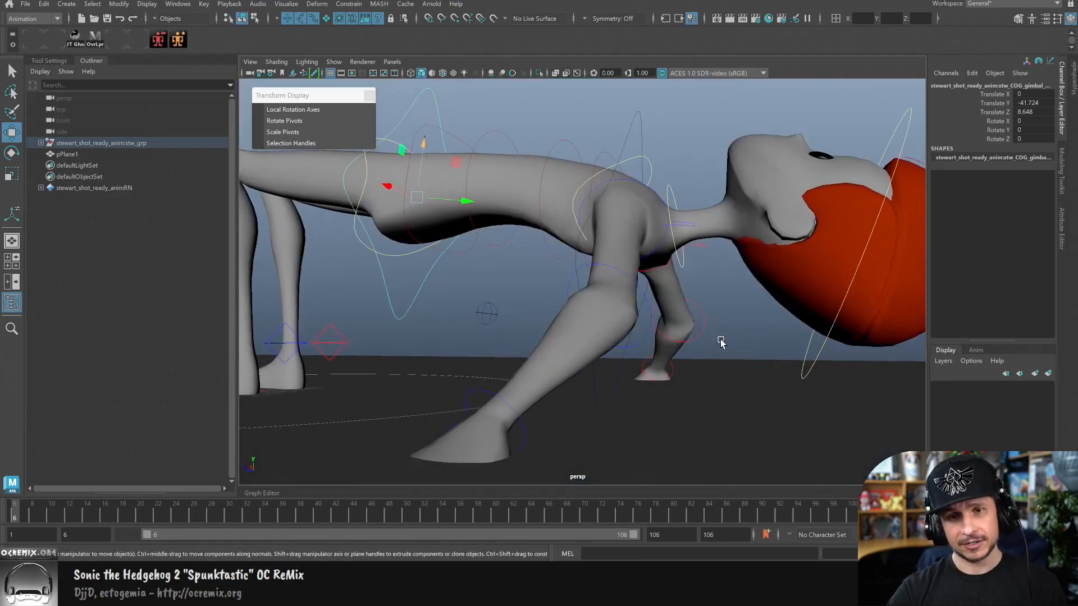
{"action": "right_click_drag", "start_coordinate": [719, 342], "coordinate": [822, 341], "text": "alt"}
{"action": "left_click_drag", "start_coordinate": [821, 340], "coordinate": [750, 356], "text": "alt"}
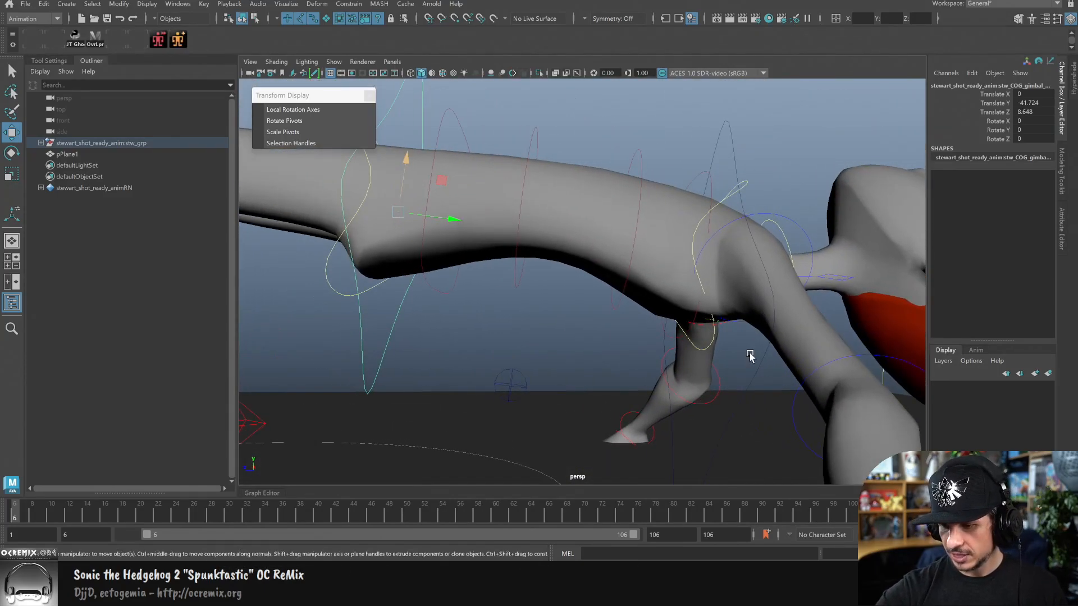
{"action": "left_click_drag", "start_coordinate": [453, 185], "coordinate": [416, 174]}
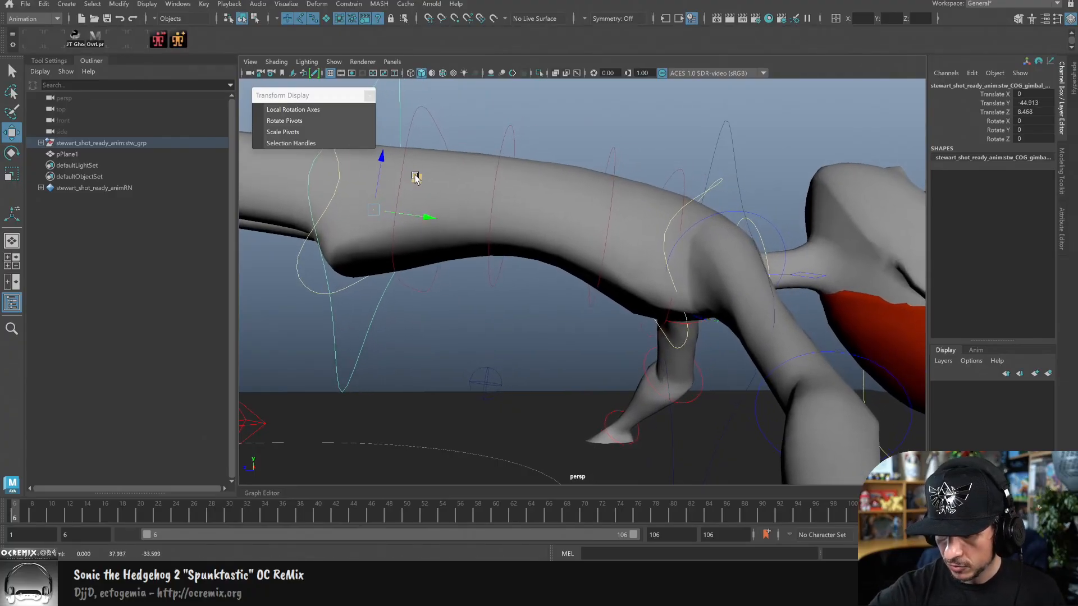
{"action": "key", "text": "f"}
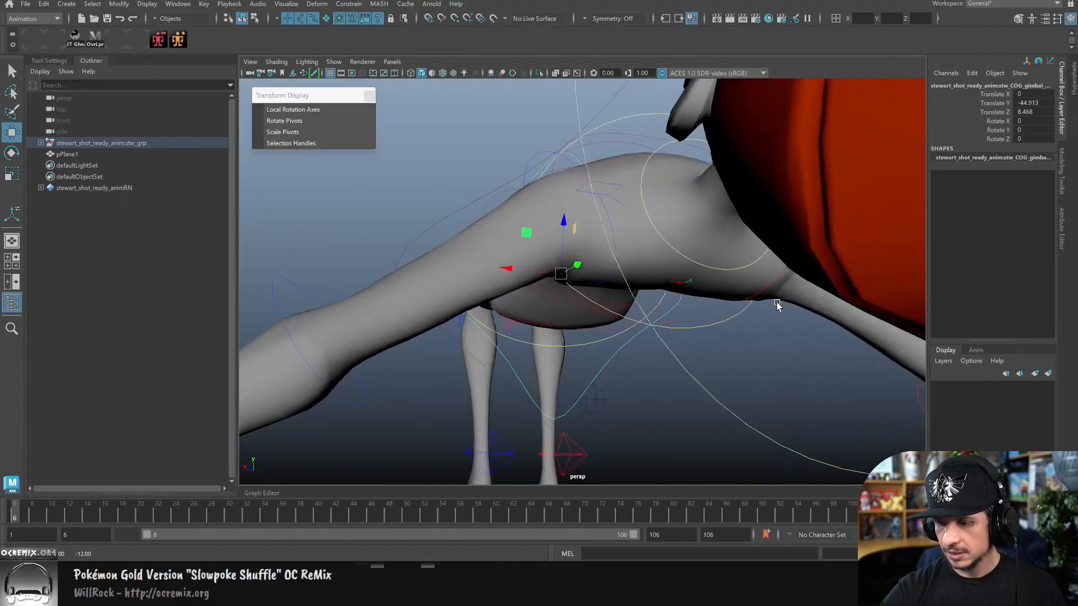
Shift the hips sideways by moving the gimbal COG control to about -8.7 in X.
{"action": "left_click_drag", "start_coordinate": [523, 265], "coordinate": [575, 281]}
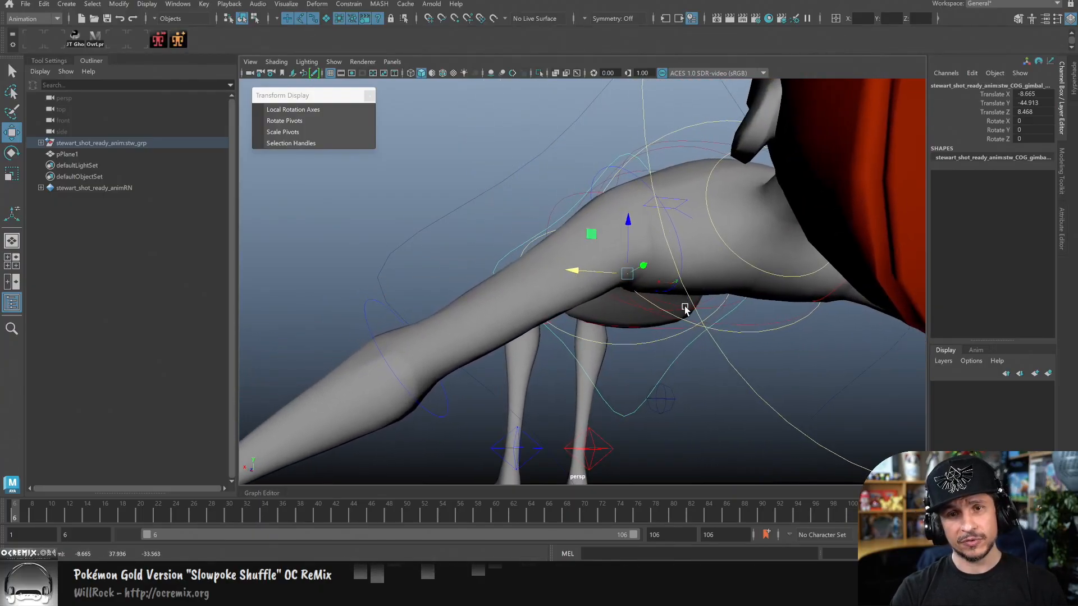
{"action": "right_click_drag", "start_coordinate": [846, 294], "coordinate": [716, 337], "text": "alt"}
{"action": "left_click_drag", "start_coordinate": [716, 337], "coordinate": [728, 328], "text": "alt"}
Reposition the main COG control to about -86.1 in Y and -69.6 in Z, and rotate it to about -99.4, -5.9, -38.6.
{"action": "left_click", "coordinate": [719, 227]}
{"action": "middle_click_drag", "start_coordinate": [702, 244], "coordinate": [666, 399]}
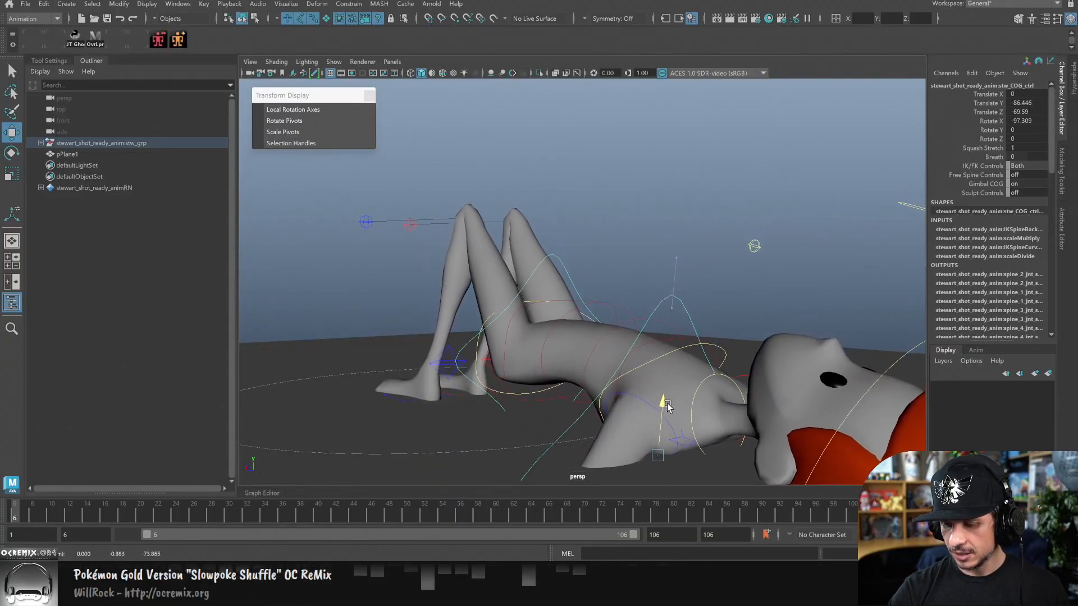
{"action": "key", "text": "e"}
{"action": "left_click_drag", "start_coordinate": [685, 394], "coordinate": [629, 409]}
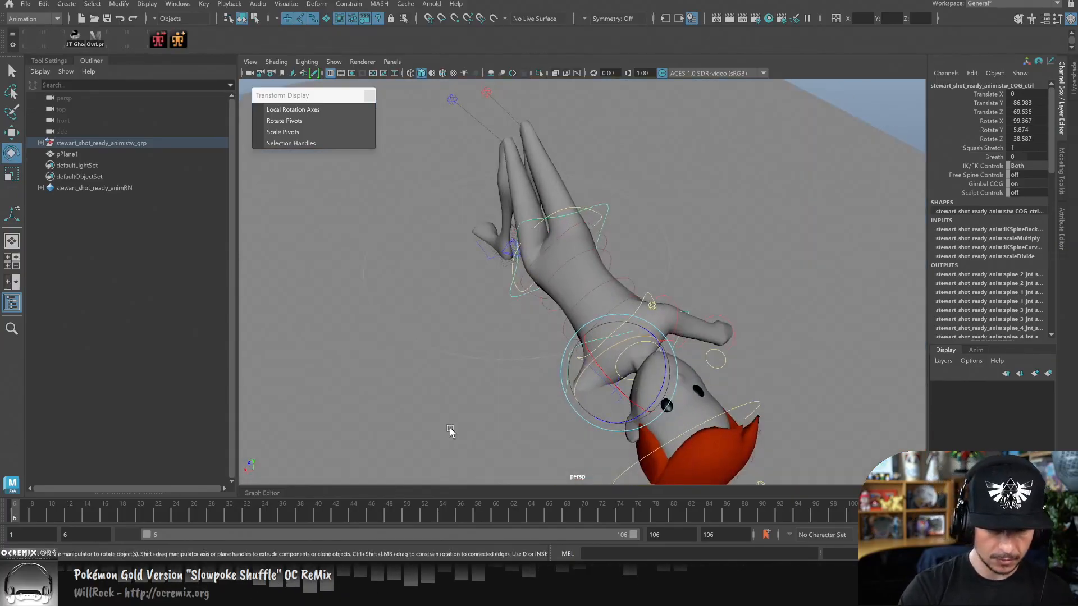
Shift the visible frame range to 1–101 and key the main COG control at frame 1.
{"action": "left_click_drag", "start_coordinate": [387, 533], "coordinate": [362, 533]}
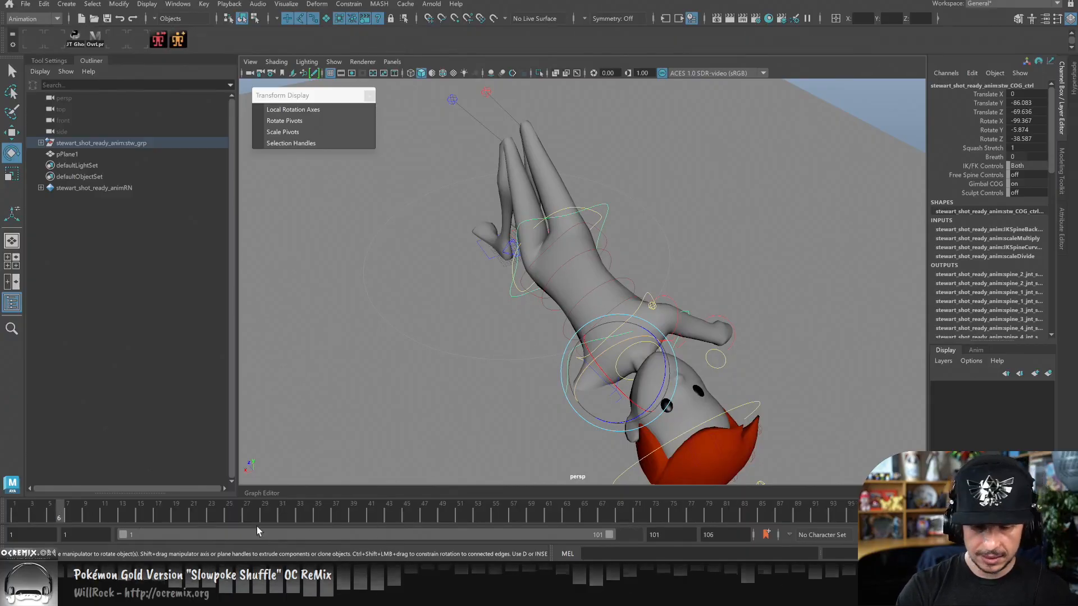
{"action": "left_click", "coordinate": [3, 511]}
{"action": "key", "text": "s"}
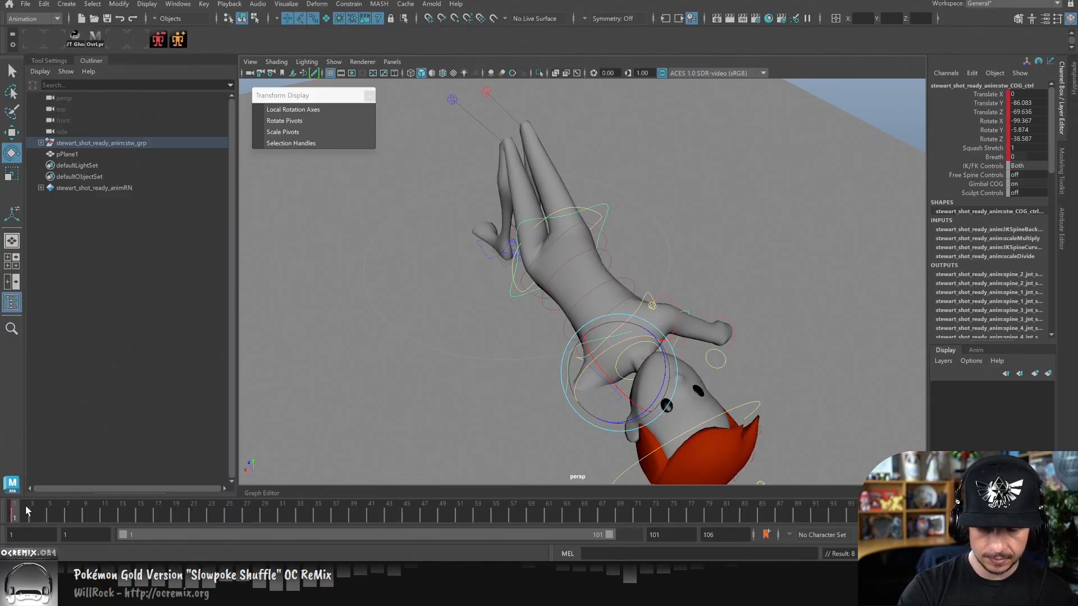
Key the main COG control at frame 25 and roll the body the opposite way, to about -99.3, 5.7, 37.8 in rotation.
{"action": "left_click_drag", "start_coordinate": [2, 510], "coordinate": [158, 510]}
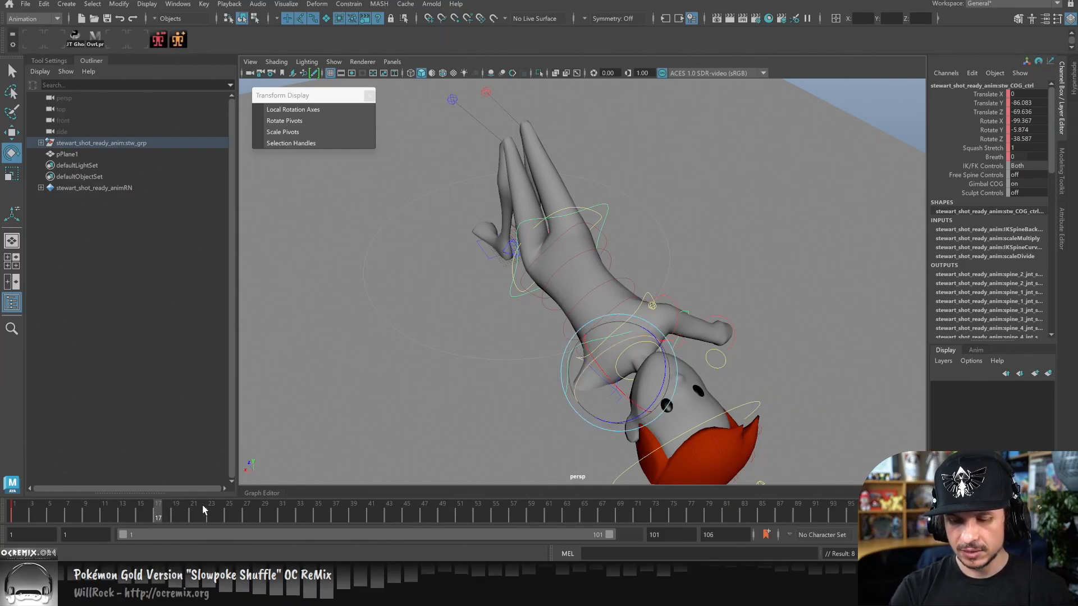
{"action": "left_click", "coordinate": [239, 517]}
{"action": "left_click", "coordinate": [229, 514]}
{"action": "key", "text": "s"}
{"action": "mouse_move", "coordinate": [629, 340]}
{"action": "left_mouse_down"}
{"action": "mouse_move", "coordinate": [650, 337]}
{"action": "mouse_move", "coordinate": [633, 341]}
{"action": "mouse_move", "coordinate": [680, 360]}
{"action": "mouse_move", "coordinate": [721, 349]}
{"action": "mouse_move", "coordinate": [672, 396]}
{"action": "mouse_move", "coordinate": [627, 403]}
{"action": "mouse_move", "coordinate": [587, 383]}
{"action": "left_mouse_up"}
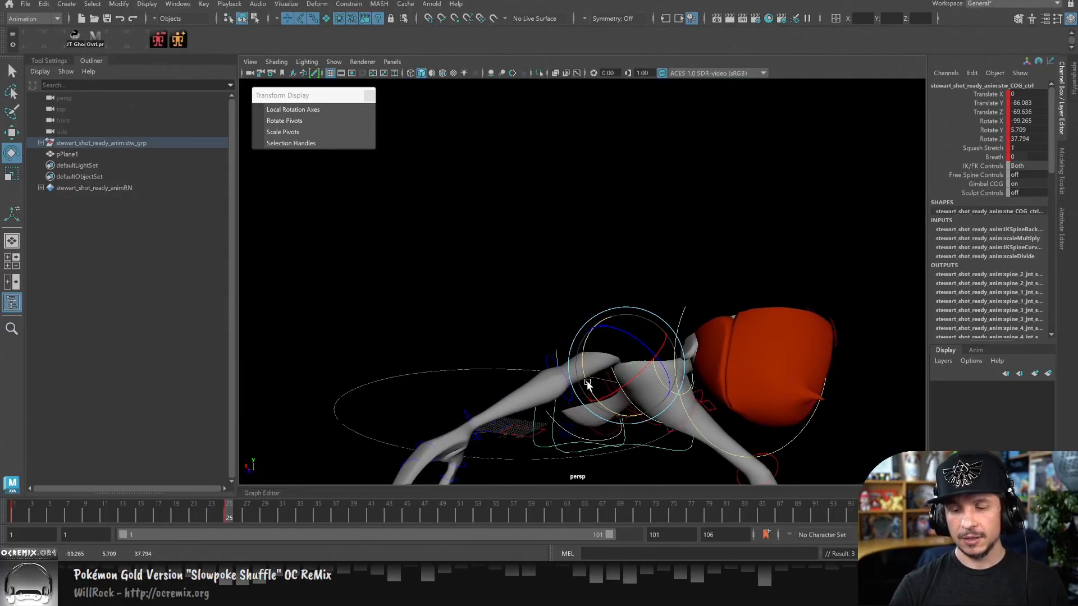
Select the gimbal COG control and key it at frames 25 and 1.
{"action": "key", "text": "w"}
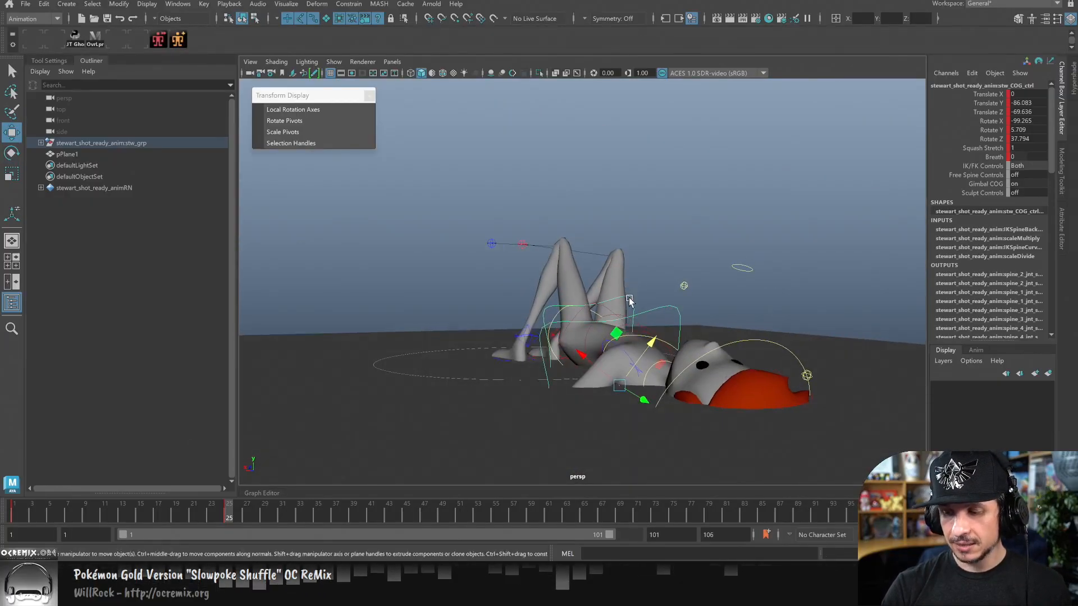
{"action": "left_click", "coordinate": [643, 291]}
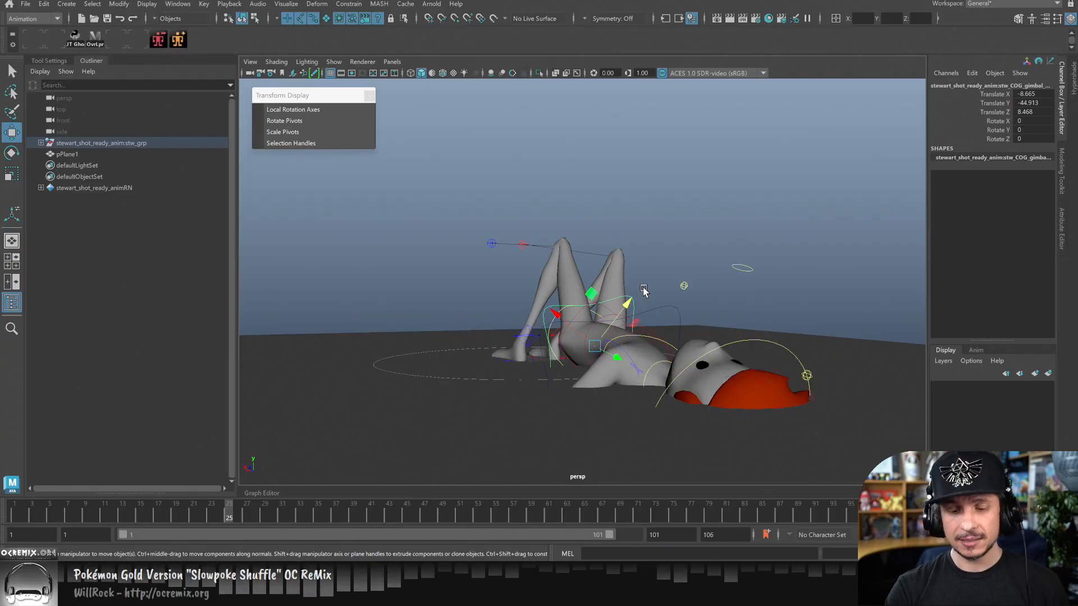
{"action": "left_click", "coordinate": [14, 510]}
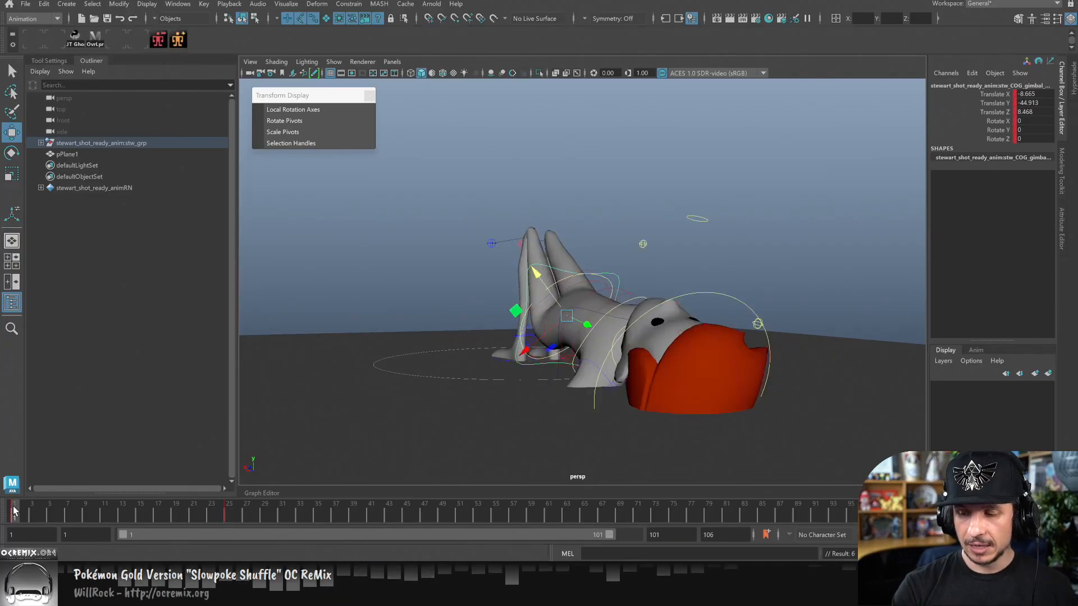
Scrub the body's roll between frames 1 and 25 and examine it against the floor from several angles.
{"action": "left_click_drag", "start_coordinate": [627, 382], "coordinate": [606, 401], "text": "alt"}
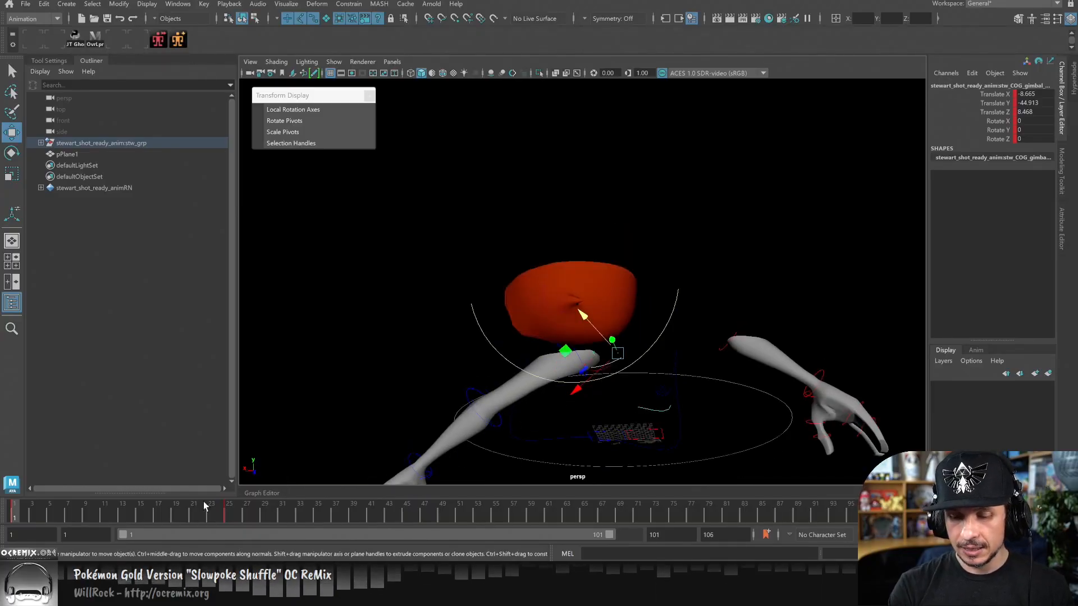
{"action": "left_click", "coordinate": [231, 514]}
{"action": "left_click_drag", "start_coordinate": [645, 371], "coordinate": [527, 378], "text": "alt"}
{"action": "left_click_drag", "start_coordinate": [726, 308], "coordinate": [691, 398], "text": "alt"}
{"action": "left_click_drag", "start_coordinate": [23, 517], "coordinate": [116, 523]}
{"action": "left_click_drag", "start_coordinate": [186, 518], "coordinate": [45, 512]}
{"action": "left_click_drag", "start_coordinate": [617, 391], "coordinate": [752, 376], "text": "alt"}
{"action": "mouse_move", "coordinate": [124, 508]}
{"action": "left_mouse_down"}
{"action": "mouse_move", "coordinate": [44, 502]}
{"action": "mouse_move", "coordinate": [180, 510]}
{"action": "mouse_move", "coordinate": [114, 502]}
{"action": "left_mouse_up"}
{"action": "left_click_drag", "start_coordinate": [578, 331], "coordinate": [784, 328], "text": "alt"}
Lower the floor plane to about -222.7 in Y, clear of the body.
{"action": "left_click", "coordinate": [794, 326]}
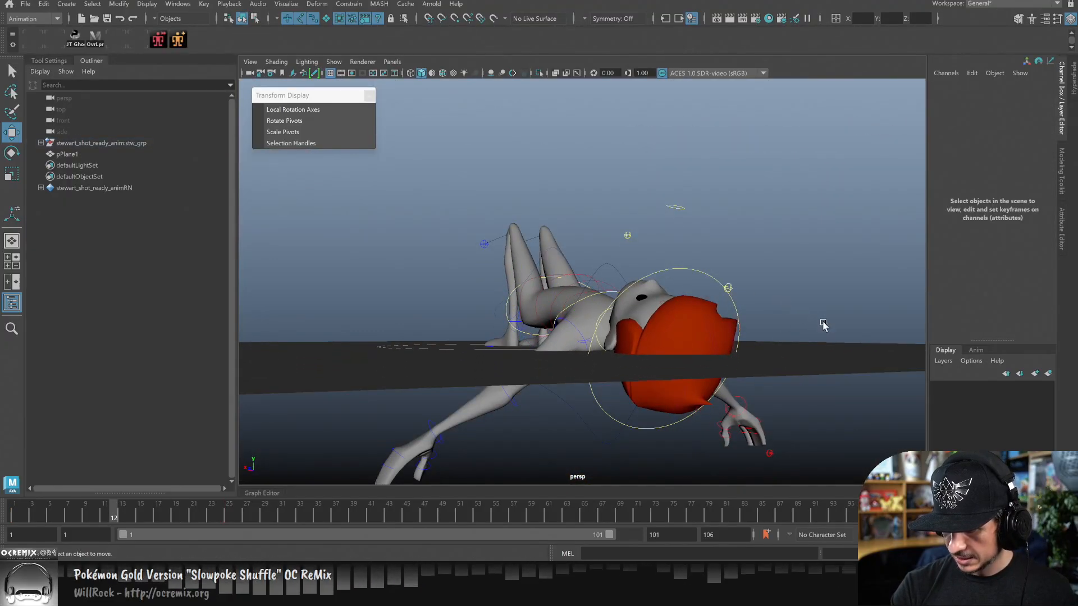
{"action": "left_click", "coordinate": [338, 379]}
{"action": "left_click_drag", "start_coordinate": [527, 296], "coordinate": [725, 413]}
{"action": "right_click_drag", "start_coordinate": [724, 410], "coordinate": [588, 352], "text": "alt"}
{"action": "left_click_drag", "start_coordinate": [576, 347], "coordinate": [575, 583]}
{"action": "right_click_drag", "start_coordinate": [565, 410], "coordinate": [743, 417], "text": "alt"}
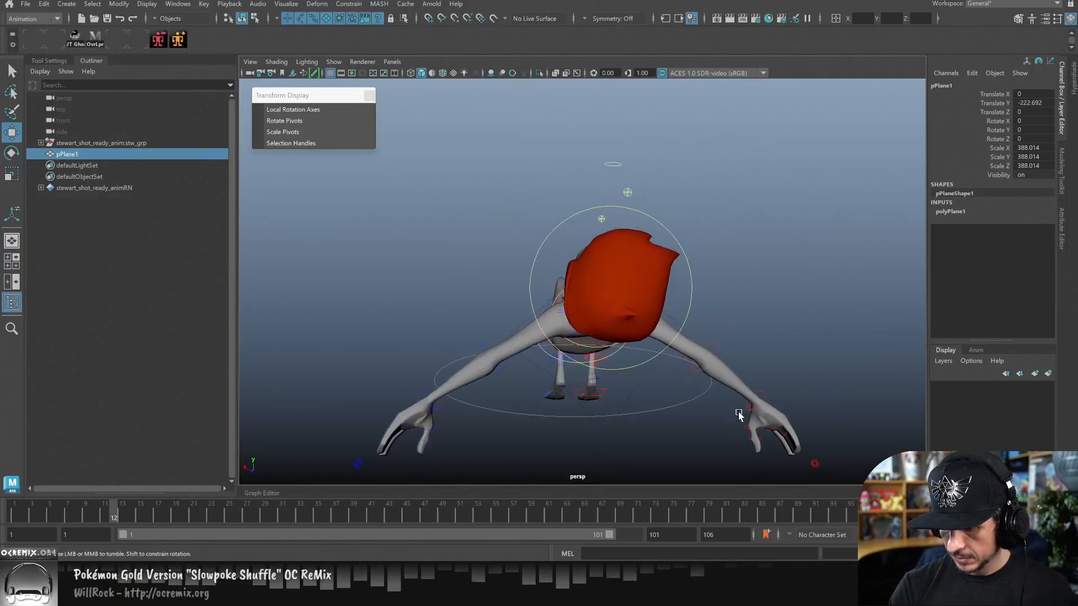
{"action": "left_click_drag", "start_coordinate": [743, 417], "coordinate": [724, 392], "text": "alt"}
{"action": "right_click_drag", "start_coordinate": [724, 392], "coordinate": [815, 378], "text": "alt"}
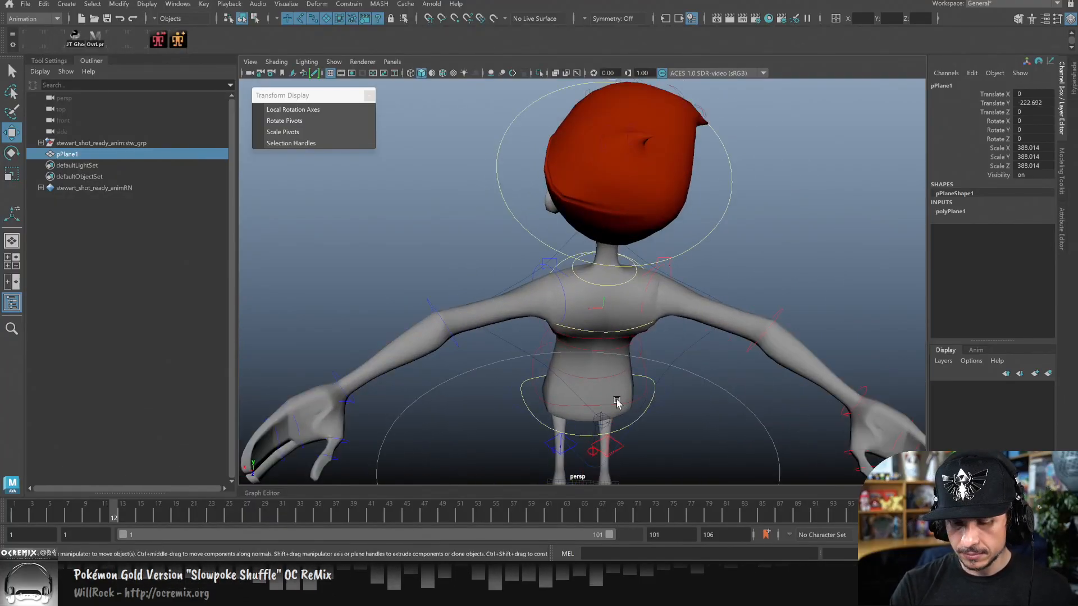
Select the main COG control, scrub its rotation, and compare the keyed poses at frames 1 and 25.
{"action": "left_click_drag", "start_coordinate": [38, 513], "coordinate": [177, 522]}
{"action": "left_click", "coordinate": [723, 370]}
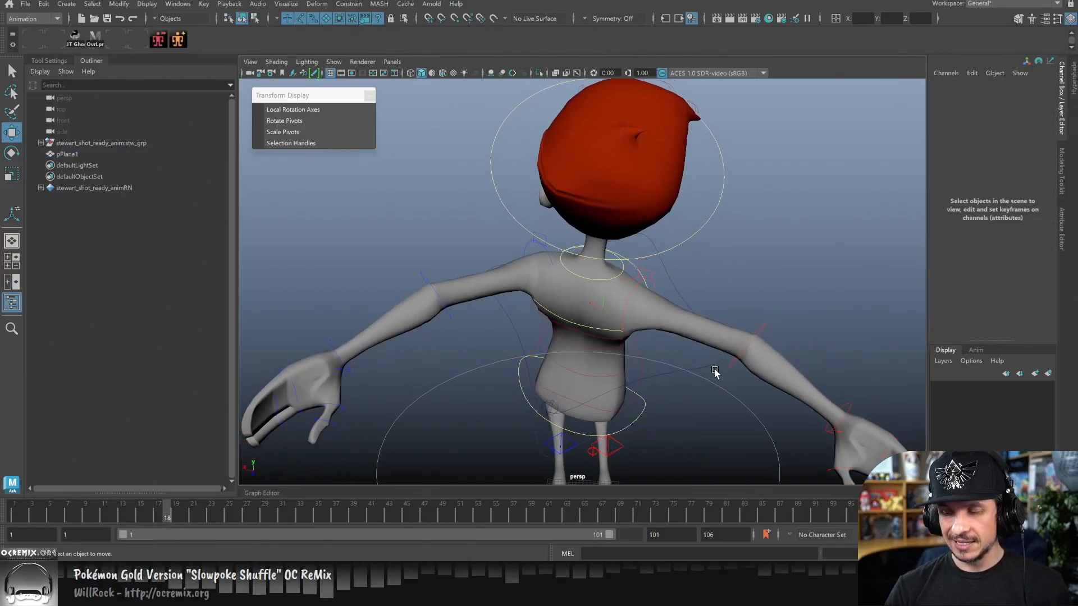
{"action": "left_click", "coordinate": [715, 371]}
{"action": "left_click_drag", "start_coordinate": [752, 386], "coordinate": [634, 410], "text": "alt"}
{"action": "left_click_drag", "start_coordinate": [227, 510], "coordinate": [136, 489]}
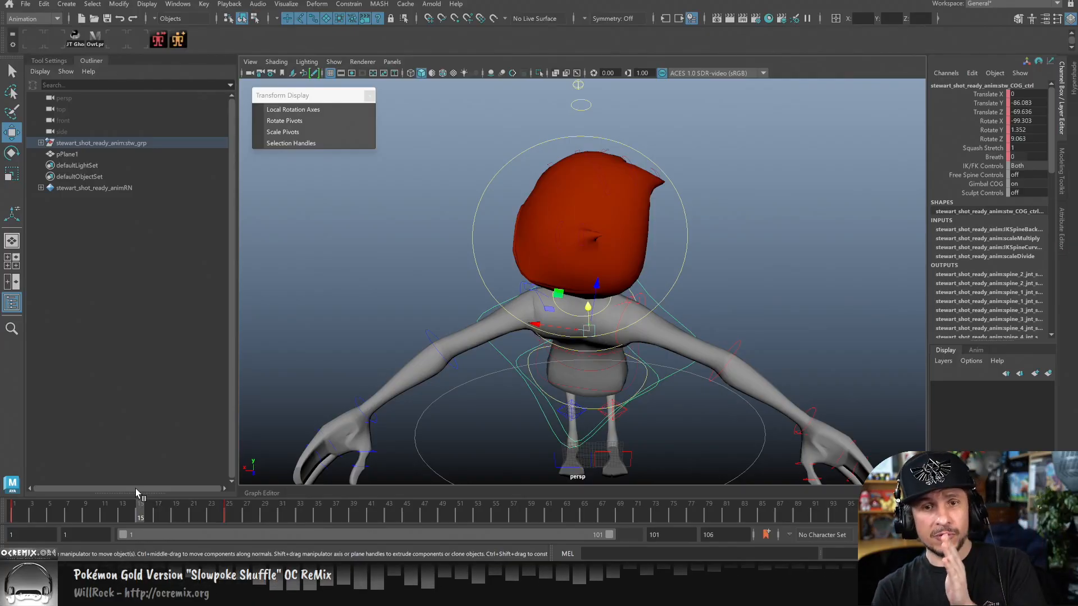
{"action": "left_click_drag", "start_coordinate": [109, 512], "coordinate": [183, 498]}
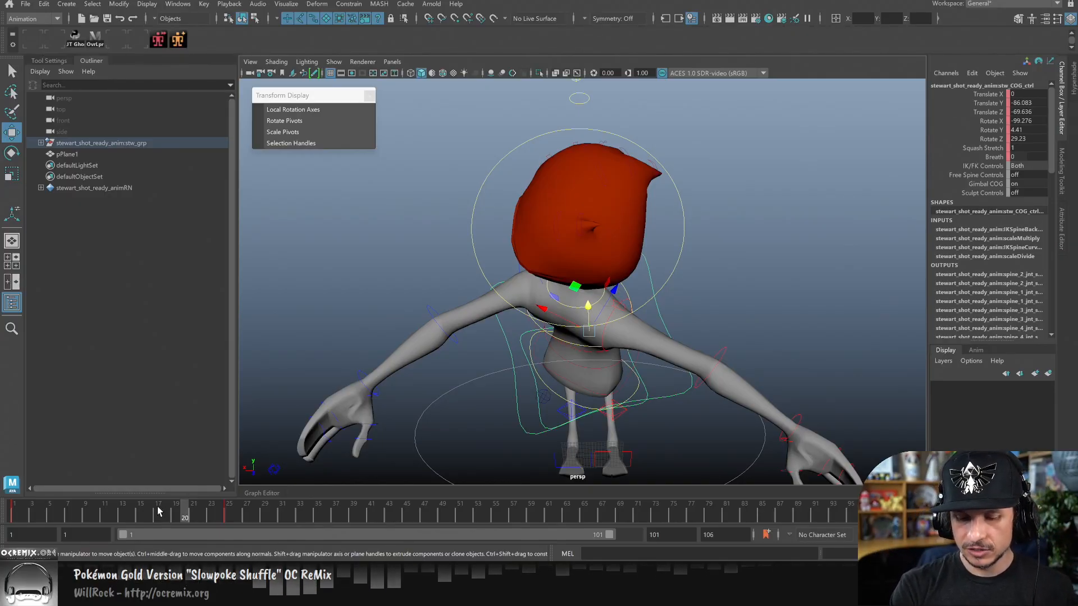
{"action": "left_click", "coordinate": [14, 508]}
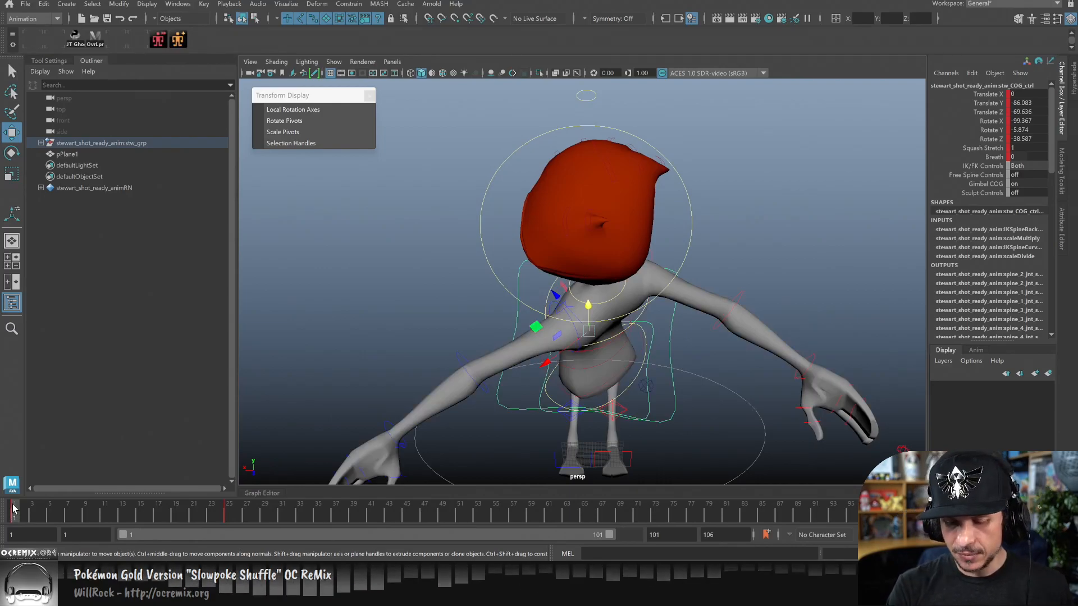
{"action": "left_click_drag", "start_coordinate": [229, 517], "coordinate": [227, 517]}
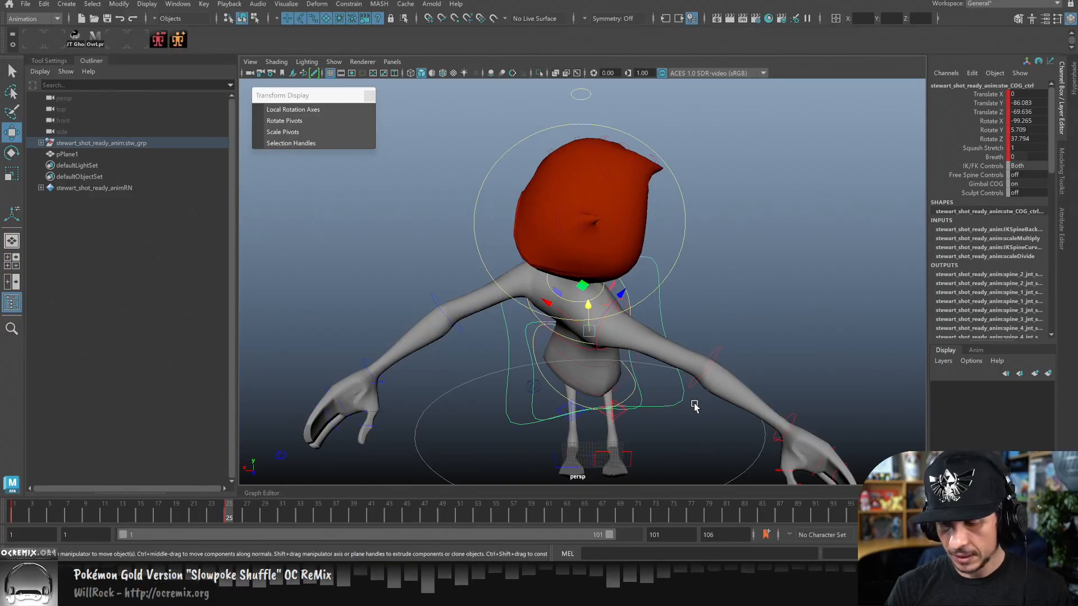
{"action": "key", "text": "alt+comma"}
{"action": "key", "text": "alt+period"}
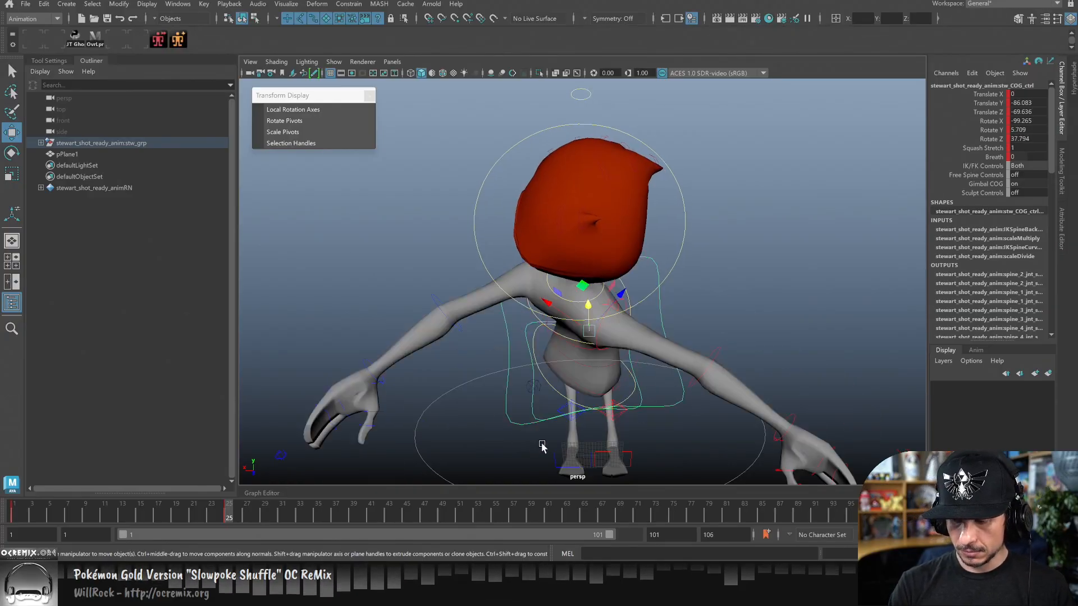
{"action": "key", "text": "alt+comma"}
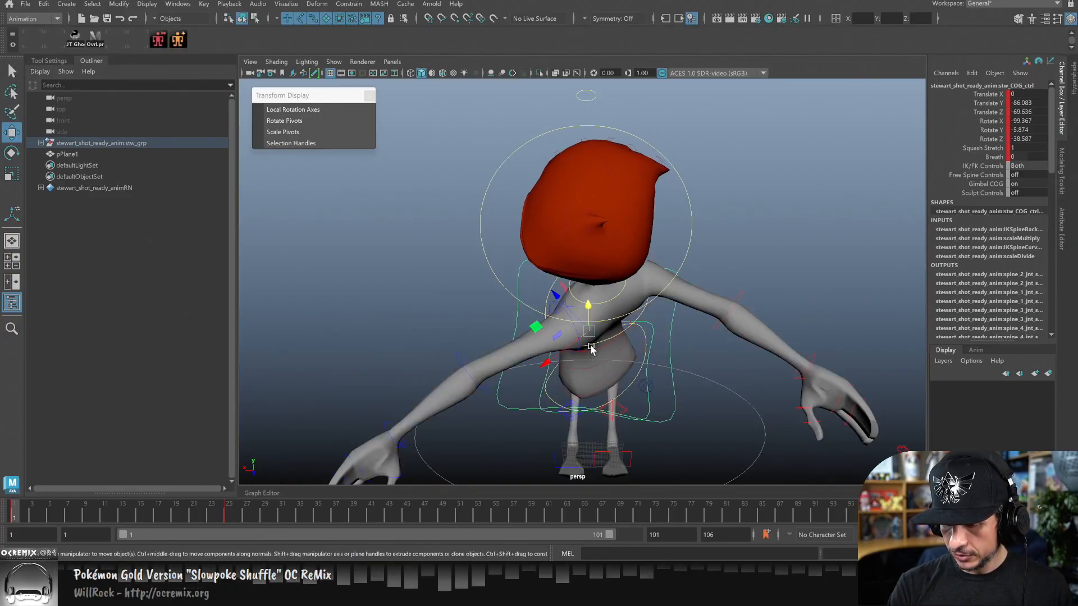
{"action": "key", "text": "alt+period"}
{"action": "key", "text": "alt+comma"}
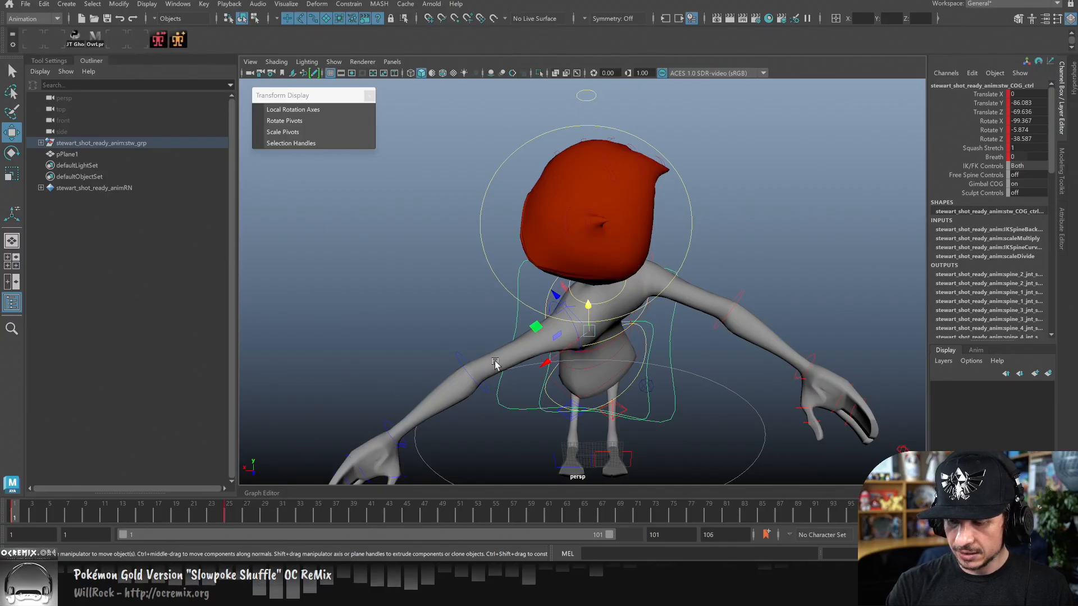
Test-rotate the main COG control around its chest pivot at frame 1 and undo each rotation.
{"action": "key", "text": "e"}
{"action": "left_click_drag", "start_coordinate": [633, 357], "coordinate": [665, 339]}
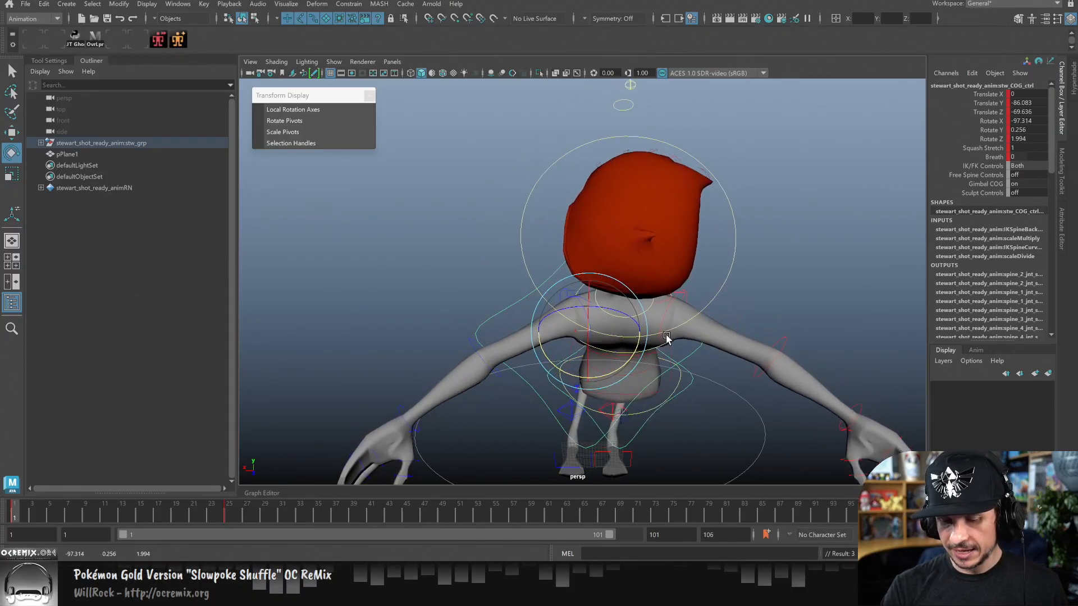
{"action": "key", "text": "ctrl+z"}
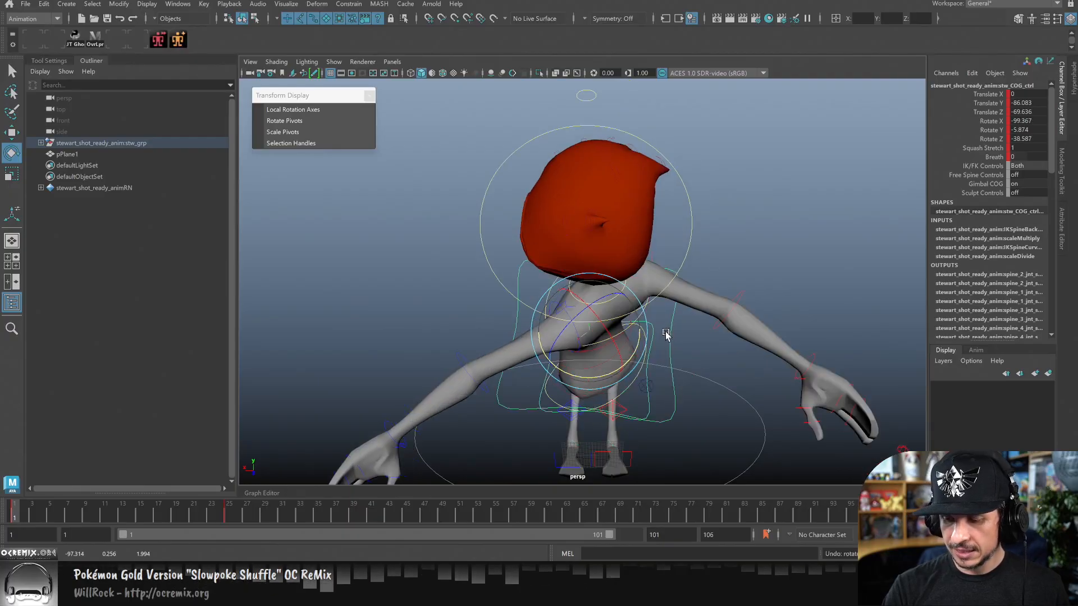
{"action": "left_click_drag", "start_coordinate": [633, 366], "coordinate": [599, 379]}
{"action": "key", "text": "ctrl+z"}
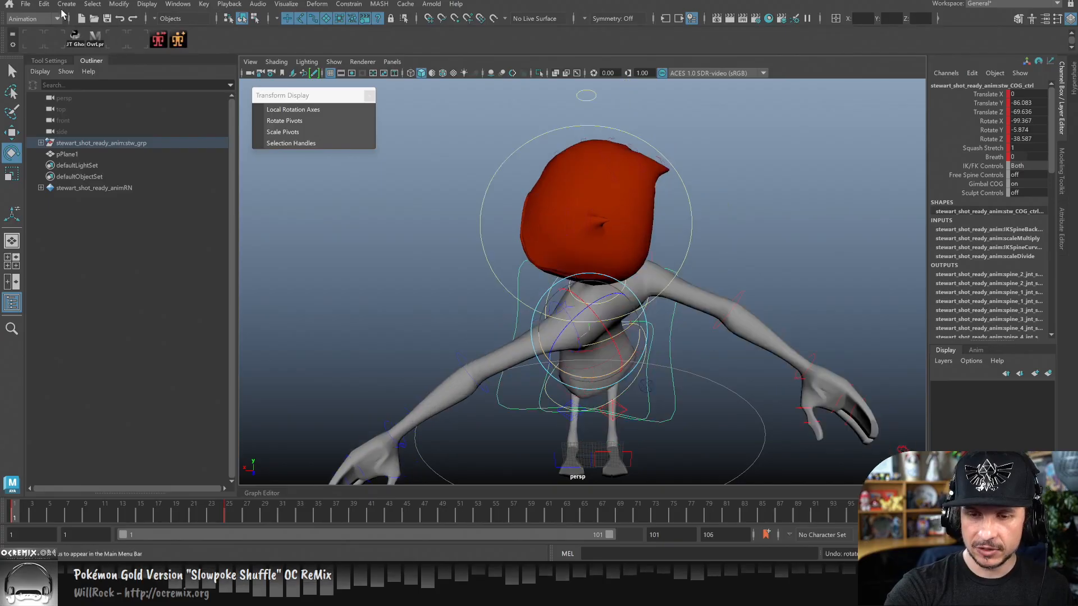
Create a locator, scale it uniformly to about 19.2, and move it beside the chest at about -16.3 in X and -90.2 in Z.
{"action": "left_click", "coordinate": [66, 3]}
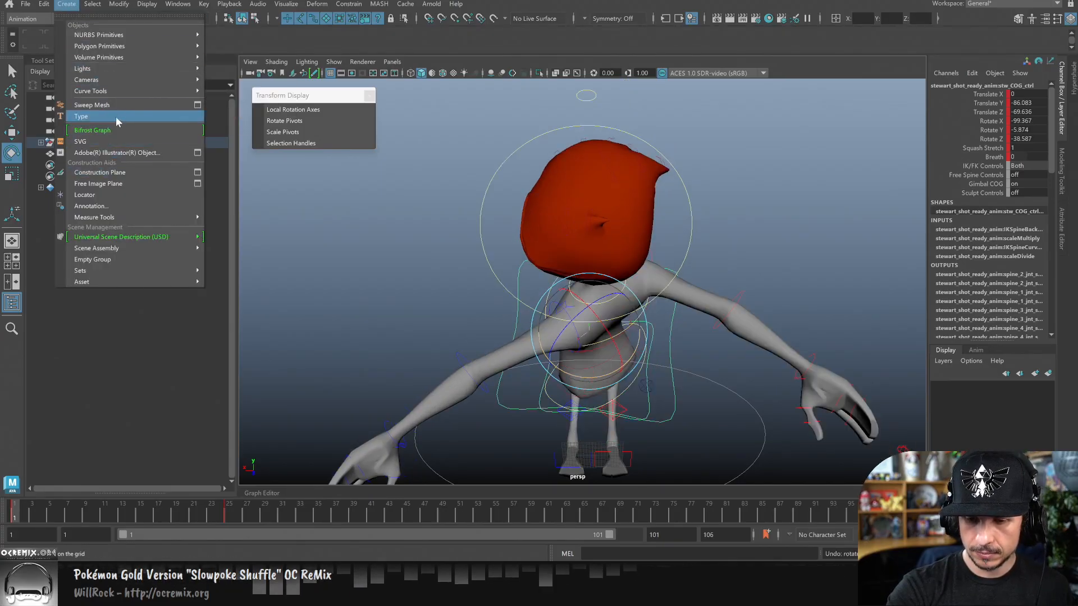
{"action": "left_click", "coordinate": [113, 195]}
{"action": "scroll", "coordinate": [605, 320], "scroll_direction": "down", "scroll_amount": 3}
{"action": "left_click_drag", "start_coordinate": [605, 320], "coordinate": [565, 336], "text": "alt"}
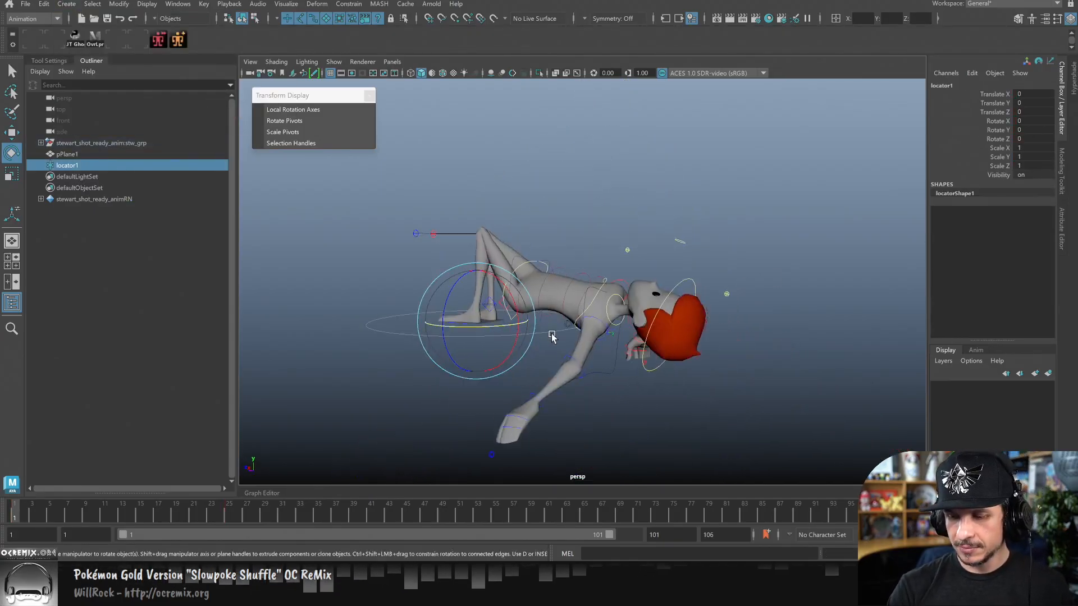
{"action": "key", "text": "r"}
{"action": "key", "text": "w"}
{"action": "left_click_drag", "start_coordinate": [466, 342], "coordinate": [428, 312], "text": "alt"}
{"action": "left_click_drag", "start_coordinate": [648, 326], "coordinate": [585, 327], "text": "alt"}
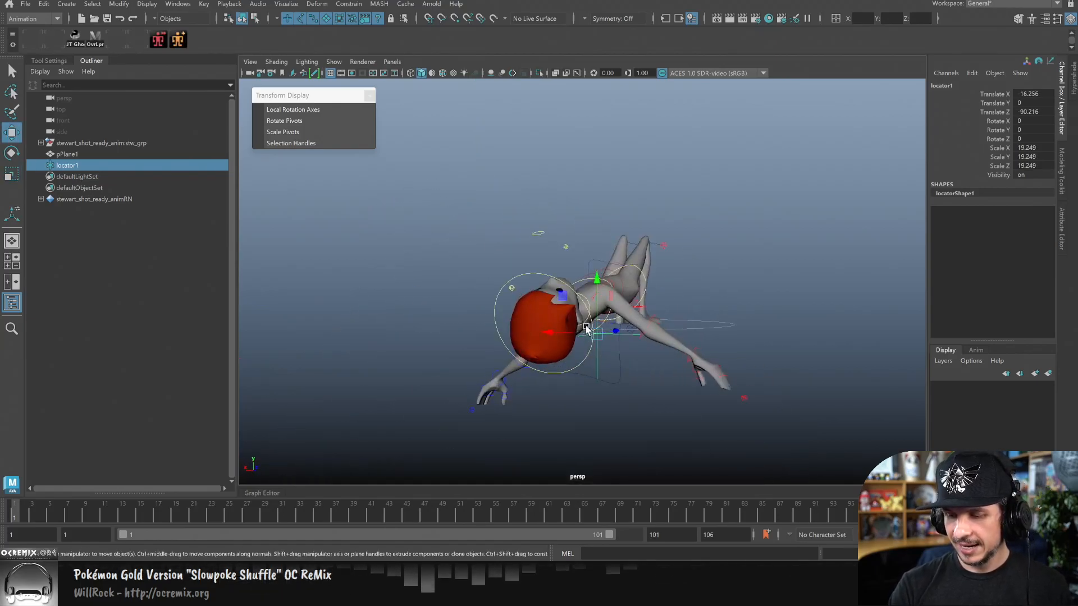
Adjust the locator's placement next to the shoulder by moving it to about -76.8 in Z.
{"action": "right_click_drag", "start_coordinate": [658, 349], "coordinate": [840, 380], "text": "alt"}
{"action": "left_click_drag", "start_coordinate": [840, 380], "coordinate": [647, 390], "text": "alt"}
{"action": "left_click_drag", "start_coordinate": [546, 375], "coordinate": [611, 378]}
{"action": "left_click_drag", "start_coordinate": [611, 379], "coordinate": [718, 379], "text": "alt"}
{"action": "right_click_drag", "start_coordinate": [720, 380], "coordinate": [655, 407], "text": "alt"}
{"action": "left_click_drag", "start_coordinate": [655, 407], "coordinate": [617, 397], "text": "alt"}
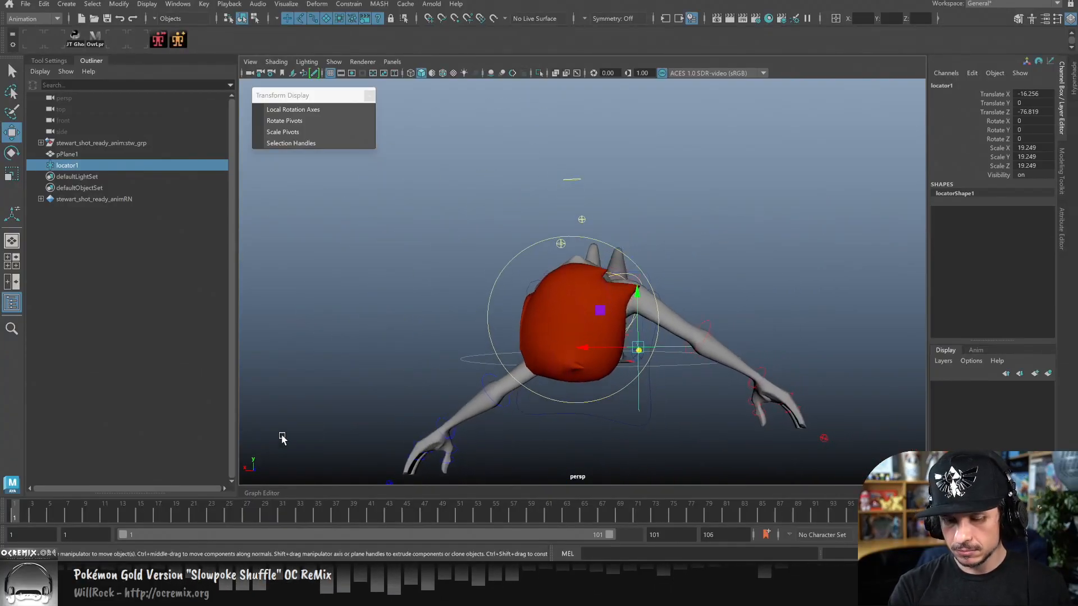
{"action": "left_click_drag", "start_coordinate": [713, 339], "coordinate": [651, 341], "text": "alt"}
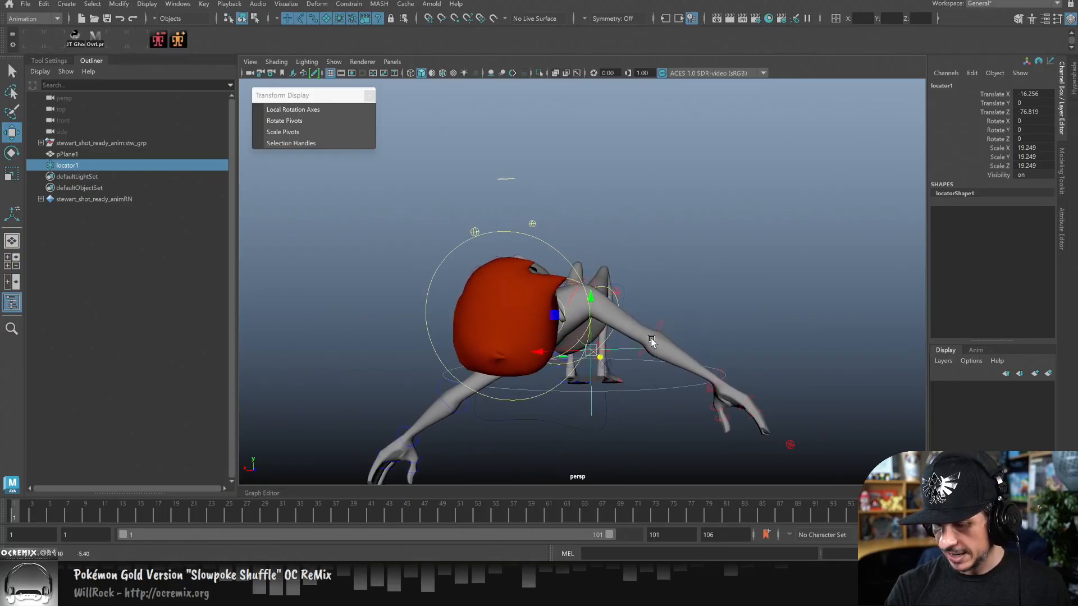
Test-rotate the main COG control at frame 1 with the locator as reference and undo the rotation.
{"action": "left_click", "coordinate": [600, 427]}
{"action": "key", "text": "e"}
{"action": "left_click_drag", "start_coordinate": [589, 368], "coordinate": [661, 383]}
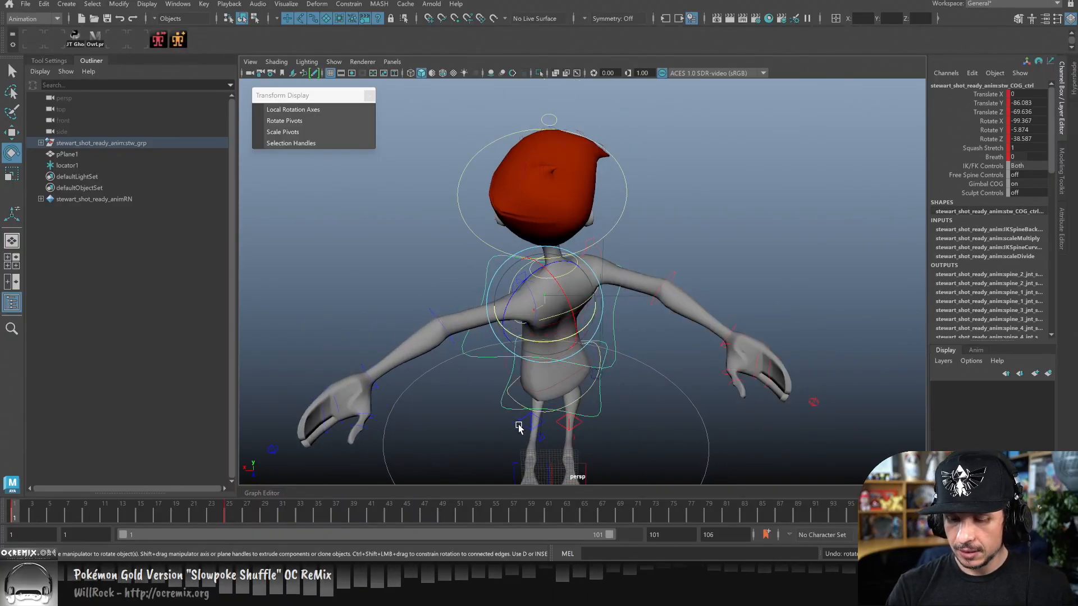
At frame 25, move the main COG control sideways to about -15.7 in X and scrub through the roll.
{"action": "left_click_drag", "start_coordinate": [64, 513], "coordinate": [227, 530]}
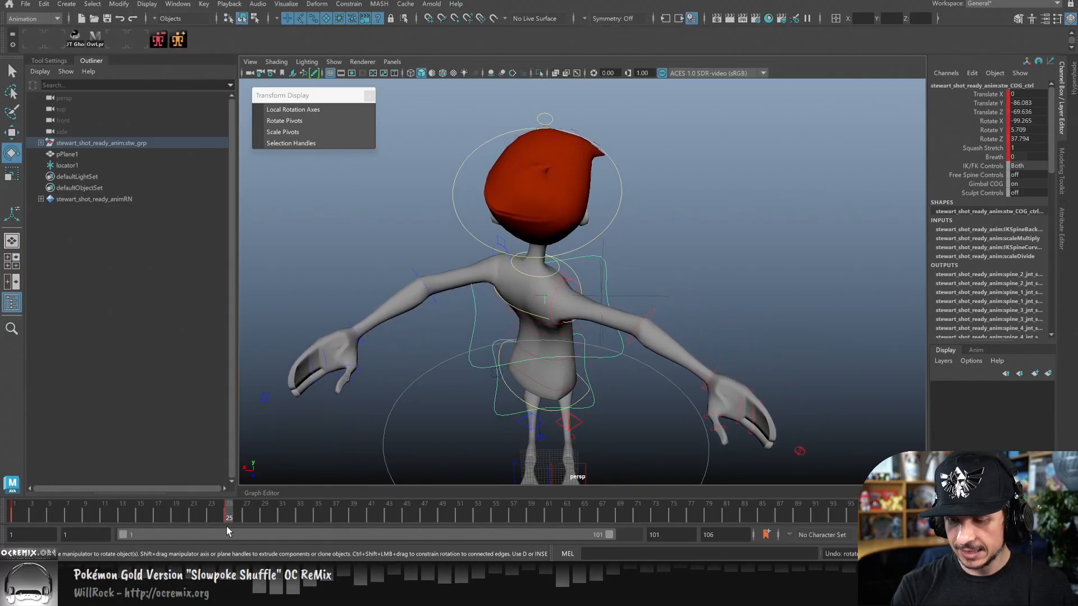
{"action": "key", "text": "w"}
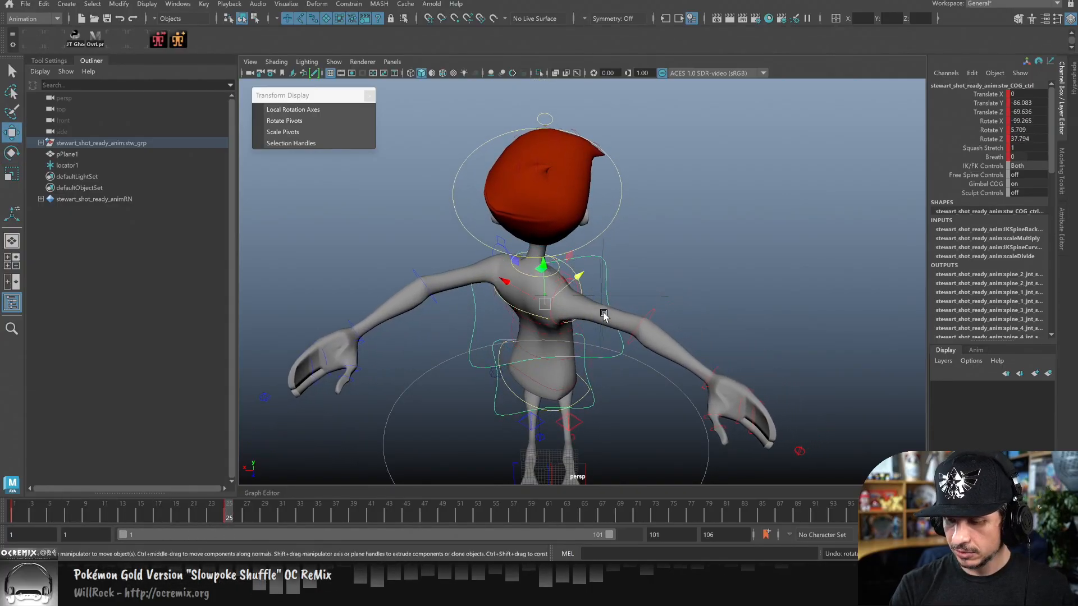
{"action": "left_click", "coordinate": [565, 302]}
{"action": "left_click", "coordinate": [523, 303]}
{"action": "left_click_drag", "start_coordinate": [486, 306], "coordinate": [540, 317]}
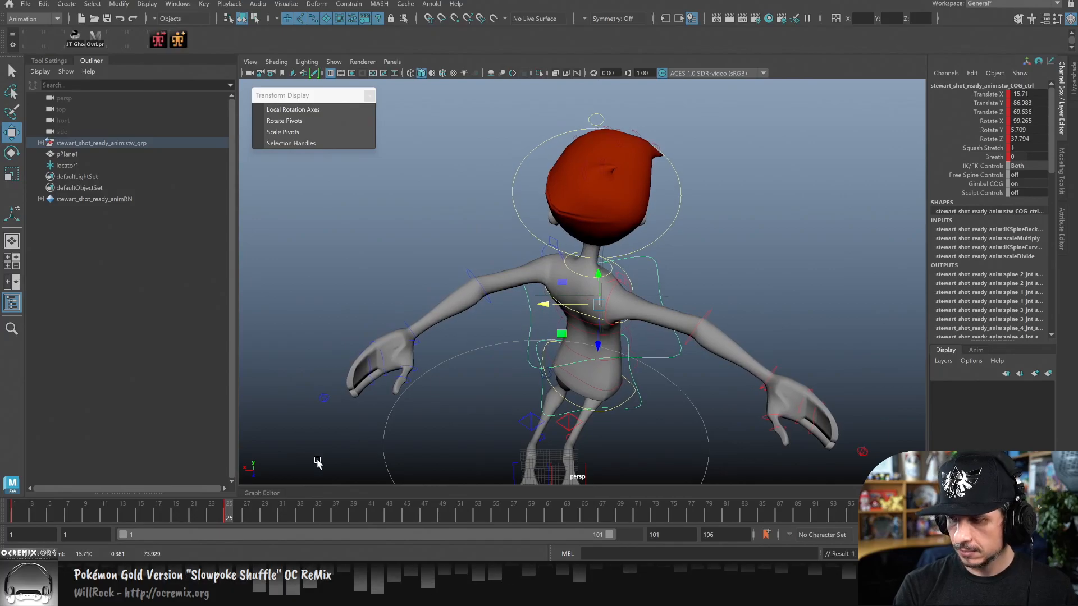
{"action": "left_click_drag", "start_coordinate": [160, 512], "coordinate": [214, 508]}
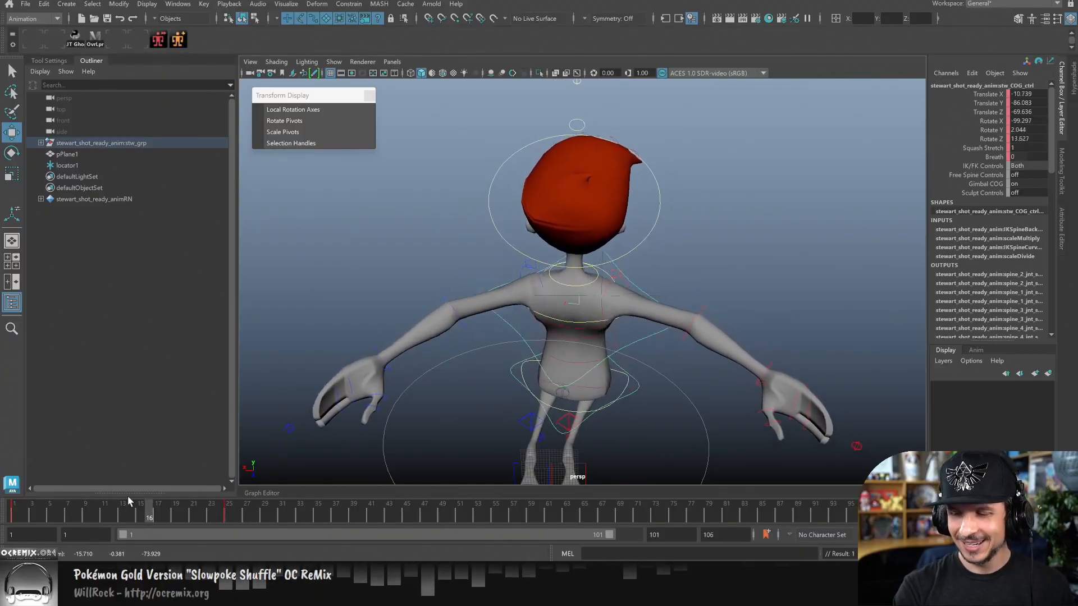
At frame 13, lower the main COG control to about -86.7 in Translate Y and scrub through the roll.
{"action": "left_click_drag", "start_coordinate": [28, 478], "coordinate": [122, 478]}
{"action": "left_click_drag", "start_coordinate": [611, 360], "coordinate": [675, 377], "text": "alt"}
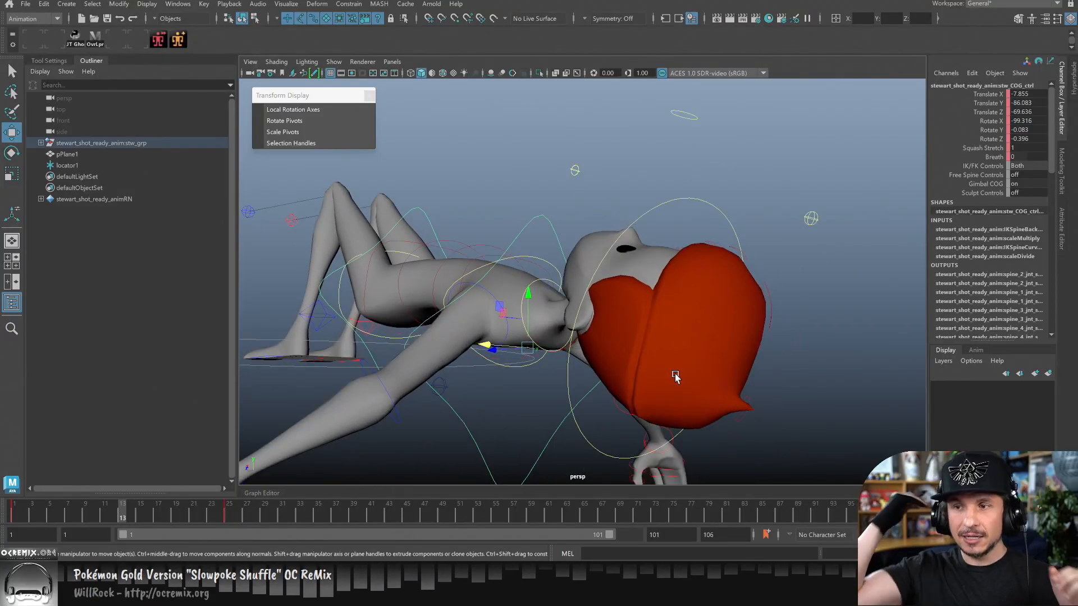
{"action": "left_click_drag", "start_coordinate": [528, 296], "coordinate": [528, 303]}
{"action": "left_click_drag", "start_coordinate": [8, 512], "coordinate": [81, 504]}
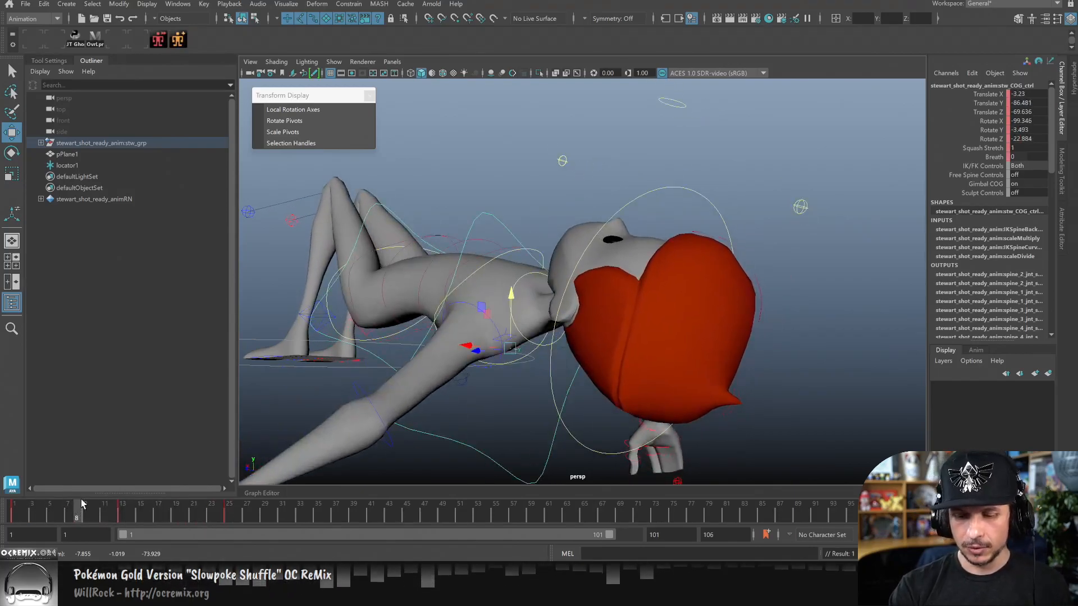
At frame 1, open the Graph Editor and isolate the main COG control's Rotate X curve.
{"action": "left_click_drag", "start_coordinate": [461, 342], "coordinate": [568, 370], "text": "alt"}
{"action": "left_click_drag", "start_coordinate": [662, 359], "coordinate": [626, 311], "text": "alt"}
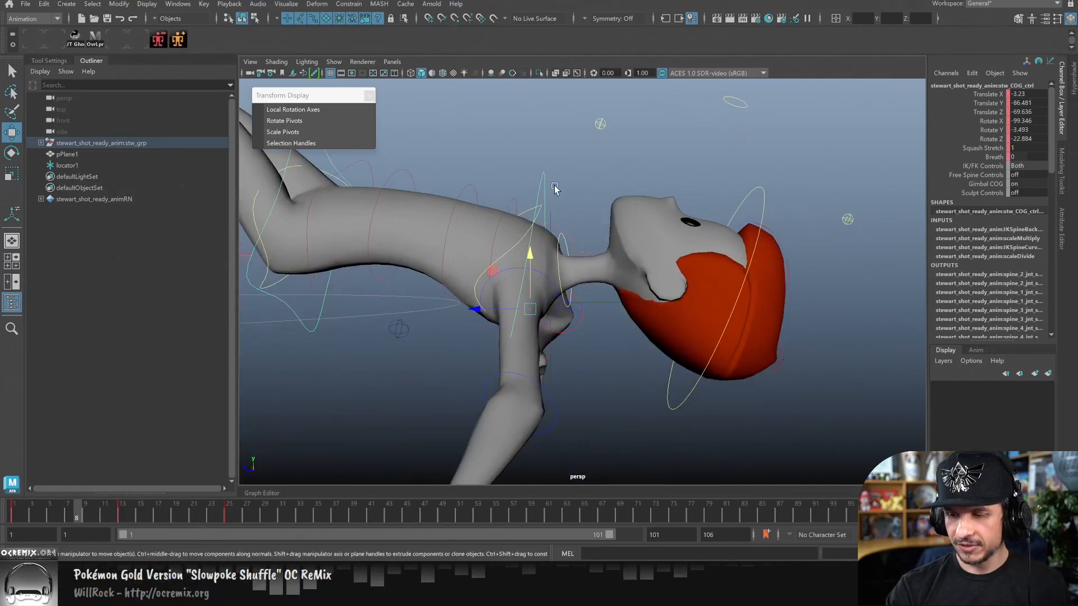
{"action": "middle_click_drag", "start_coordinate": [626, 307], "coordinate": [650, 291], "text": "alt"}
{"action": "left_click_drag", "start_coordinate": [650, 291], "coordinate": [635, 303], "text": "alt"}
{"action": "left_click_drag", "start_coordinate": [26, 512], "coordinate": [15, 512]}
{"action": "right_click_drag", "start_coordinate": [635, 314], "coordinate": [565, 319], "text": "alt"}
{"action": "key", "text": "e"}
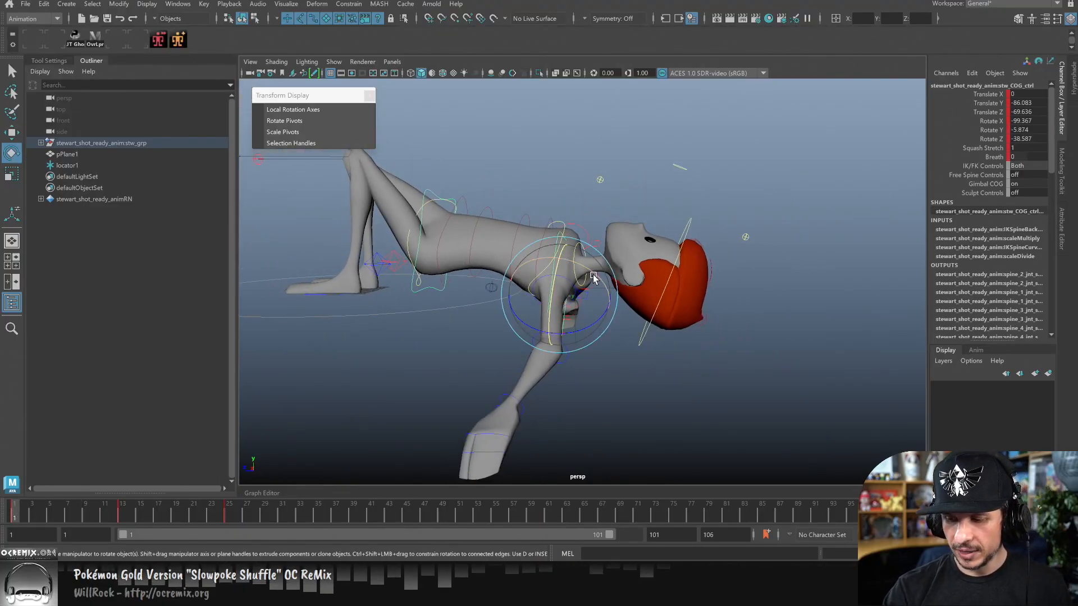
{"action": "left_click", "coordinate": [266, 492]}
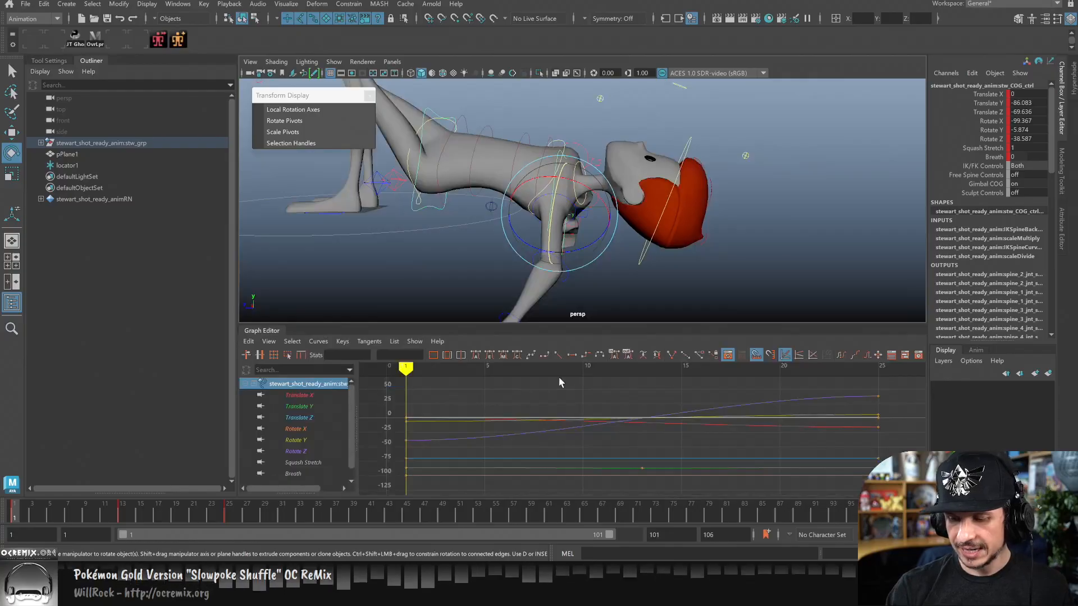
{"action": "left_click", "coordinate": [315, 427]}
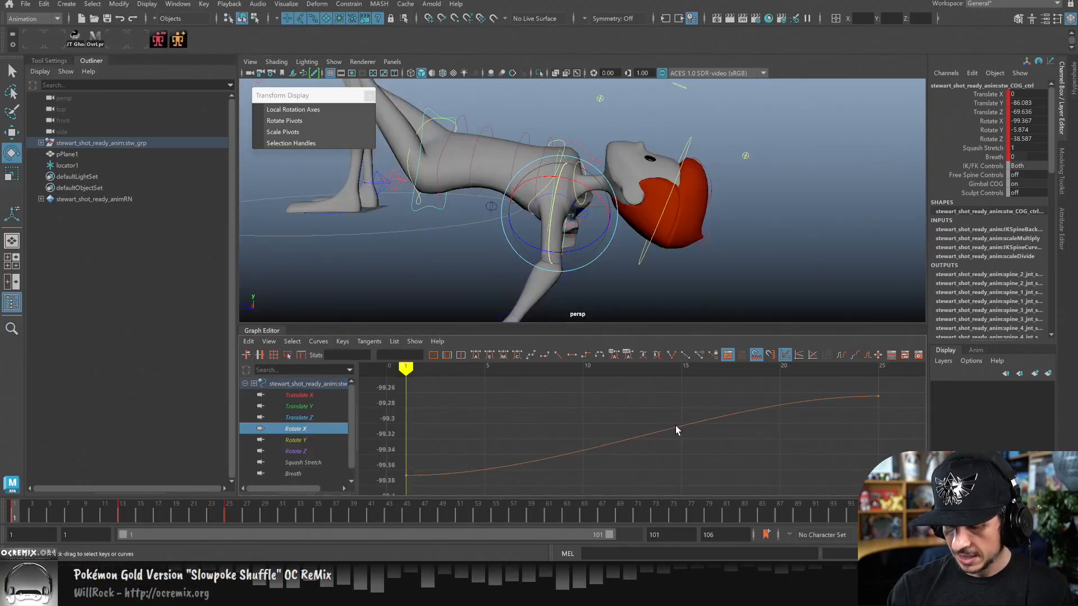
Select all keys of the Rotate X curve and shift them down together to about -112.6.
{"action": "right_click_drag", "start_coordinate": [764, 413], "coordinate": [648, 422], "text": "alt"}
{"action": "left_click_drag", "start_coordinate": [647, 423], "coordinate": [668, 466]}
{"action": "middle_click_drag", "start_coordinate": [667, 466], "coordinate": [745, 435], "text": "shift"}
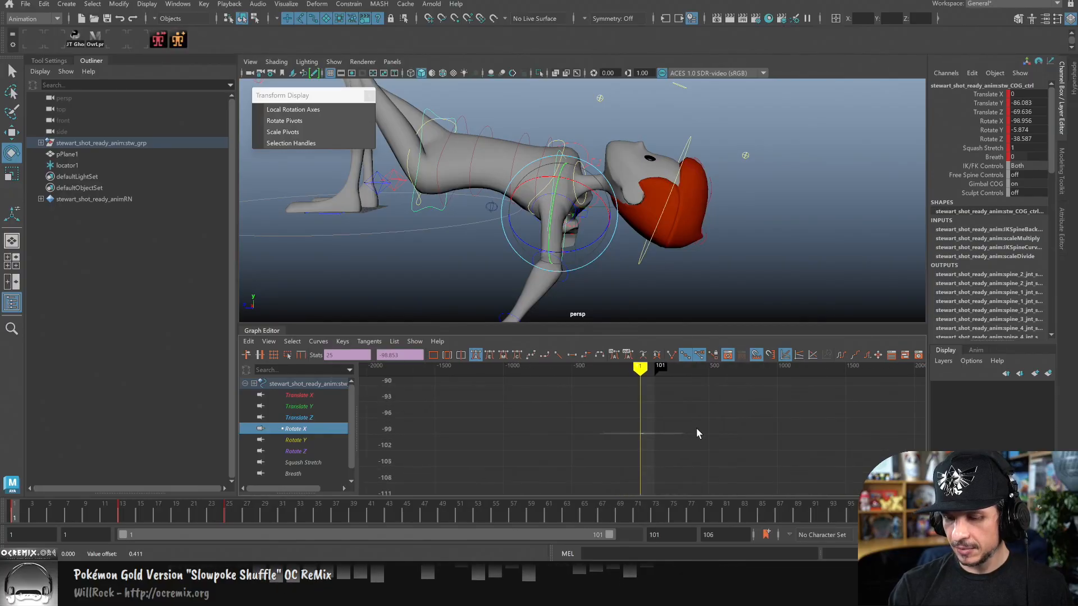
{"action": "key", "text": "f"}
{"action": "right_click_drag", "start_coordinate": [819, 428], "coordinate": [780, 446], "text": "alt"}
{"action": "middle_click_drag", "start_coordinate": [705, 464], "coordinate": [705, 470], "text": "shift"}
At frame 13, rotate the main COG control further back in X so the hips sink during the roll.
{"action": "left_click_drag", "start_coordinate": [31, 518], "coordinate": [107, 518]}
{"action": "left_click_drag", "start_coordinate": [598, 181], "coordinate": [605, 181]}
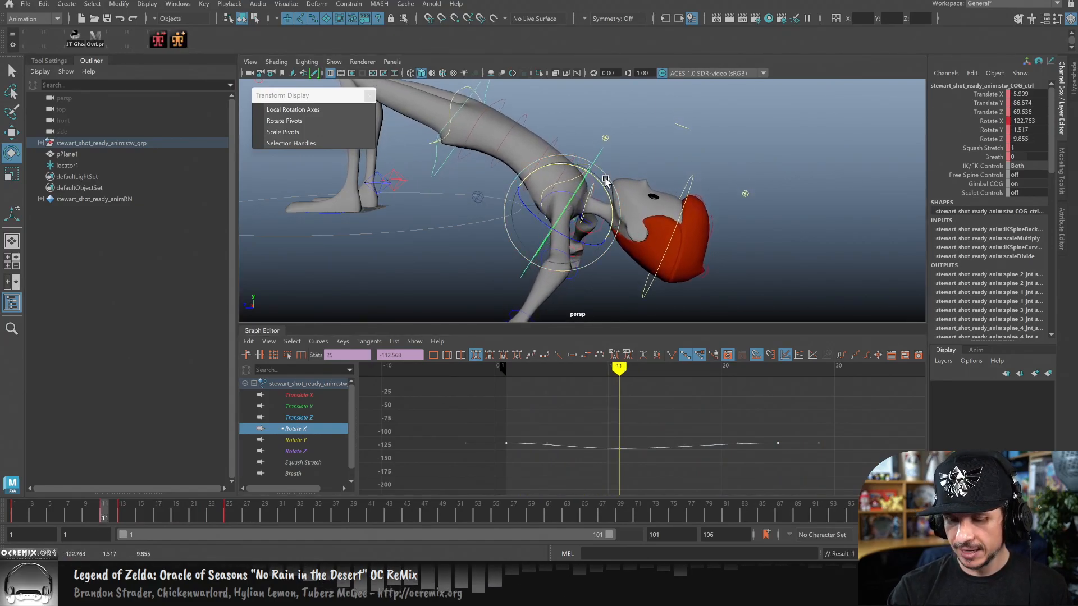
{"action": "left_click", "coordinate": [122, 515]}
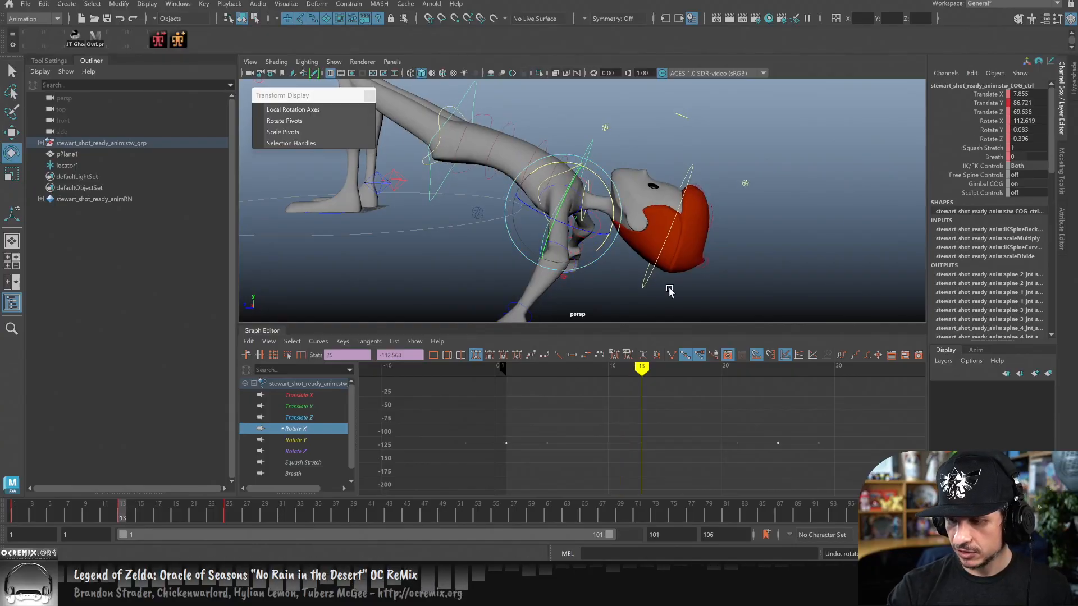
{"action": "left_click_drag", "start_coordinate": [608, 191], "coordinate": [615, 211]}
At frame 25, rotate the main COG control to about -98.7 in X and scrub through the roll.
{"action": "left_click", "coordinate": [229, 513]}
{"action": "left_click_drag", "start_coordinate": [16, 515], "coordinate": [41, 516]}
{"action": "left_click_drag", "start_coordinate": [712, 233], "coordinate": [674, 264], "text": "alt"}
{"action": "left_click_drag", "start_coordinate": [133, 506], "coordinate": [185, 511]}
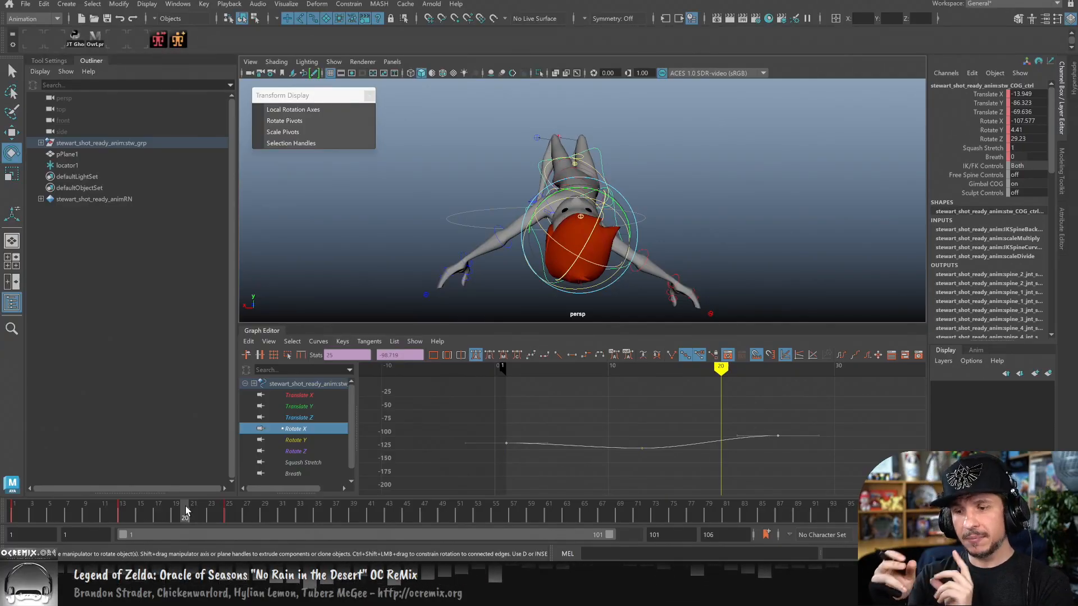
Key the main COG control at frame 26 with its existing pose.
{"action": "left_click", "coordinate": [234, 516]}
{"action": "left_click_drag", "start_coordinate": [597, 281], "coordinate": [646, 296], "text": "alt"}
{"action": "left_click", "coordinate": [236, 509]}
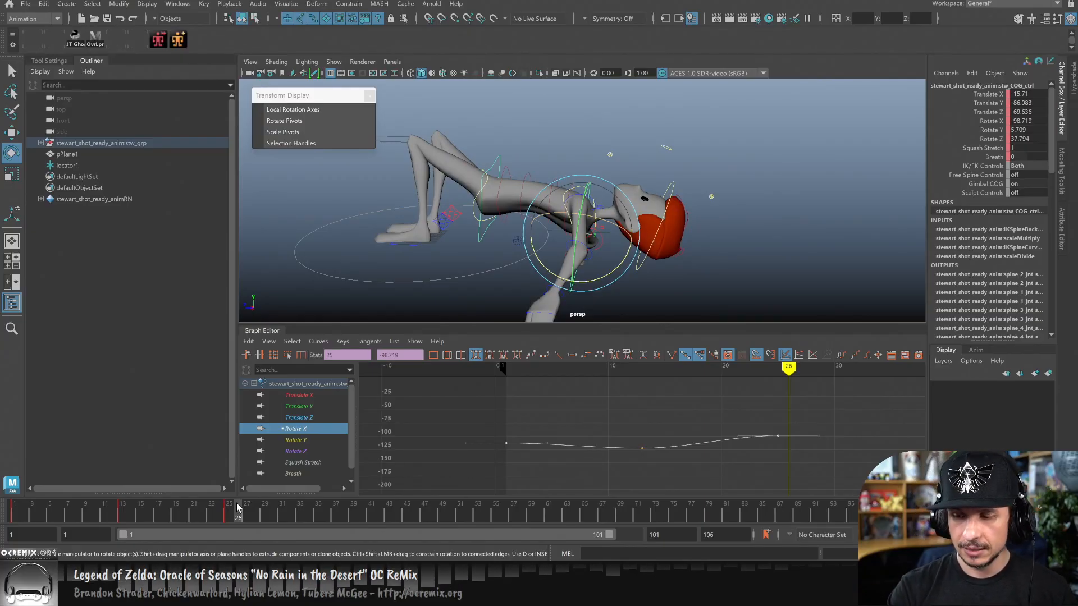
{"action": "key", "text": "s"}
{"action": "right_click_drag", "start_coordinate": [594, 255], "coordinate": [743, 230], "text": "alt"}
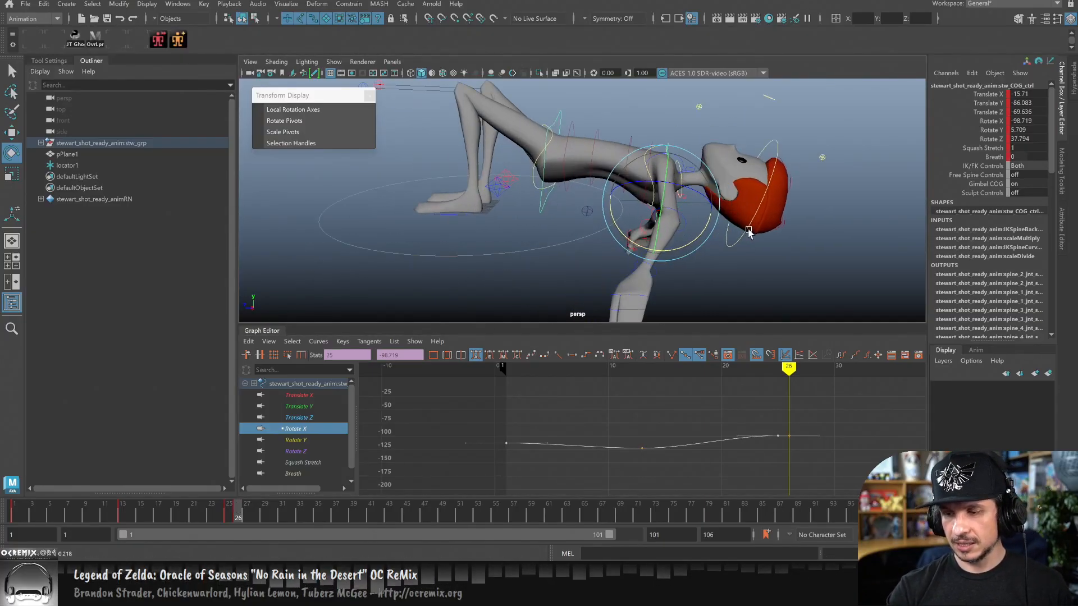
{"action": "middle_click_drag", "start_coordinate": [744, 230], "coordinate": [696, 263], "text": "alt"}
{"action": "left_click_drag", "start_coordinate": [696, 265], "coordinate": [719, 270], "text": "alt"}
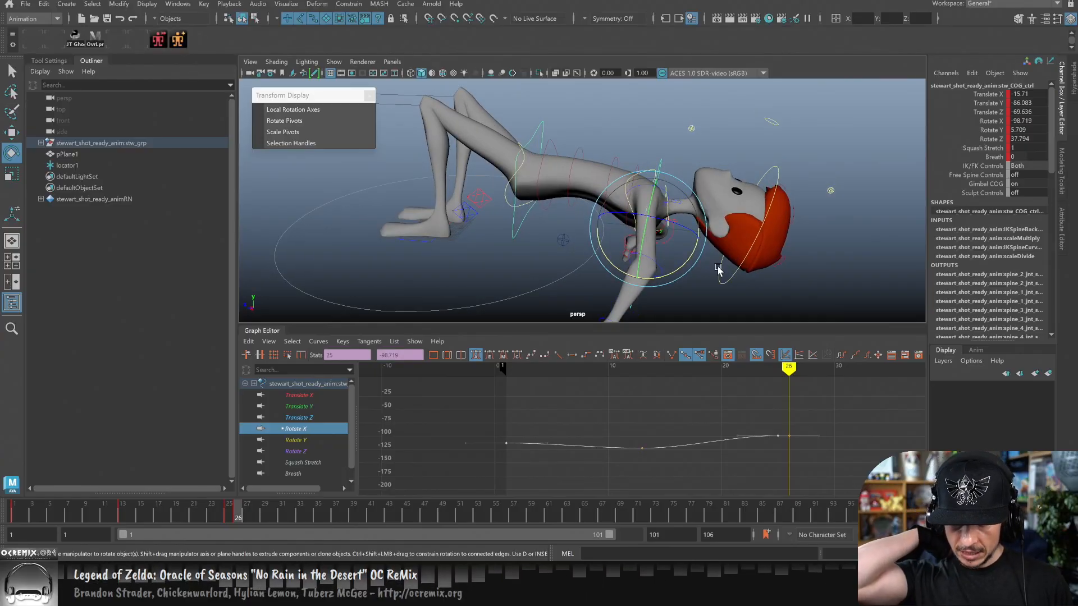
Select the gimbal COG control at the hips and key it at frame 26.
{"action": "left_click", "coordinate": [534, 164]}
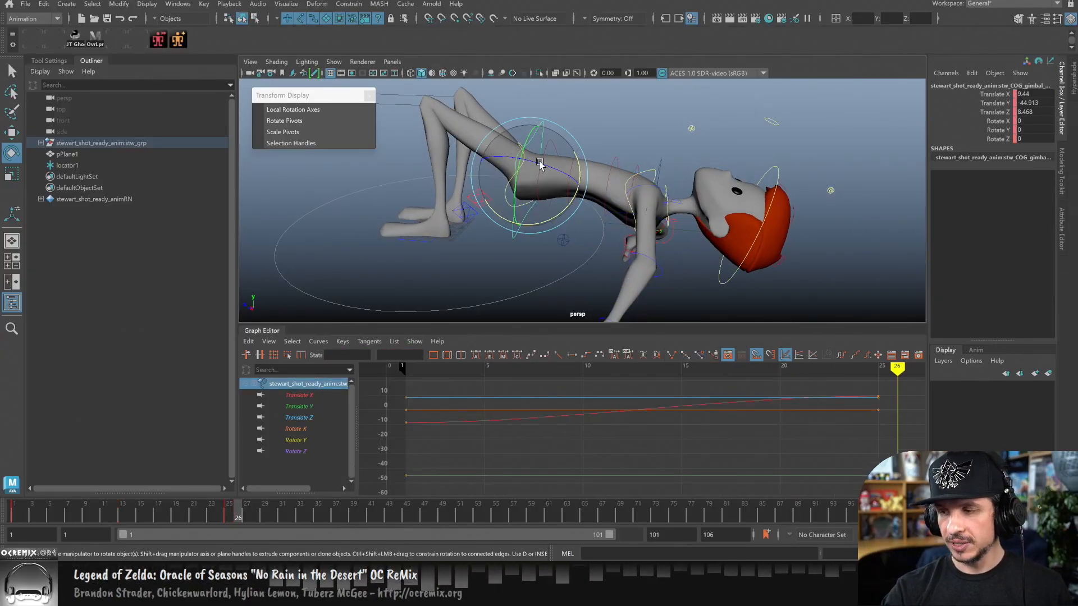
{"action": "left_click_drag", "start_coordinate": [1027, 94], "coordinate": [1027, 103]}
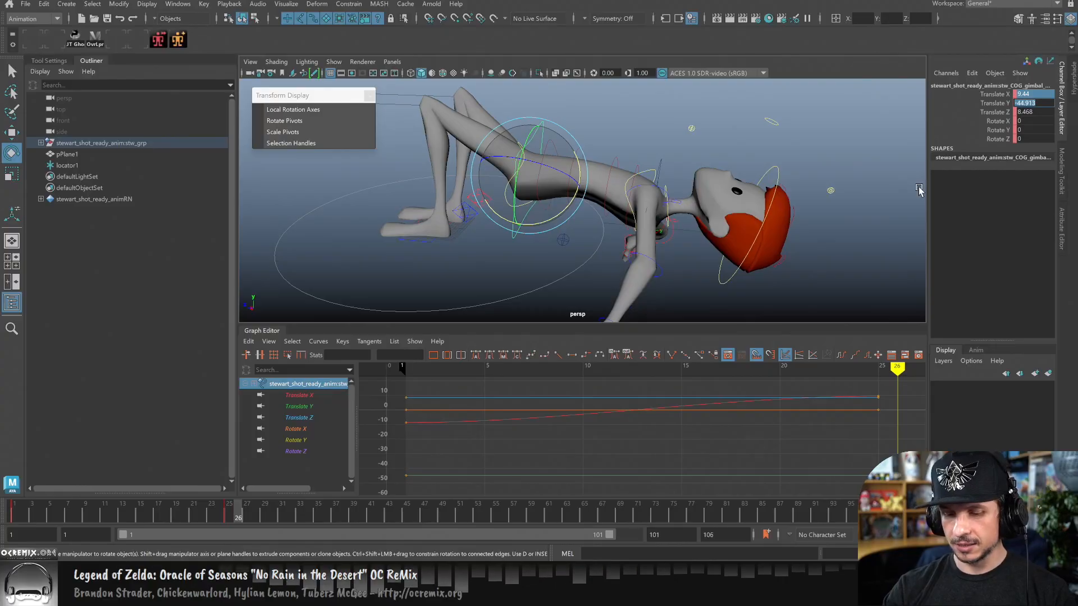
{"action": "left_click", "coordinate": [557, 106]}
{"action": "left_click", "coordinate": [542, 121]}
{"action": "key", "text": "s"}
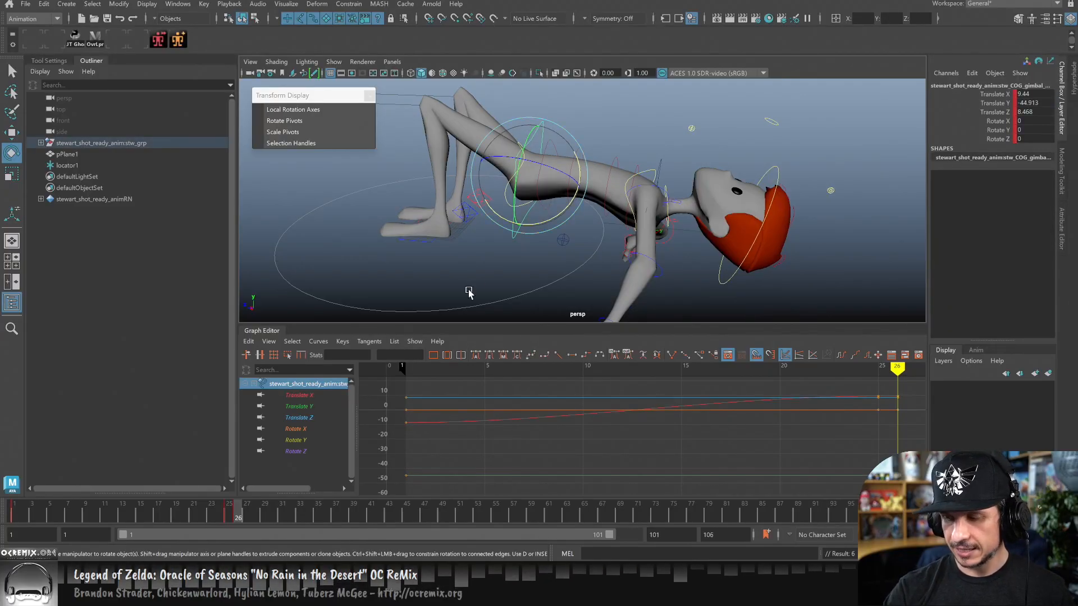
Try setting the gimbal COG control's Translate X, Y and Z to 0 at frame 26 and undo it.
{"action": "left_click_drag", "start_coordinate": [1039, 93], "coordinate": [1040, 105]}
{"action": "key", "text": "Return"}
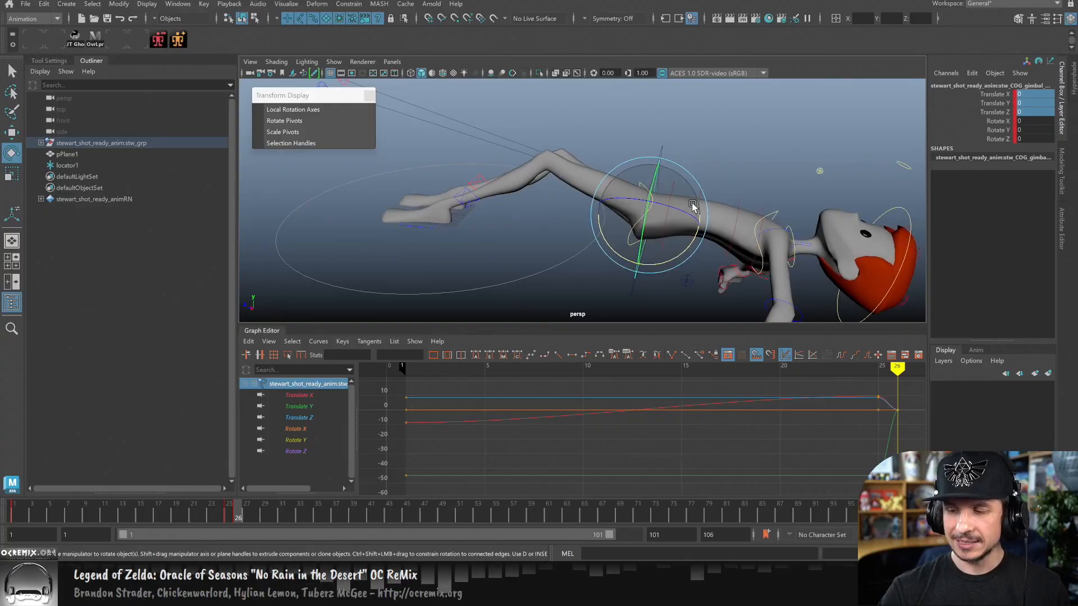
{"action": "key", "text": "ctrl+z"}
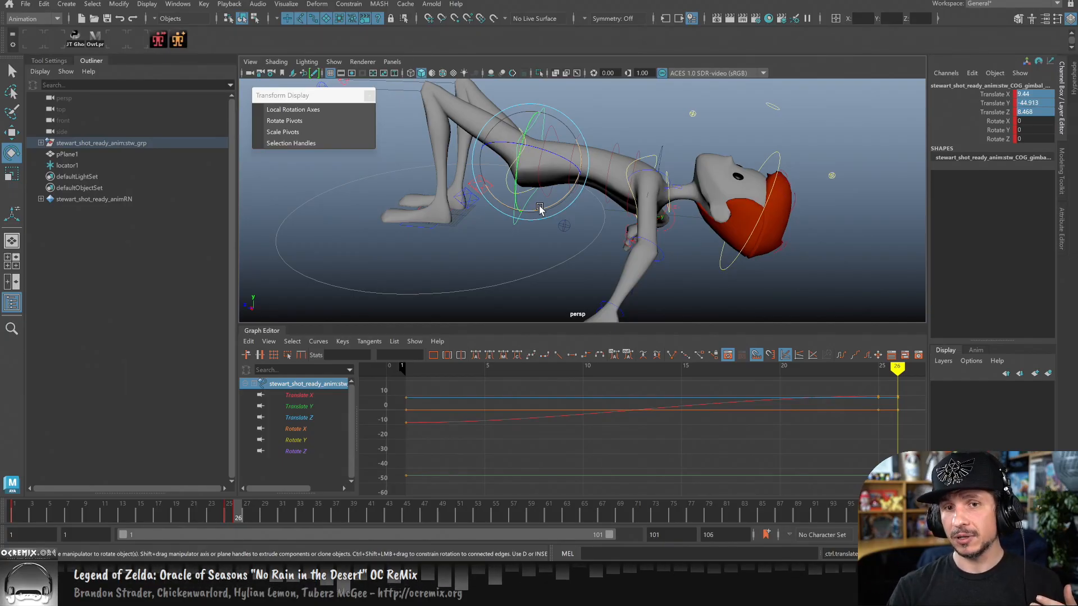
Select the main COG control followed by the gimbal COG control and apply Match All Transforms at frame 26.
{"action": "left_click", "coordinate": [668, 144]}
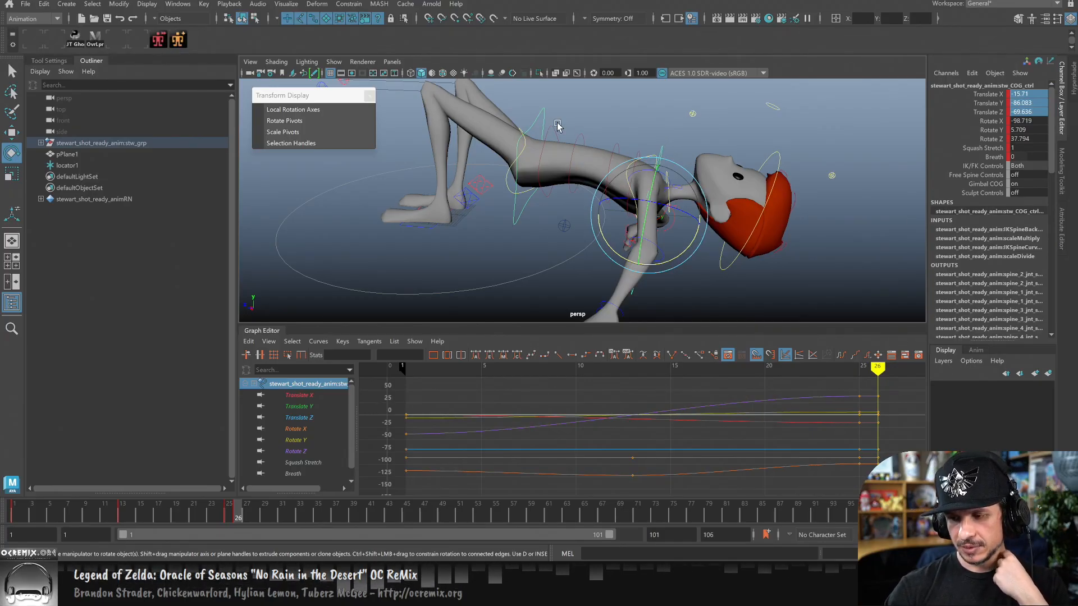
{"action": "left_click", "coordinate": [546, 108]}
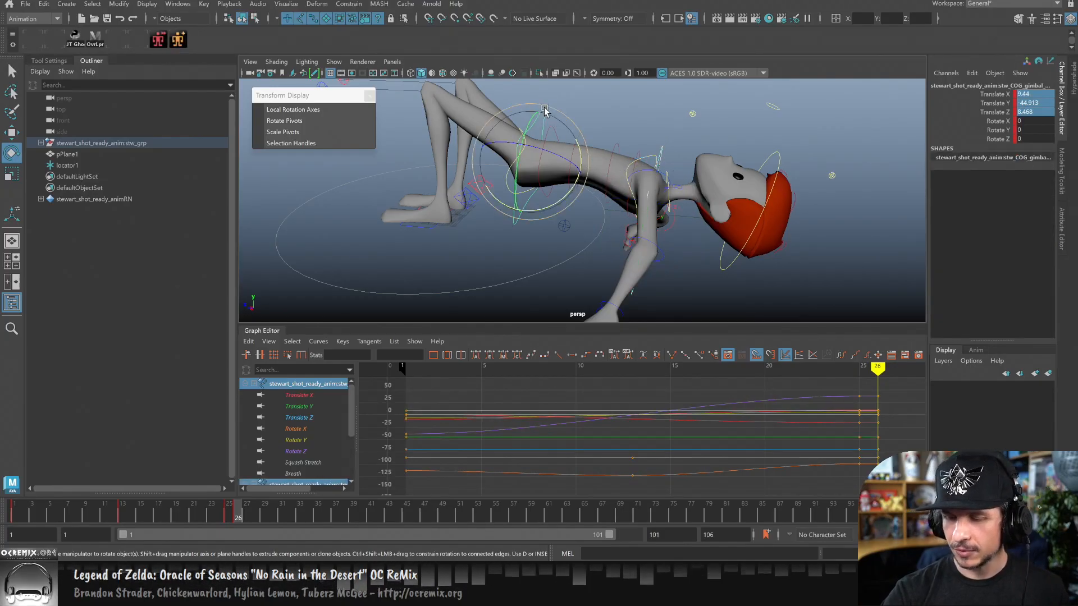
{"action": "left_click", "coordinate": [659, 149]}
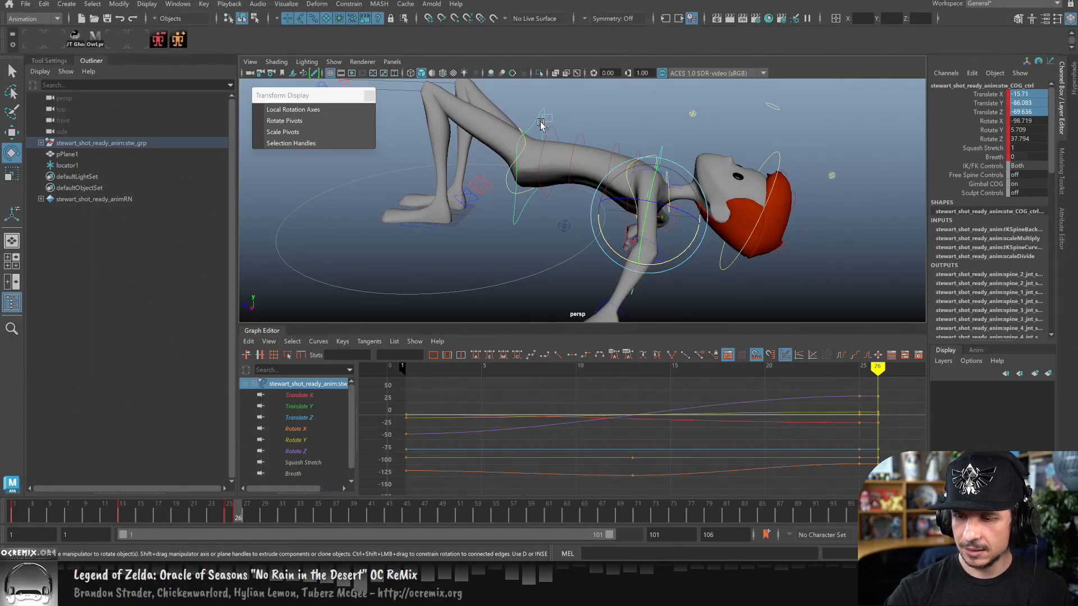
{"action": "left_click", "coordinate": [543, 121]}
{"action": "left_click", "coordinate": [79, 5]}
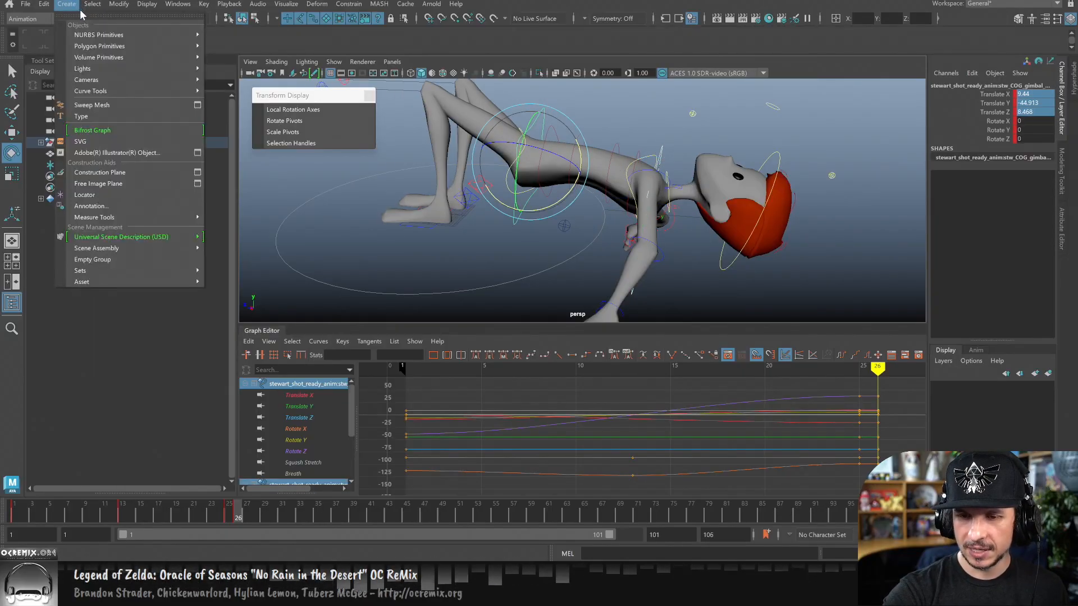
{"action": "mouse_move", "coordinate": [169, 68]}
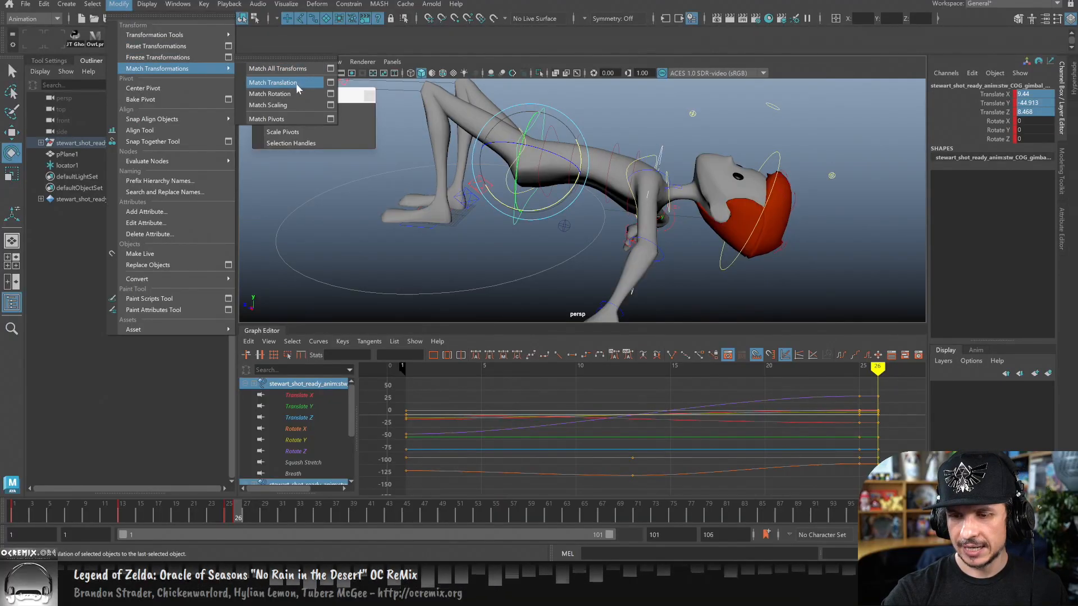
{"action": "left_click", "coordinate": [300, 69]}
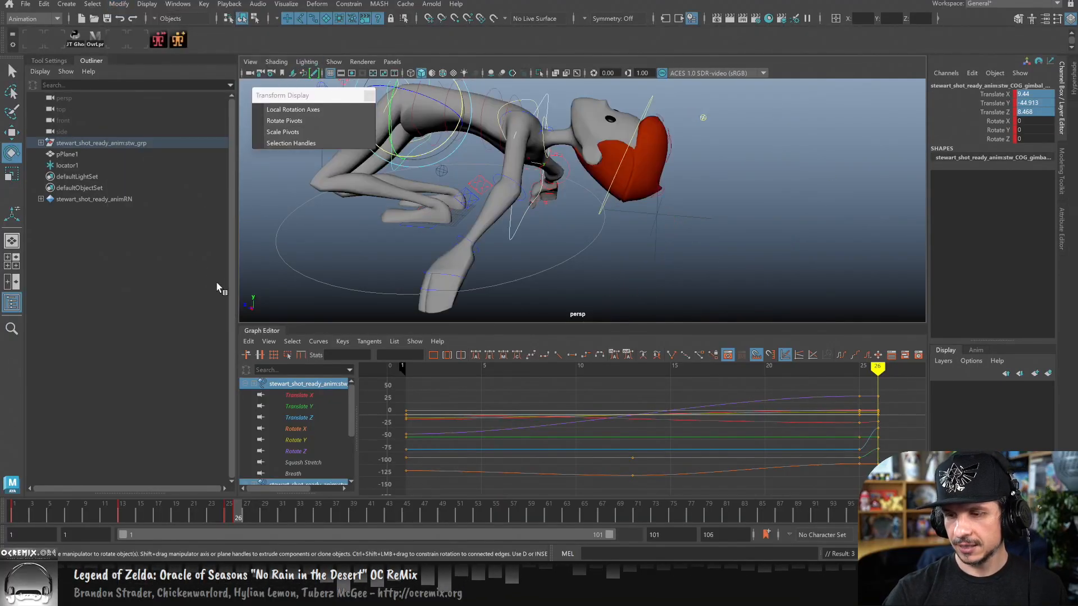
Toggle the transform match with undo and redo to compare both poses, ending with the match undone.
{"action": "middle_click_drag", "start_coordinate": [633, 224], "coordinate": [657, 249], "text": "alt"}
{"action": "key", "text": "ctrl+z"}
{"action": "key", "text": "shift+z"}
{"action": "key", "text": "ctrl+z"}
{"action": "key", "text": "shift+z"}
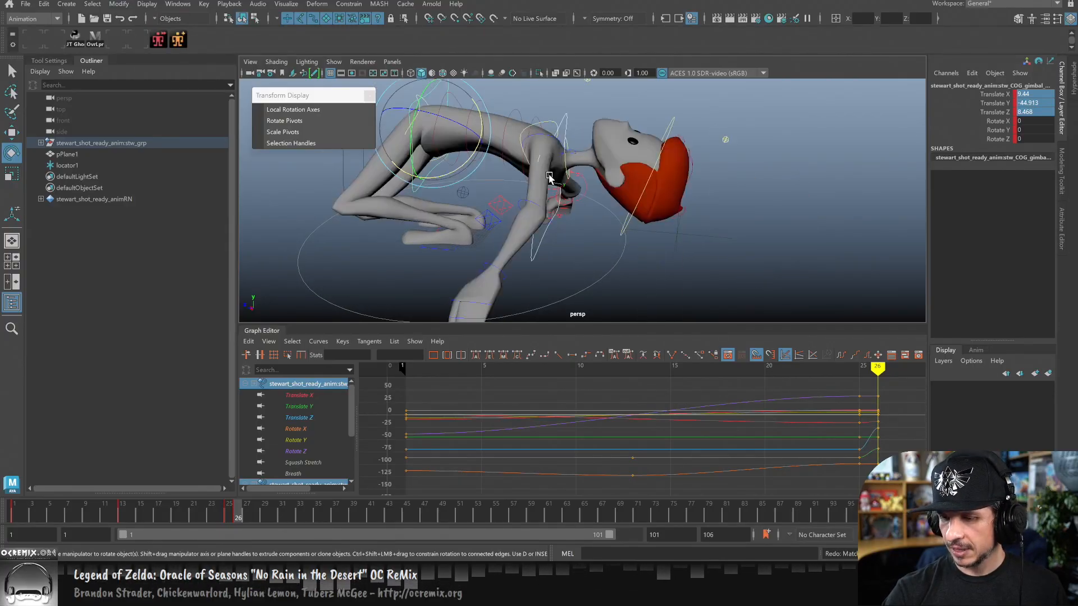
{"action": "key", "text": "ctrl+z"}
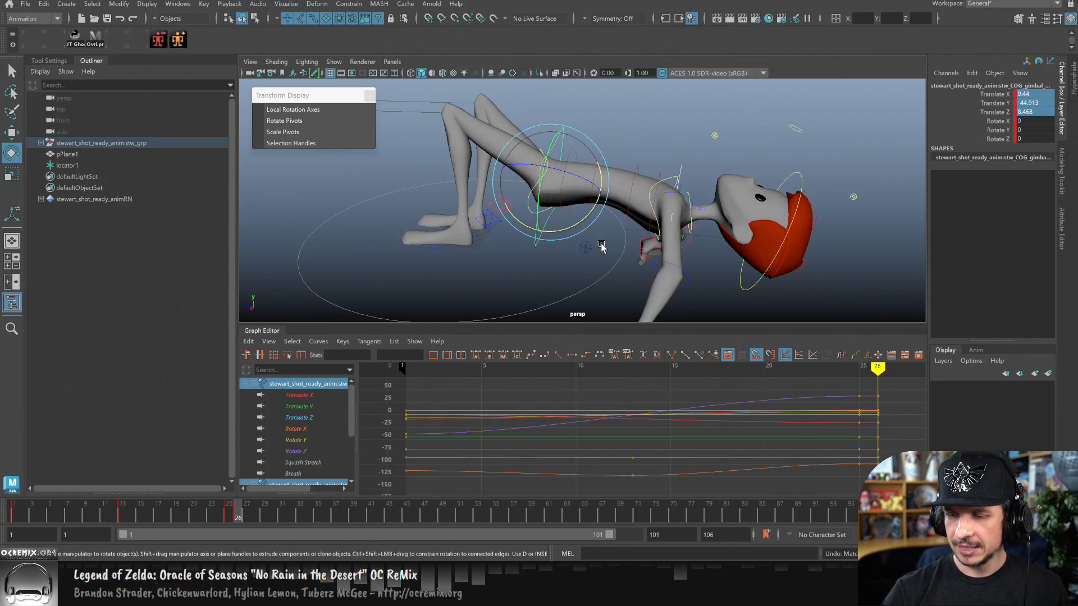
Match all transforms of the main COG control to the gimbal COG control again at frame 26.
{"action": "left_click", "coordinate": [680, 164]}
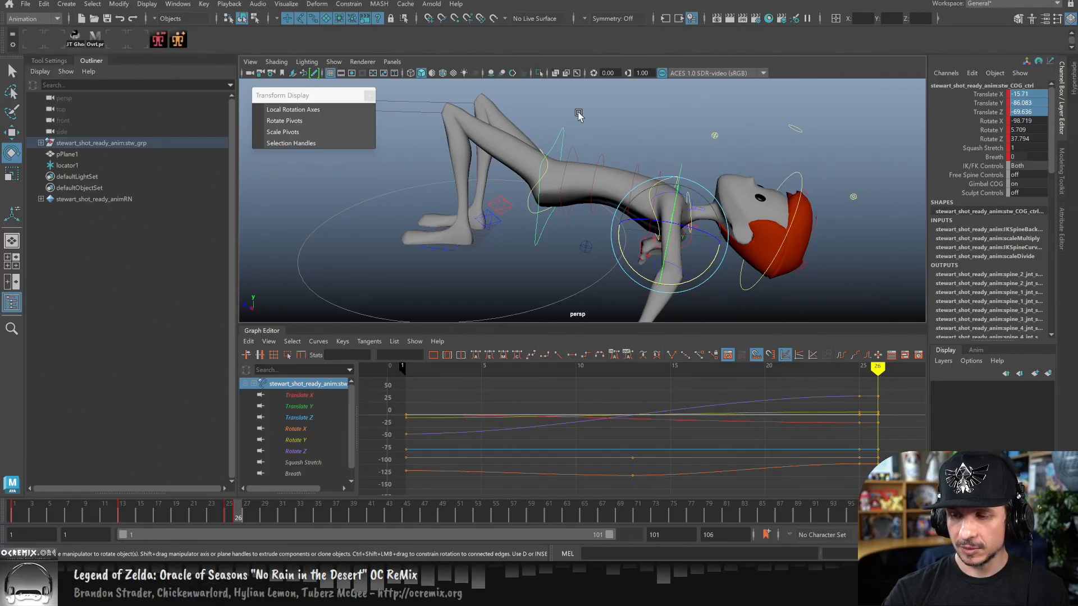
{"action": "left_click", "coordinate": [563, 130]}
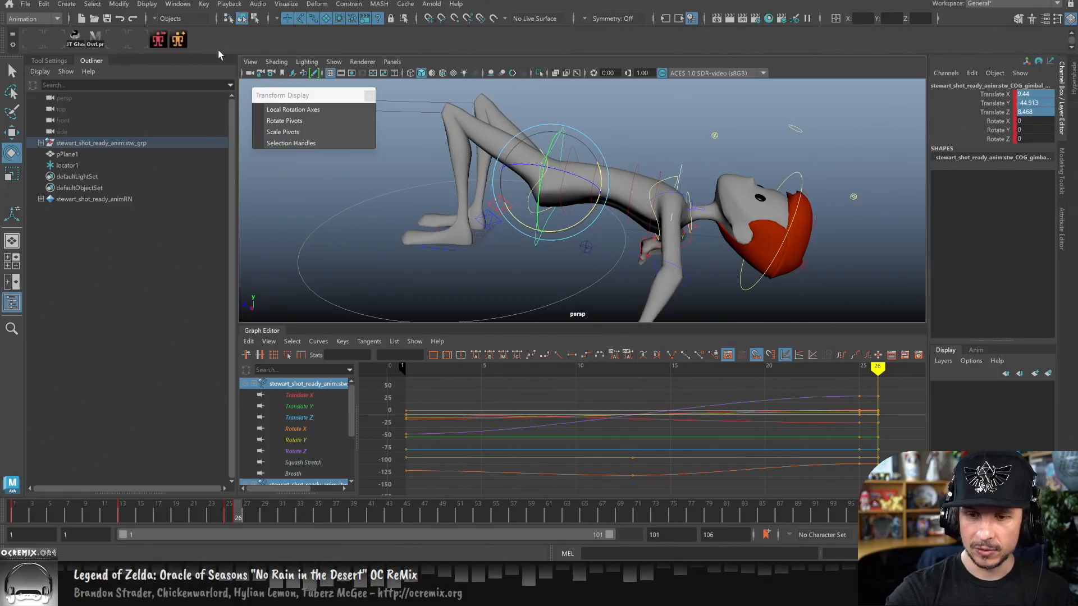
{"action": "left_click", "coordinate": [120, 5]}
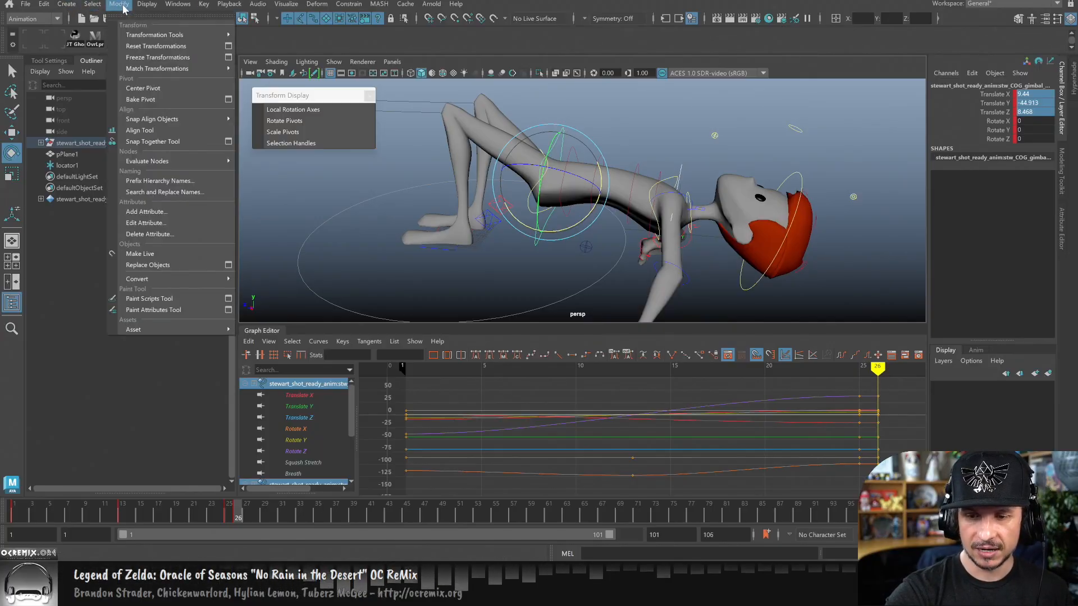
{"action": "mouse_move", "coordinate": [186, 69]}
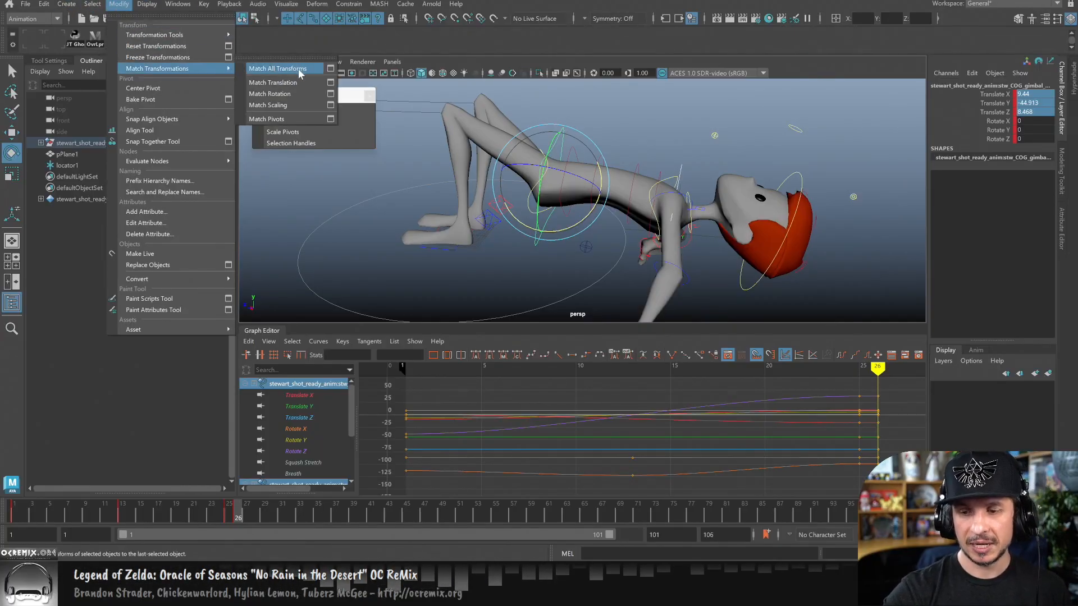
{"action": "left_click", "coordinate": [298, 69]}
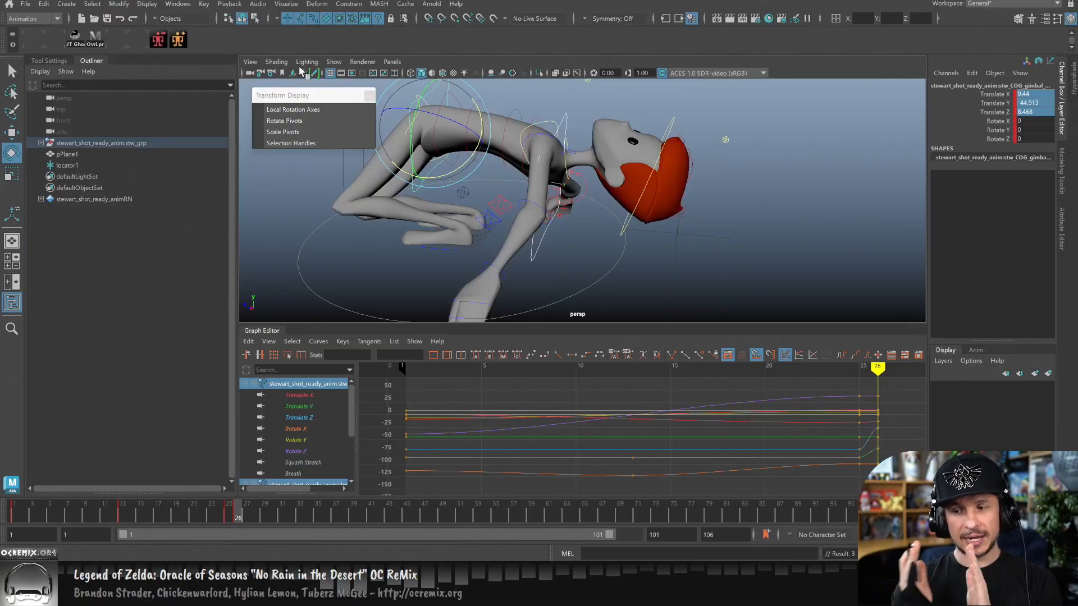
Set the gimbal COG control's Translate X, Y and Z to 0 at frame 26 to restore the body pose.
{"action": "left_click", "coordinate": [535, 255]}
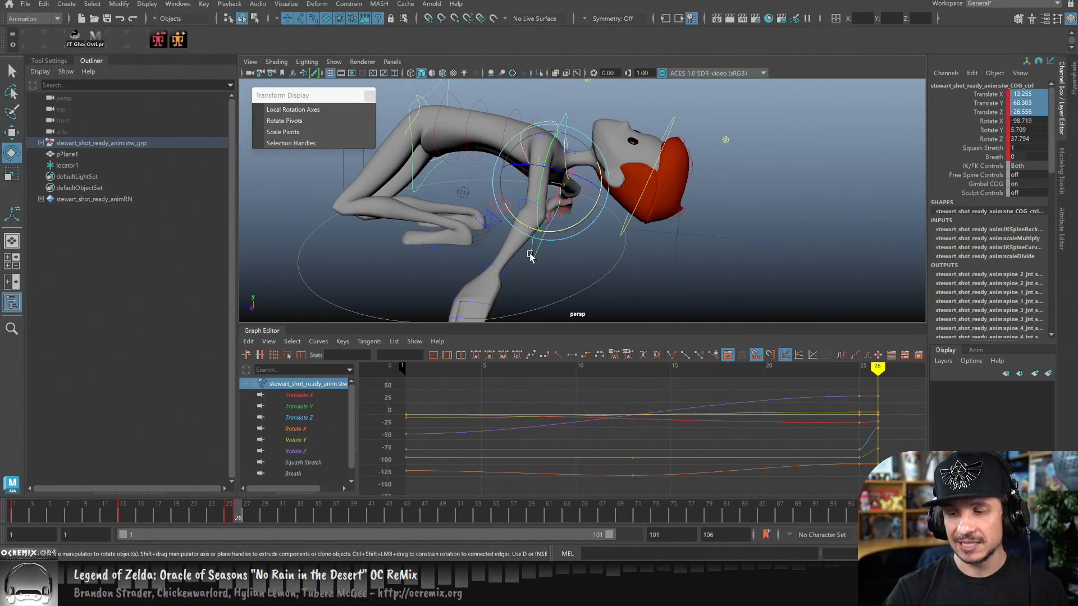
{"action": "left_click", "coordinate": [433, 175]}
{"action": "type", "text": "0"}
{"action": "key", "text": "Return"}
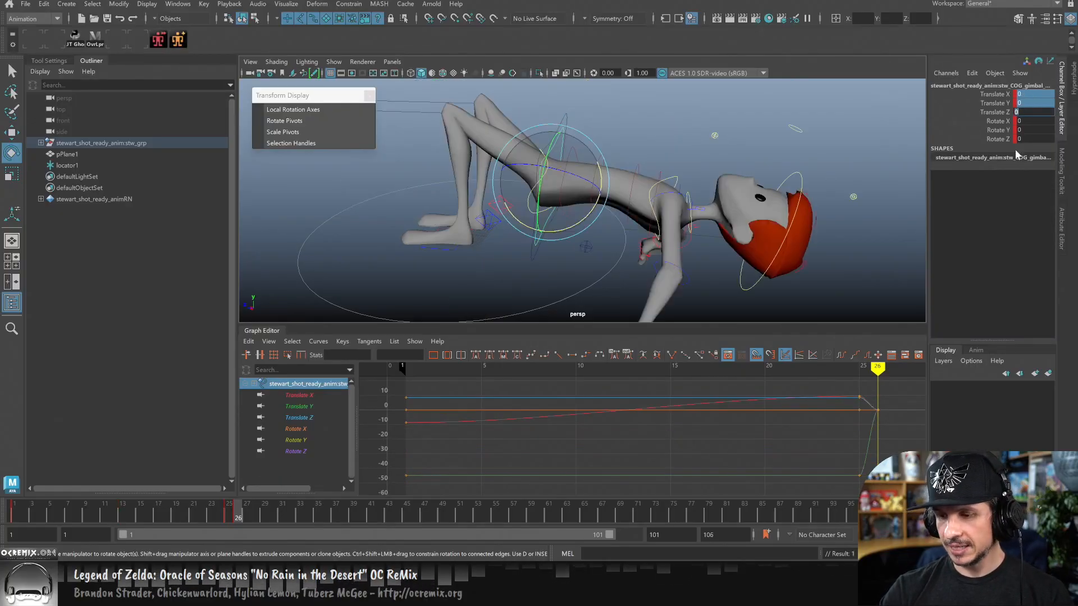
Compare frames 25 and 26 with the main COG control selected to check the pivot switch.
{"action": "mouse_move", "coordinate": [233, 515]}
{"action": "left_mouse_down"}
{"action": "mouse_move", "coordinate": [199, 516]}
{"action": "mouse_move", "coordinate": [233, 516]}
{"action": "left_mouse_up"}
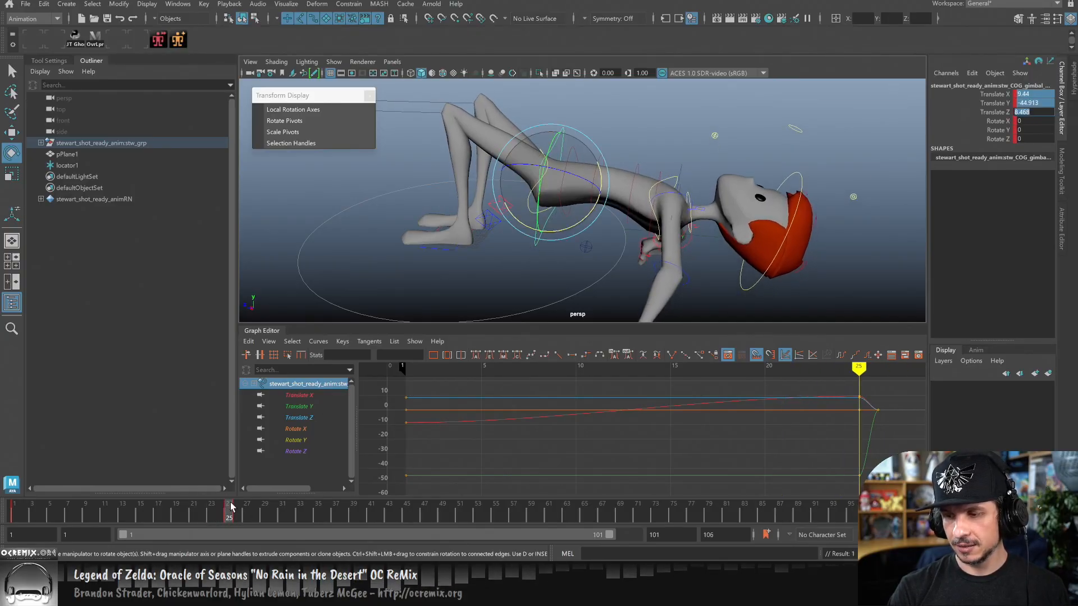
{"action": "left_click", "coordinate": [699, 175]}
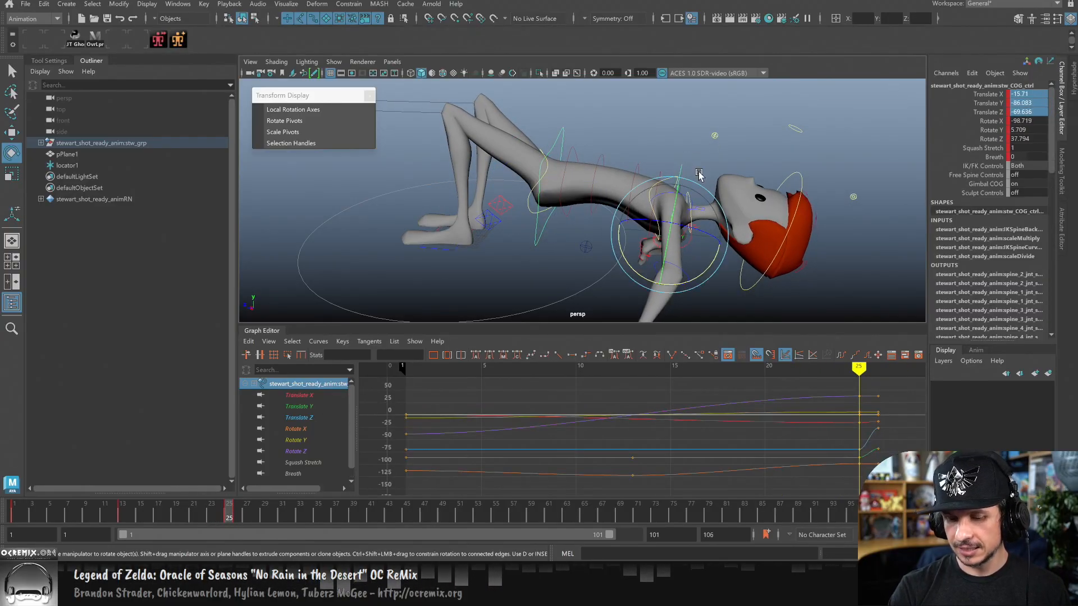
{"action": "left_click_drag", "start_coordinate": [233, 517], "coordinate": [237, 515]}
{"action": "left_click", "coordinate": [230, 514]}
{"action": "left_click", "coordinate": [235, 514]}
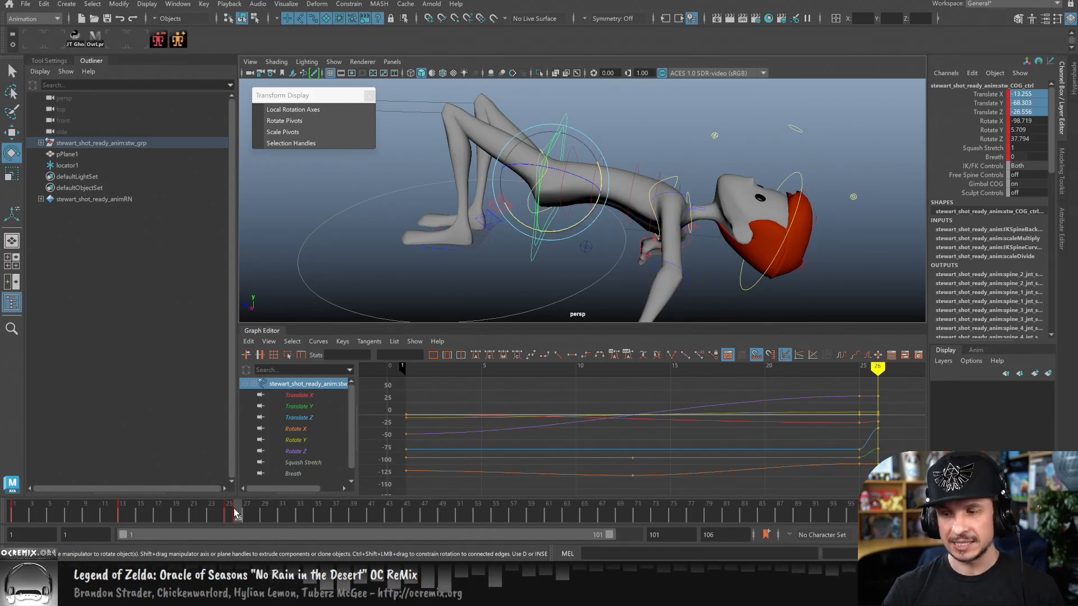
Reposition and slightly rotate the main COG control around its hip pivot at frame 26, and scrub the preceding frames.
{"action": "key", "text": "w"}
{"action": "left_click_drag", "start_coordinate": [598, 210], "coordinate": [633, 159], "text": "alt"}
{"action": "middle_click_drag", "start_coordinate": [556, 145], "coordinate": [561, 143]}
{"action": "key", "text": "e"}
{"action": "left_click_drag", "start_coordinate": [622, 185], "coordinate": [680, 193]}
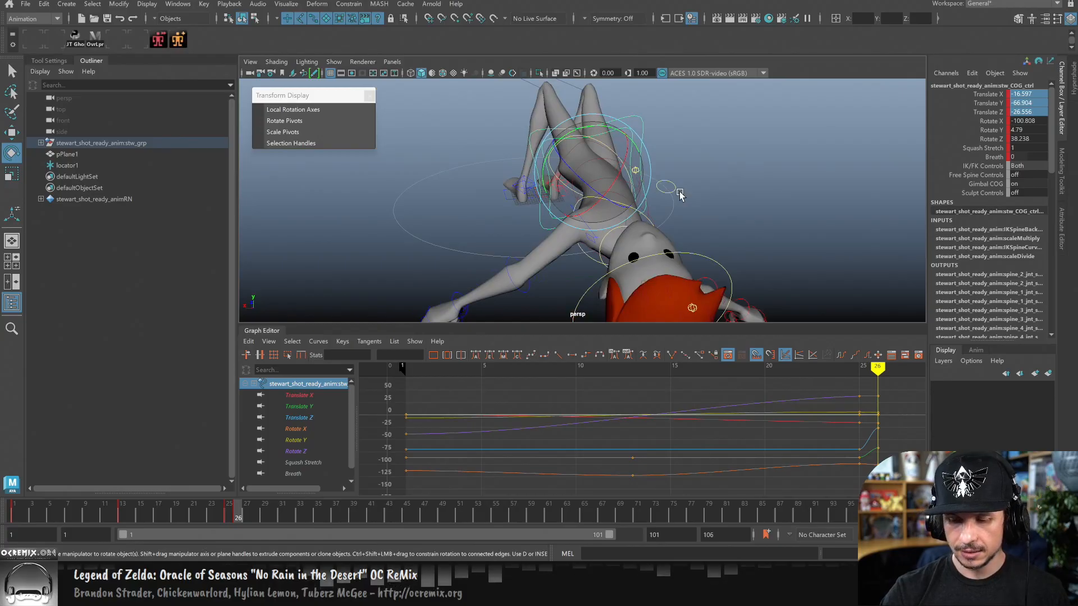
{"action": "left_click", "coordinate": [213, 515]}
{"action": "left_click_drag", "start_coordinate": [213, 515], "coordinate": [238, 516]}
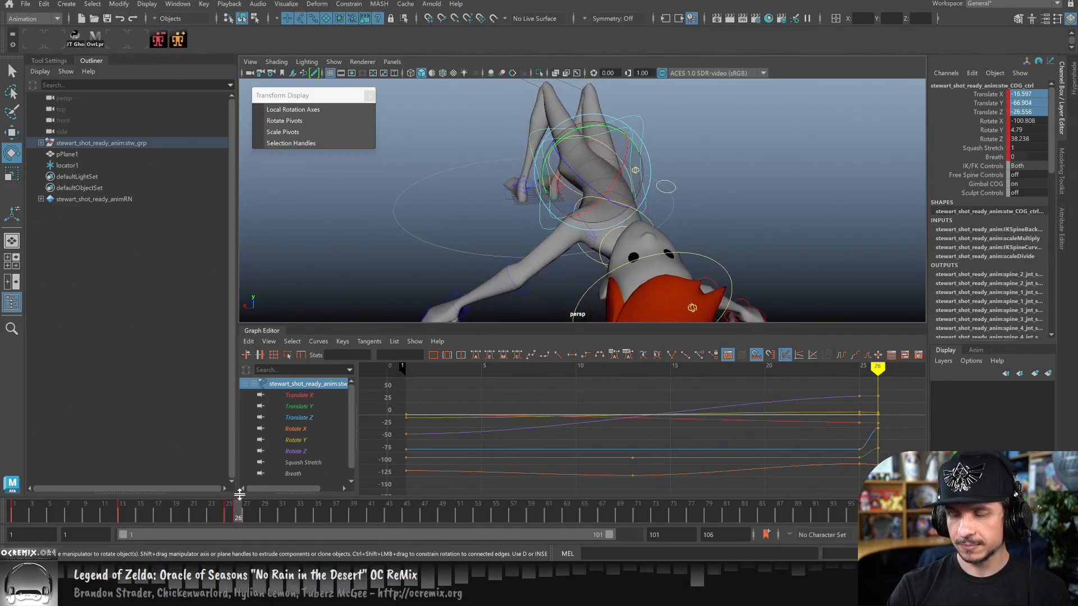
View the whole character from the side and scrub the roll from the start to frame 15.
{"action": "left_click_drag", "start_coordinate": [590, 247], "coordinate": [775, 210], "text": "alt"}
{"action": "right_click_drag", "start_coordinate": [775, 209], "coordinate": [674, 238], "text": "alt"}
{"action": "left_click_drag", "start_coordinate": [675, 238], "coordinate": [686, 224], "text": "alt"}
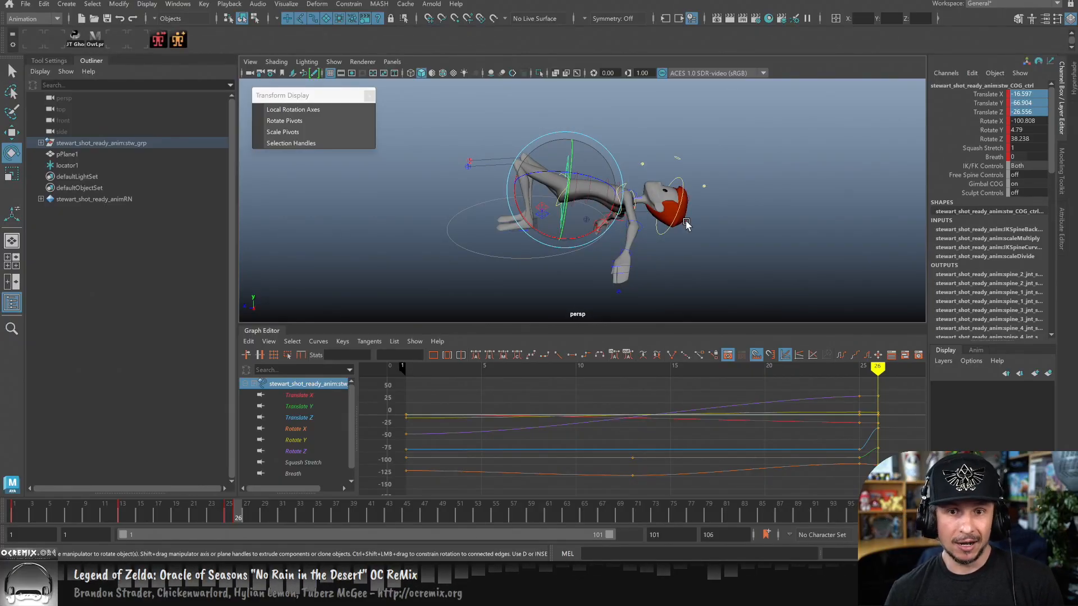
{"action": "left_click", "coordinate": [26, 510]}
{"action": "left_click_drag", "start_coordinate": [25, 509], "coordinate": [138, 512]}
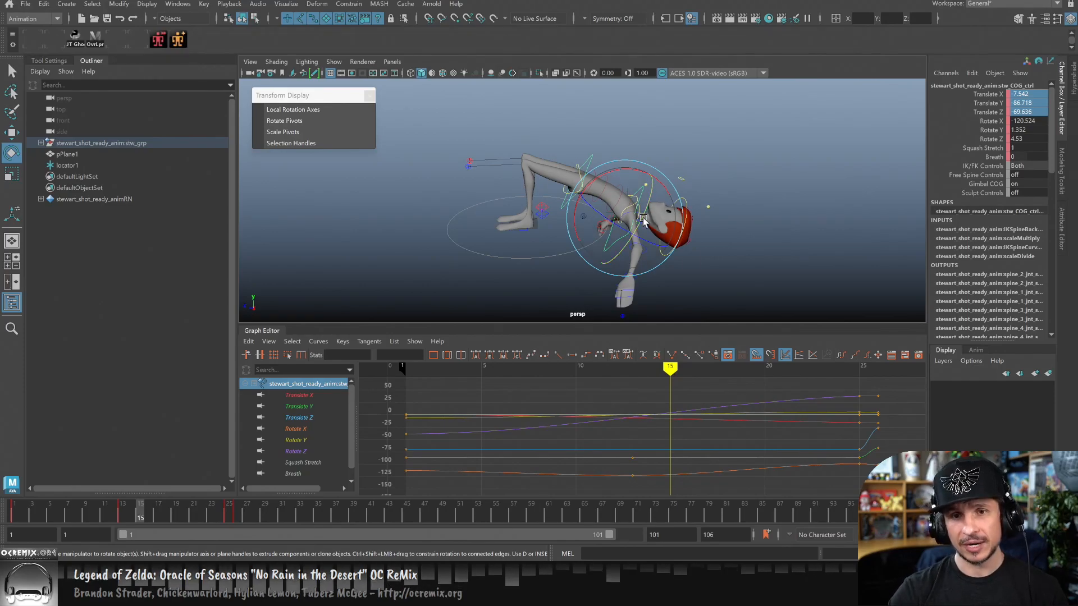
Try rotating the three FK spine controls together about 19.6 degrees in X at frame 15 to raise the chest.
{"action": "key", "text": "w"}
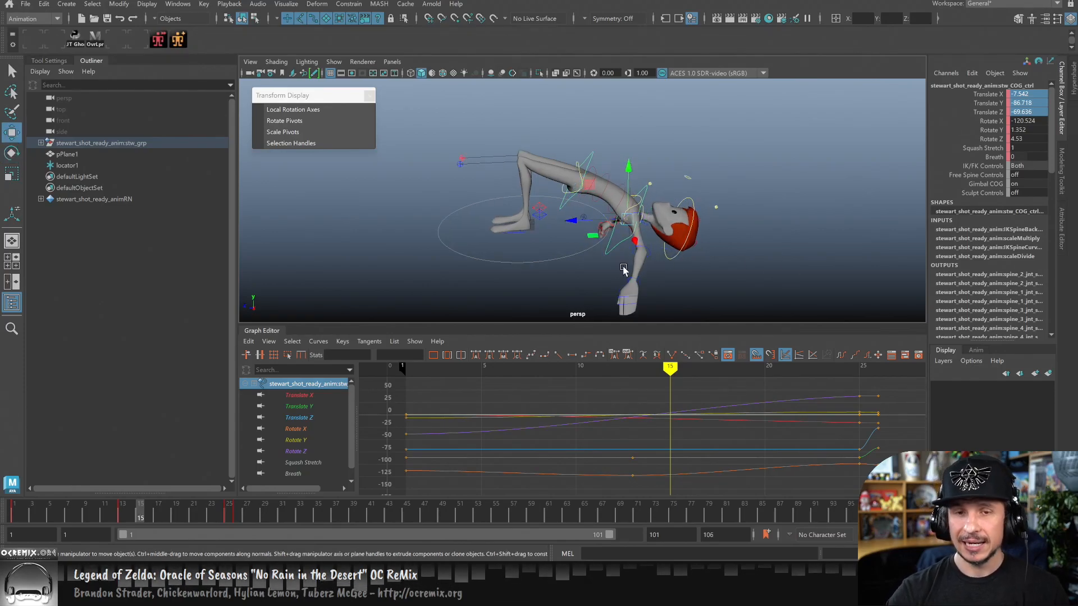
{"action": "scroll", "coordinate": [646, 281], "scroll_direction": "up", "scroll_amount": 6}
{"action": "right_click_drag", "start_coordinate": [658, 287], "coordinate": [691, 257], "text": "alt"}
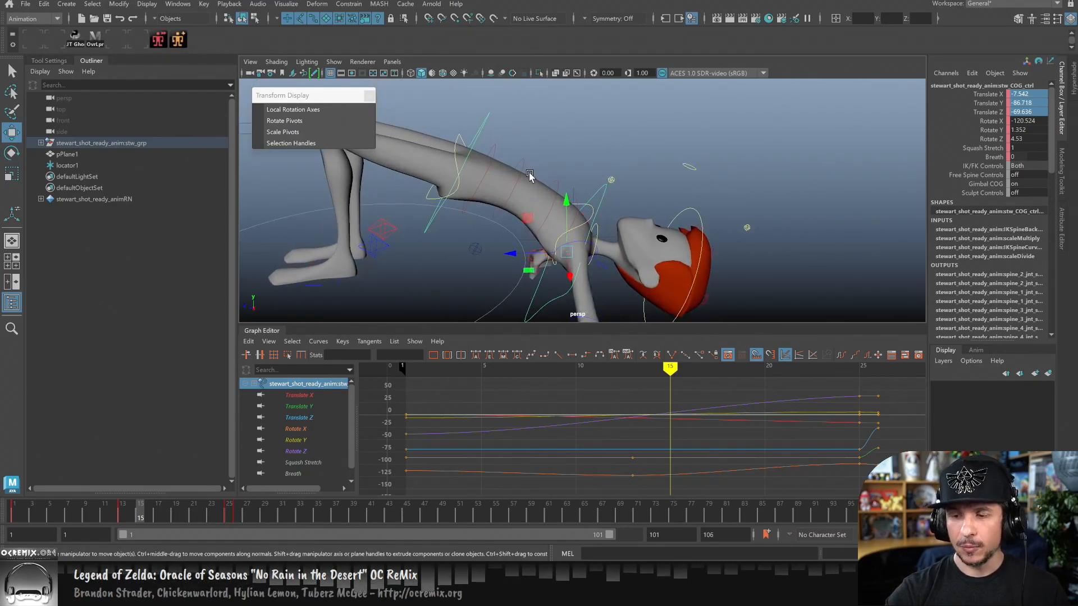
{"action": "left_click", "coordinate": [518, 160]}
{"action": "key", "text": "q"}
{"action": "left_click", "coordinate": [558, 182], "text": "shift"}
{"action": "left_click", "coordinate": [580, 212], "text": "shift"}
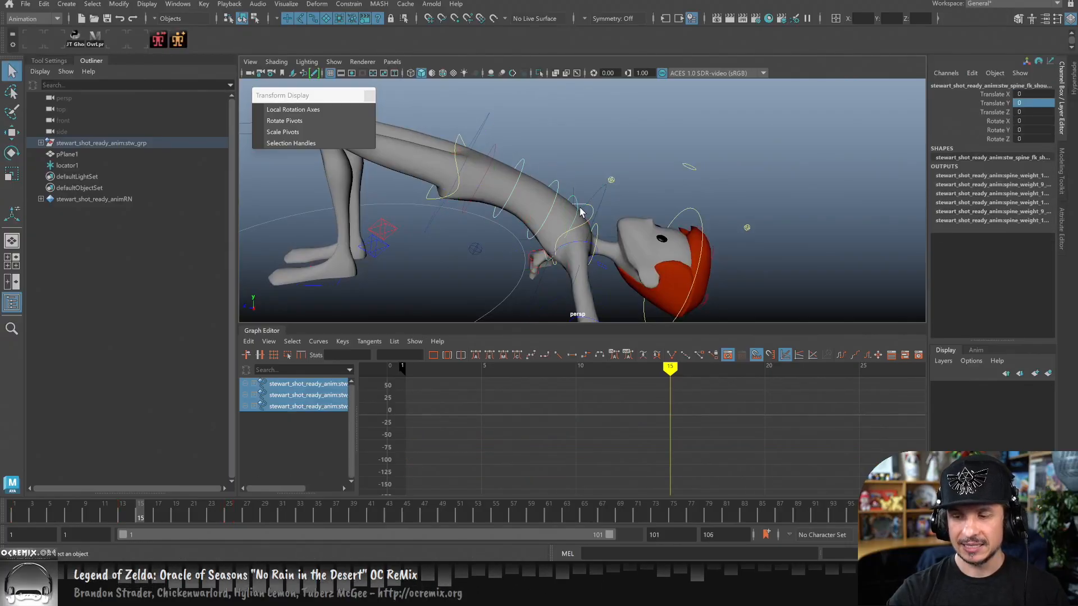
{"action": "key", "text": "e"}
{"action": "left_click_drag", "start_coordinate": [618, 213], "coordinate": [588, 190]}
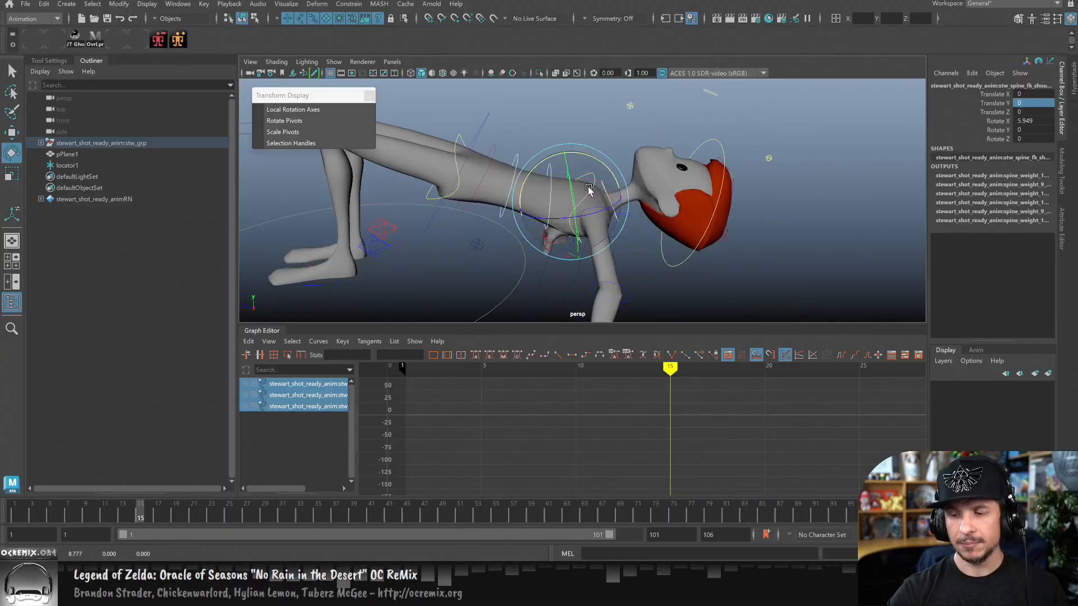
{"action": "key", "text": "ctrl+z"}
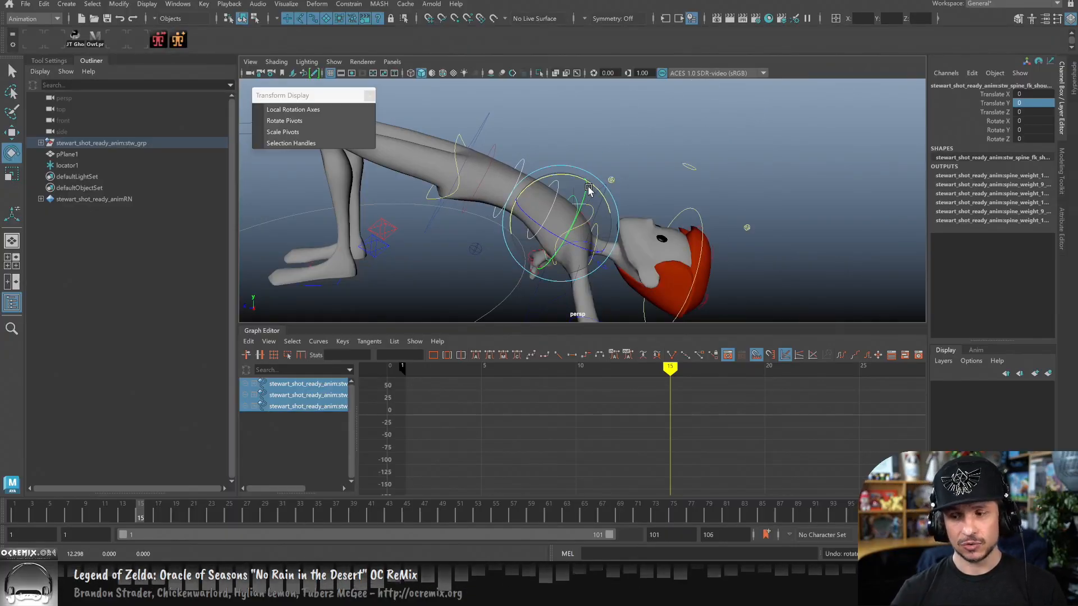
{"action": "left_click_drag", "start_coordinate": [589, 190], "coordinate": [592, 176]}
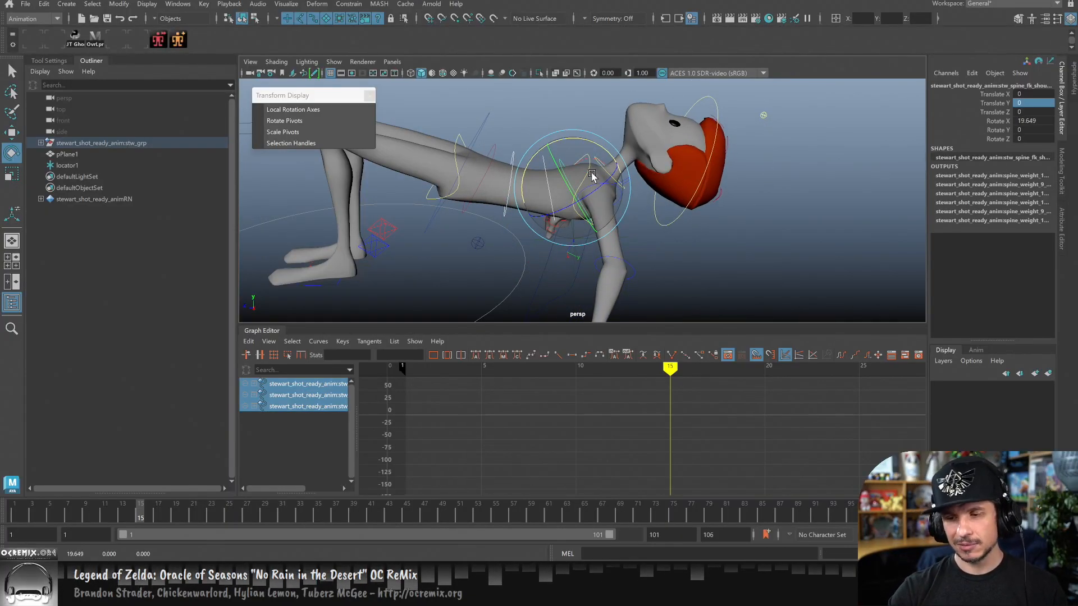
Try moving the gimbal COG control at frame 15, and undo both this move and the FK spine rotation.
{"action": "left_click", "coordinate": [484, 125]}
{"action": "key", "text": "w"}
{"action": "left_click_drag", "start_coordinate": [416, 136], "coordinate": [399, 167]}
{"action": "key", "text": "ctrl+z"}
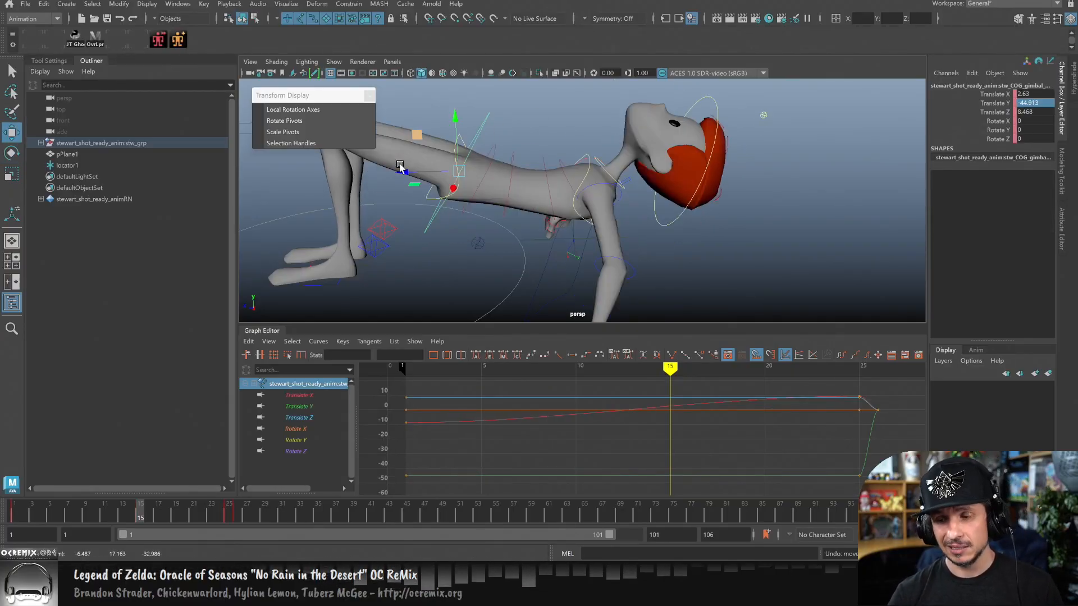
{"action": "key", "text": "ctrl+z"}
{"action": "key", "text": "ctrl+z"}
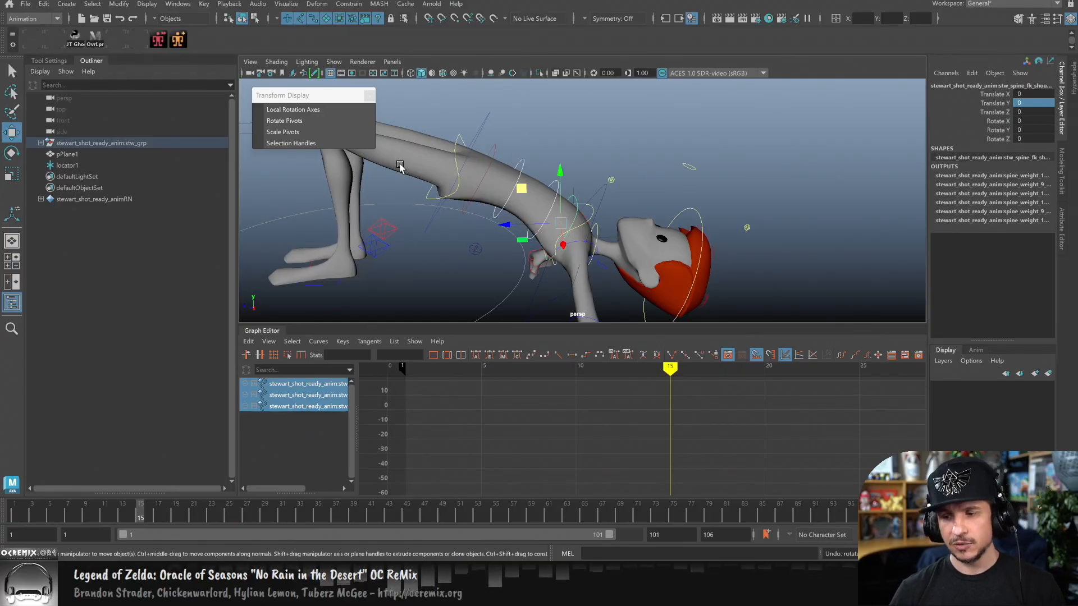
Rotate the IK shoulder control of the spine about 33.3 degrees in X at frame 15.
{"action": "left_click", "coordinate": [589, 209]}
{"action": "key", "text": "e"}
{"action": "left_click_drag", "start_coordinate": [603, 197], "coordinate": [547, 193]}
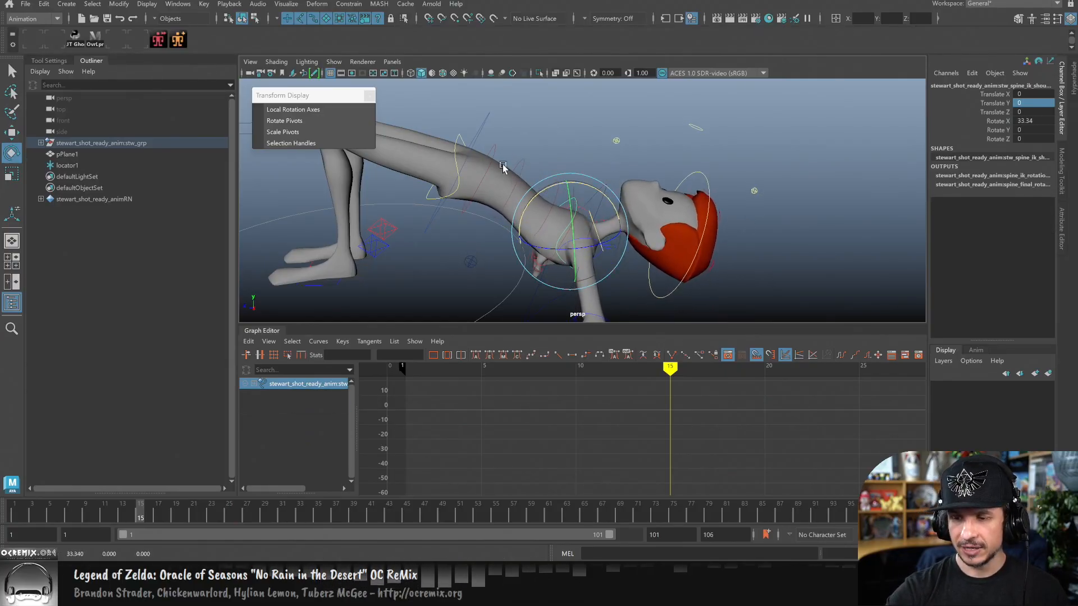
Rotate the IK hip control to about -37.7 degrees in X and raise it to about 4.7 in Y.
{"action": "left_click", "coordinate": [480, 124]}
{"action": "left_click", "coordinate": [456, 141]}
{"action": "left_click_drag", "start_coordinate": [503, 148], "coordinate": [507, 175]}
{"action": "key", "text": "w"}
{"action": "left_click_drag", "start_coordinate": [423, 137], "coordinate": [446, 132]}
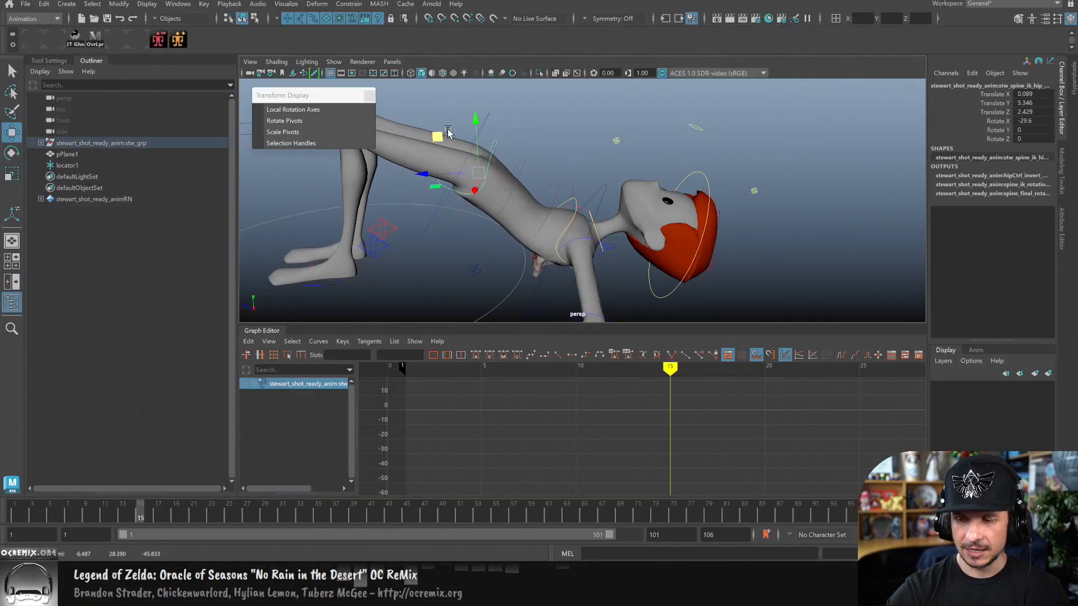
{"action": "key", "text": "e"}
{"action": "left_click_drag", "start_coordinate": [528, 168], "coordinate": [517, 135]}
{"action": "key", "text": "w"}
{"action": "left_click_drag", "start_coordinate": [440, 134], "coordinate": [436, 130]}
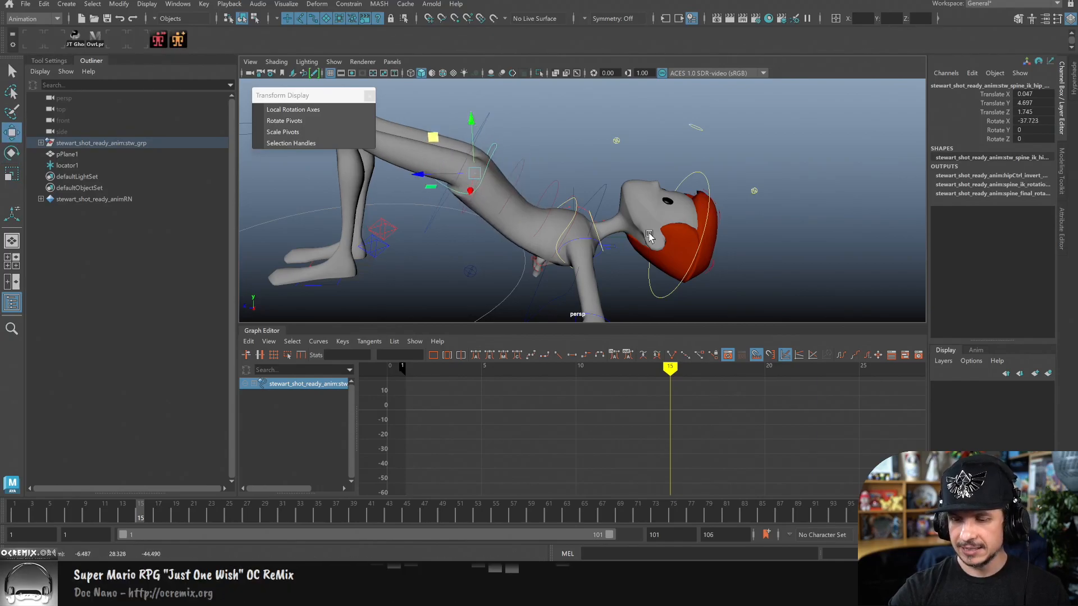
Examine the arched spine pose from behind the head while scrubbing between frames 8 and 12.
{"action": "left_click_drag", "start_coordinate": [643, 226], "coordinate": [562, 296], "text": "alt"}
{"action": "left_click_drag", "start_coordinate": [132, 517], "coordinate": [77, 518]}
{"action": "left_click_drag", "start_coordinate": [494, 236], "coordinate": [509, 277], "text": "alt"}
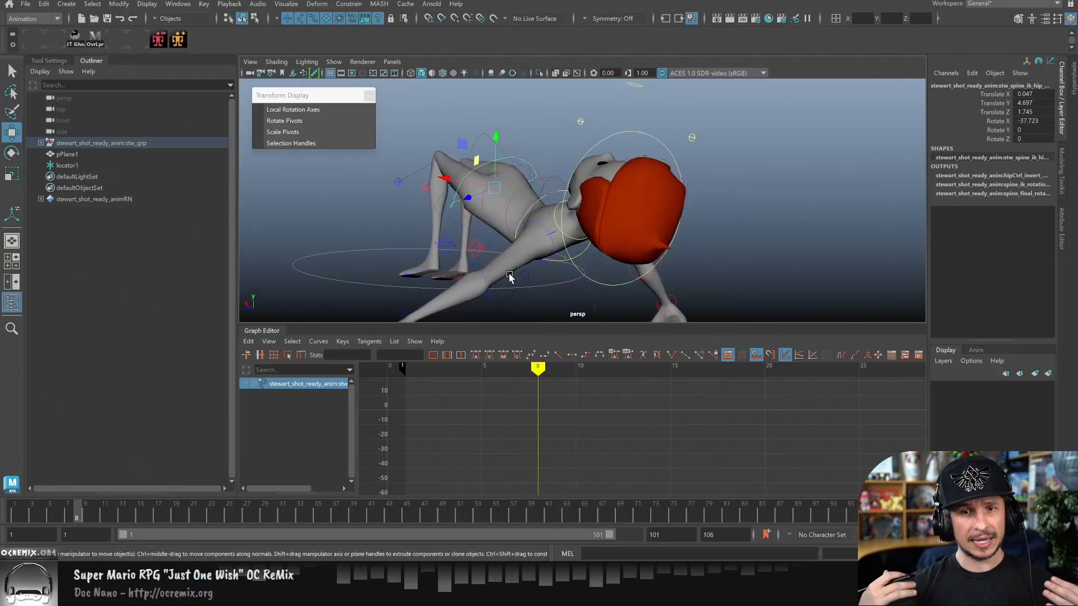
{"action": "left_click_drag", "start_coordinate": [68, 516], "coordinate": [119, 504]}
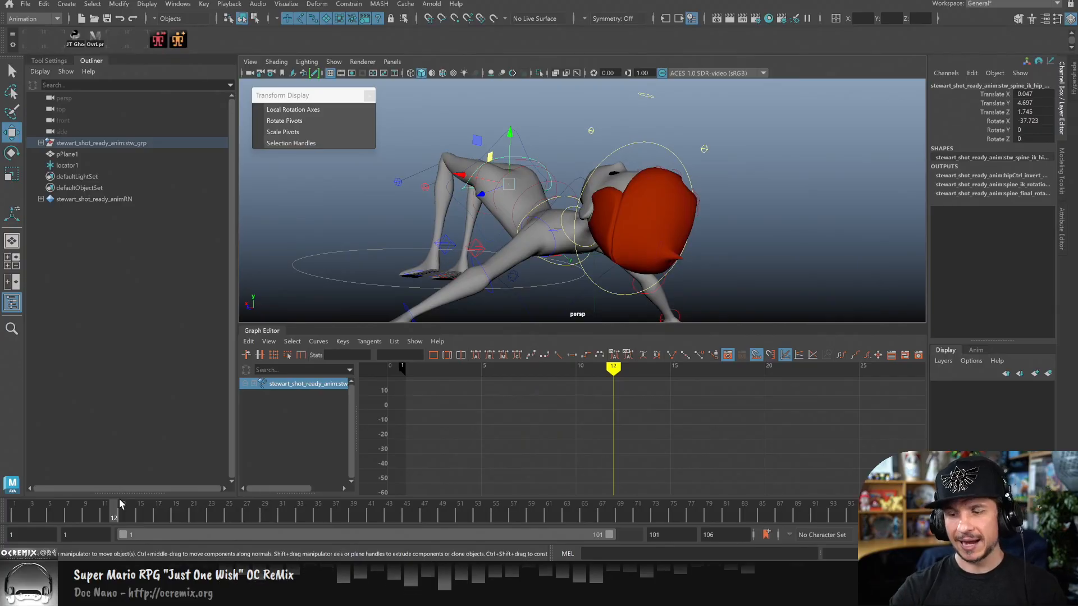
Set the IK shoulder control's X rotation to about 25.9 degrees, nudge its position, and scrub back to frame 7.
{"action": "left_click", "coordinate": [595, 235]}
{"action": "key", "text": "e"}
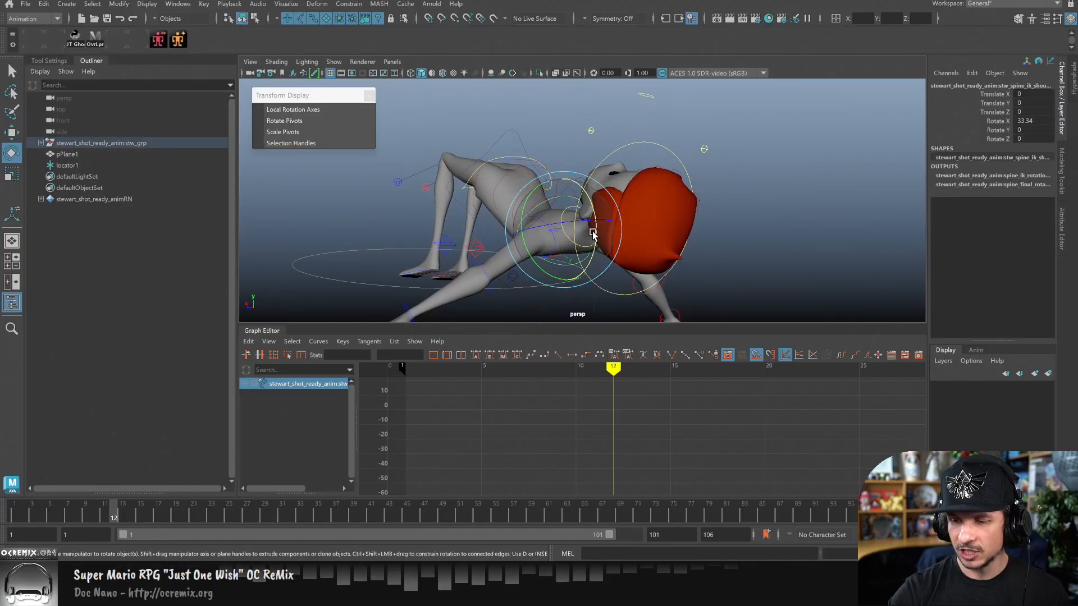
{"action": "left_click_drag", "start_coordinate": [595, 233], "coordinate": [594, 241]}
{"action": "key", "text": "w"}
{"action": "left_click_drag", "start_coordinate": [563, 184], "coordinate": [563, 182]}
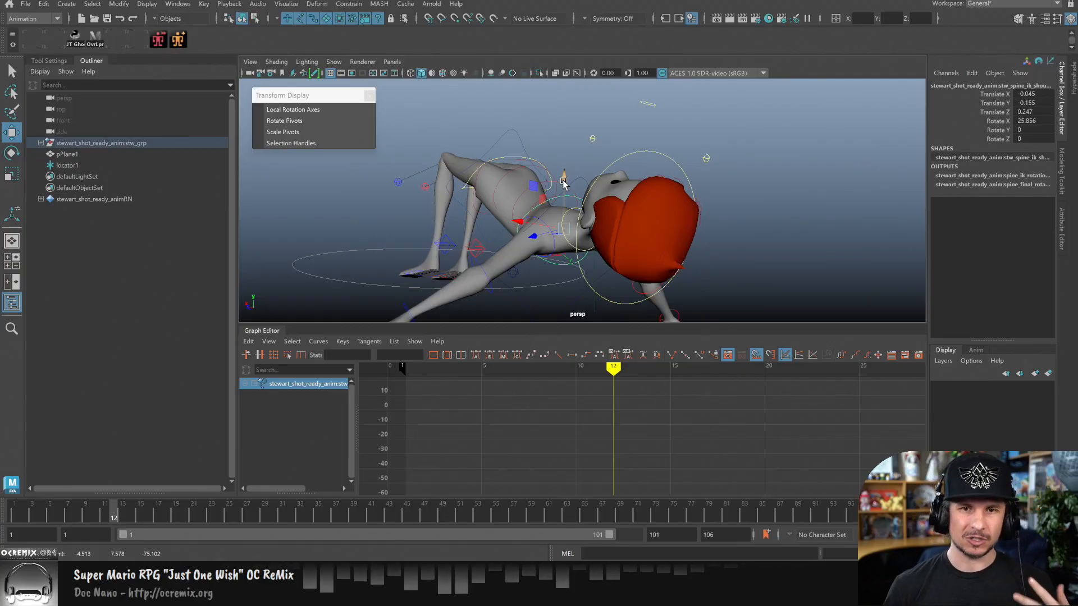
{"action": "left_click_drag", "start_coordinate": [112, 512], "coordinate": [69, 513]}
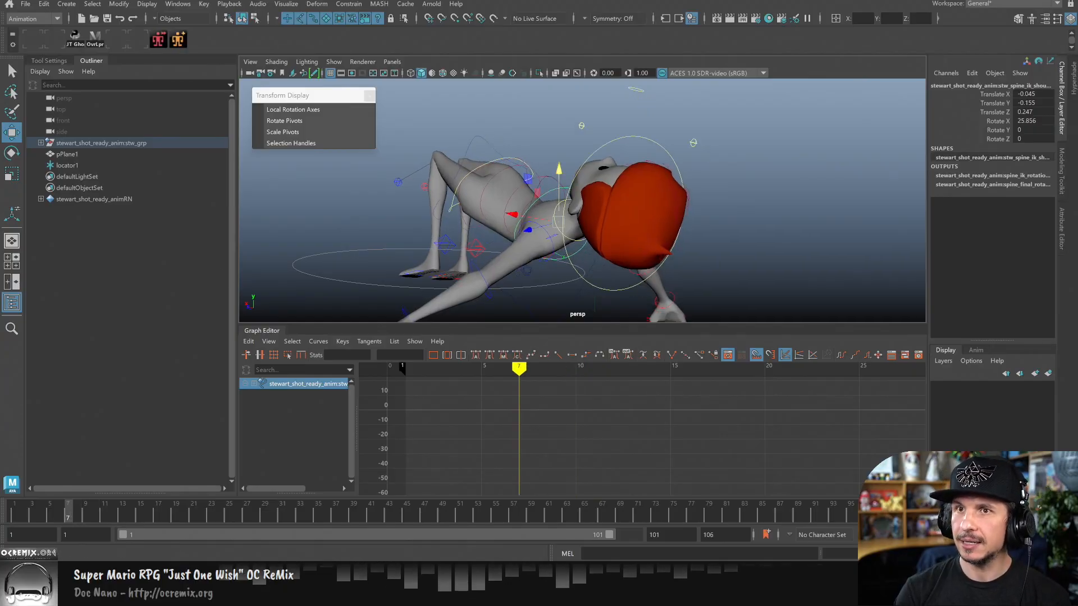
Switch to the browser, examine the rolling character around frames 39 and 40 in the Animation Mentor player, and return to Maya.
{"action": "left_click_drag", "start_coordinate": [0, 191], "coordinate": [313, 164]}
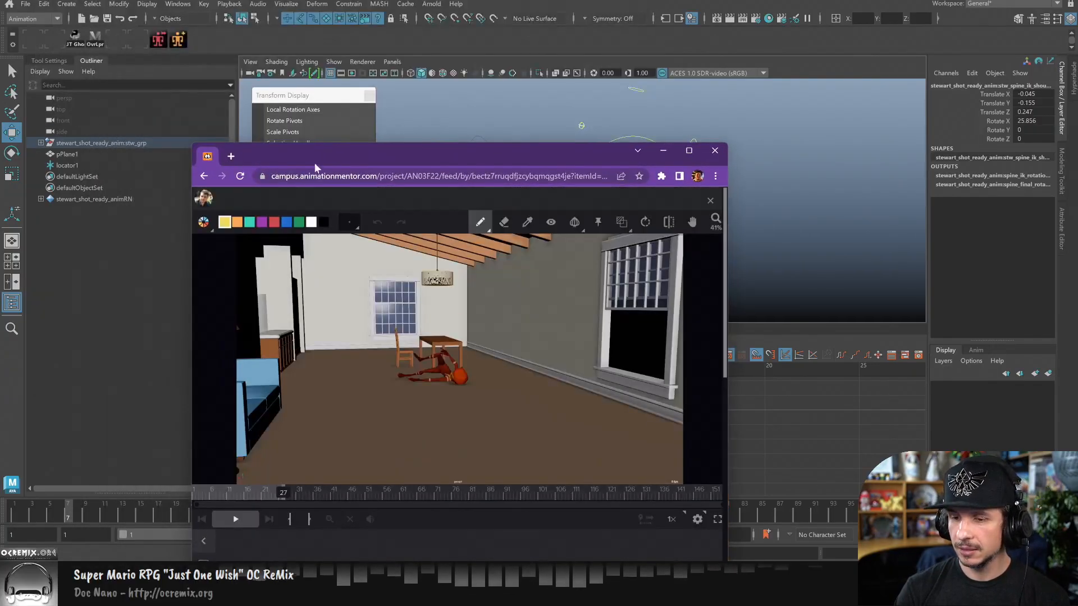
{"action": "double_click", "coordinate": [313, 164]}
{"action": "left_click_drag", "start_coordinate": [185, 528], "coordinate": [285, 530]}
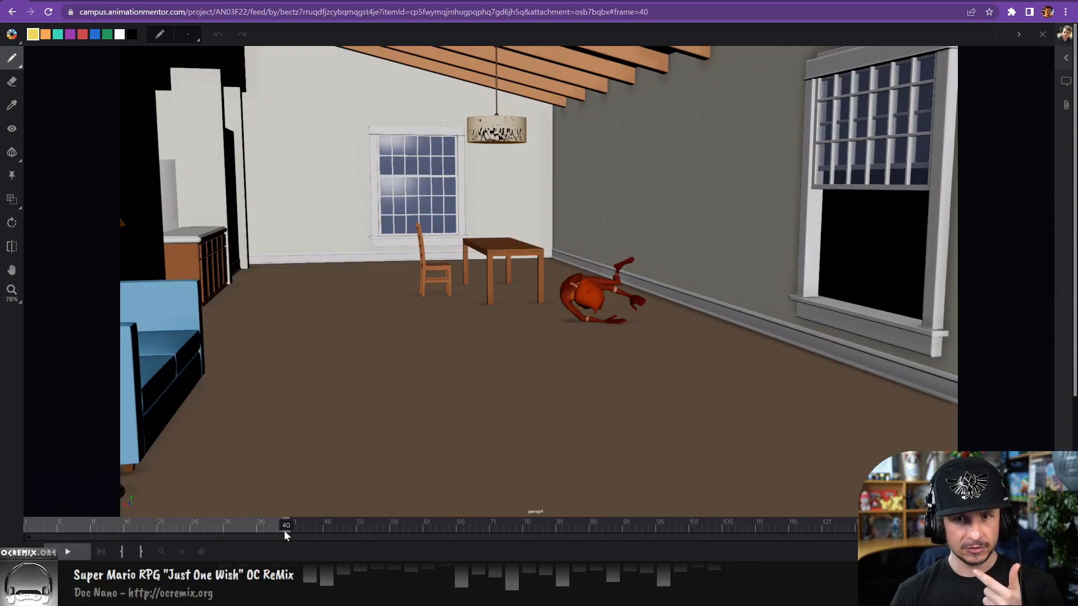
{"action": "mouse_move", "coordinate": [284, 531]}
{"action": "left_mouse_down"}
{"action": "mouse_move", "coordinate": [177, 530]}
{"action": "mouse_move", "coordinate": [279, 532]}
{"action": "left_mouse_up"}
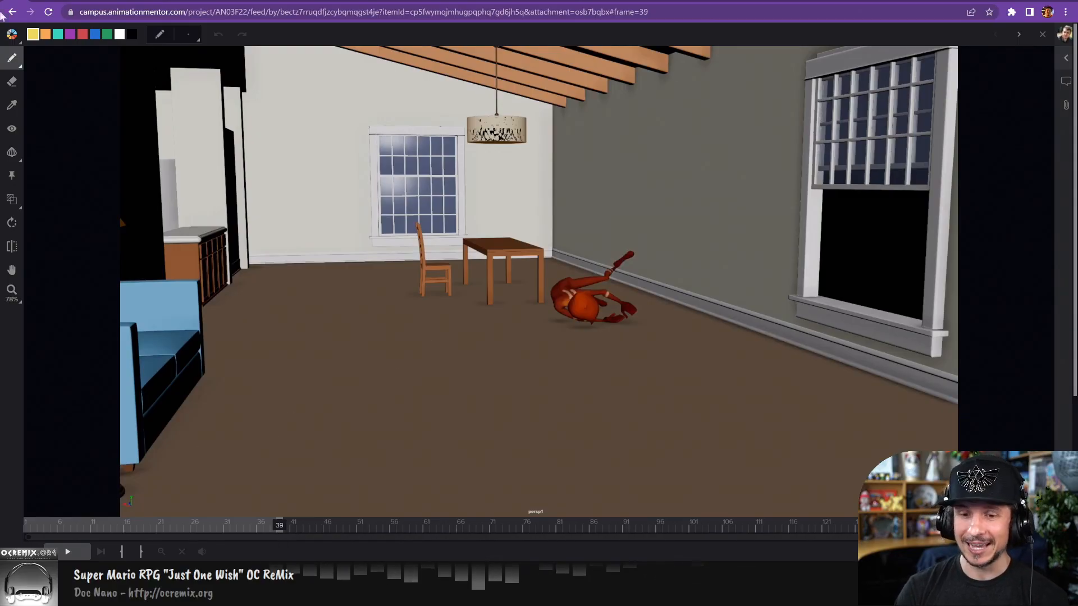
{"action": "left_click_drag", "start_coordinate": [18, 2], "coordinate": [0, 460]}
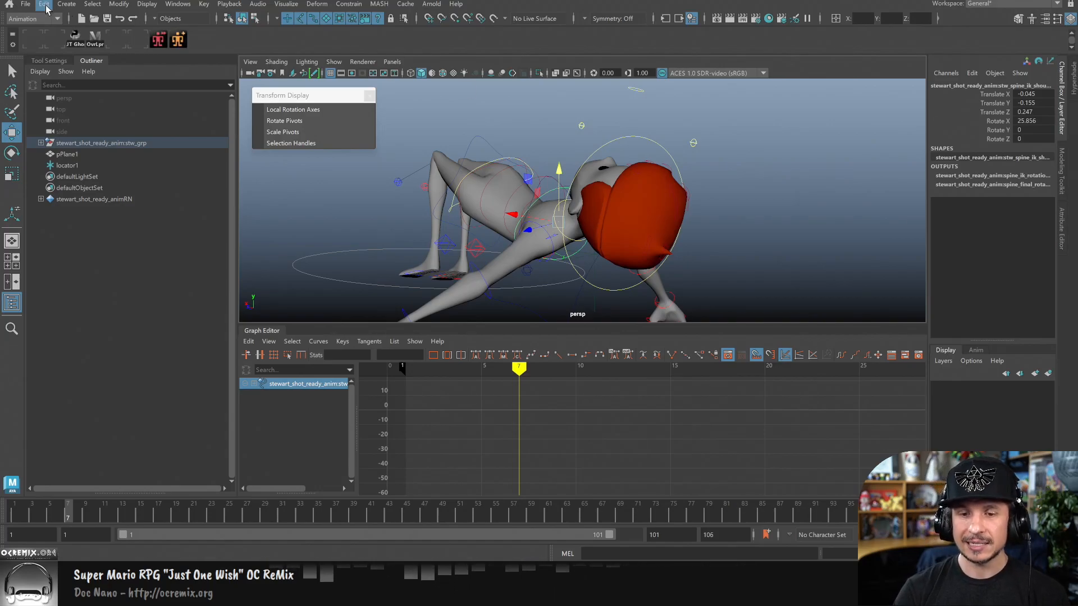
Start a new scene without saving the current one.
{"action": "left_click", "coordinate": [26, 5]}
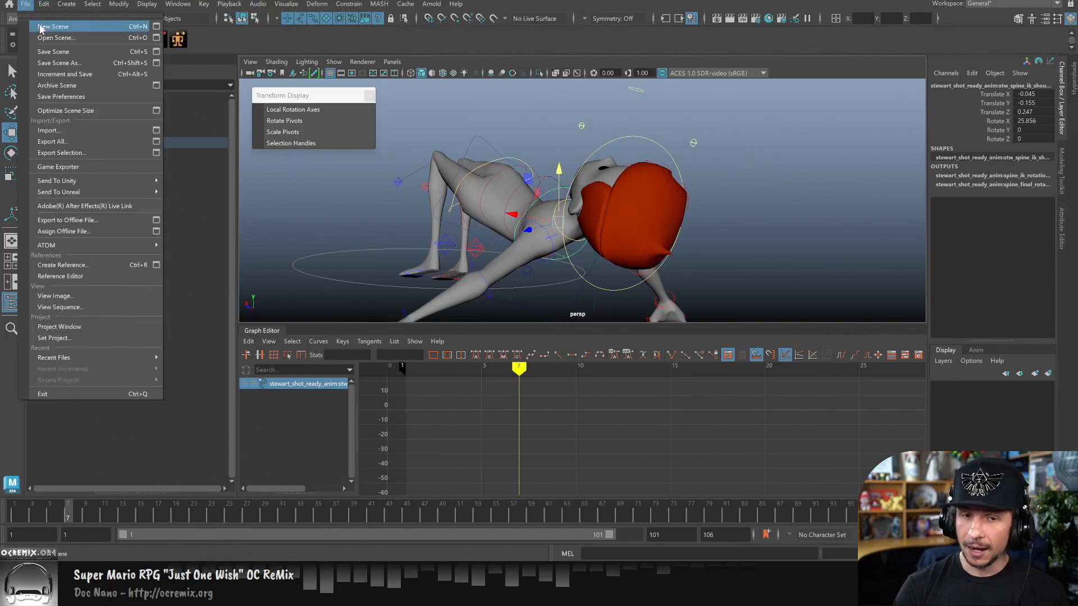
{"action": "left_click", "coordinate": [40, 28]}
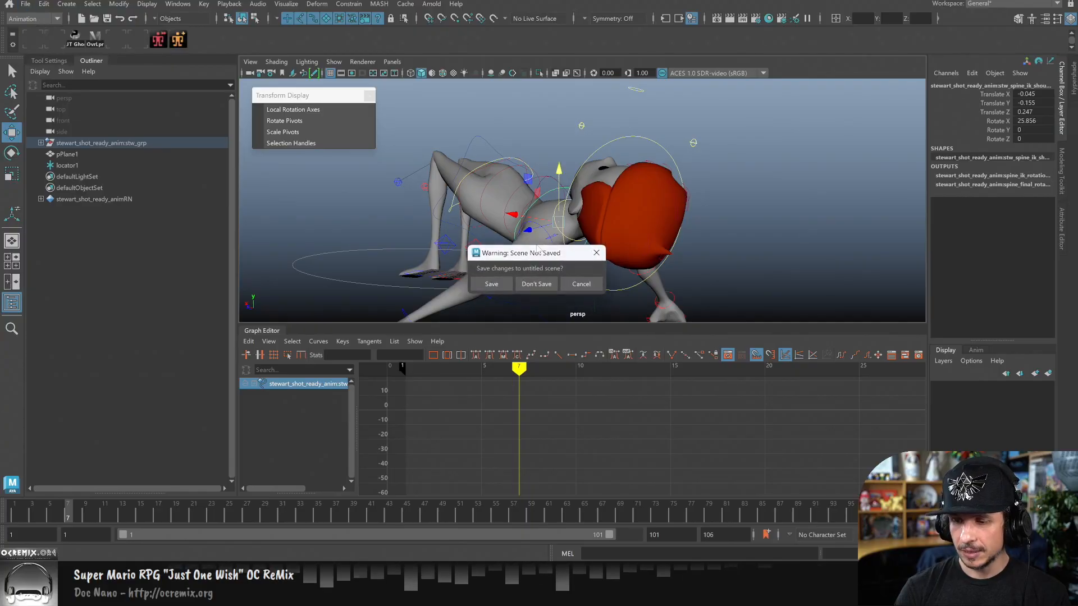
{"action": "left_click", "coordinate": [536, 284]}
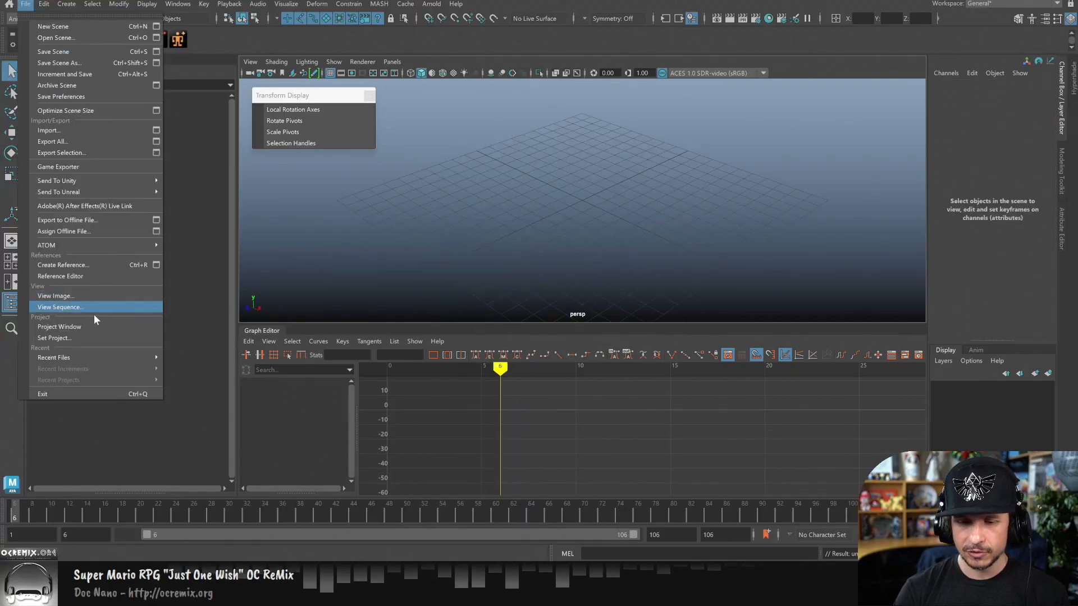
Reference stewart_shot_ready_anim.ma into the empty scene and close the Transform Display window.
{"action": "left_click", "coordinate": [95, 262]}
{"action": "double_click", "coordinate": [297, 117]}
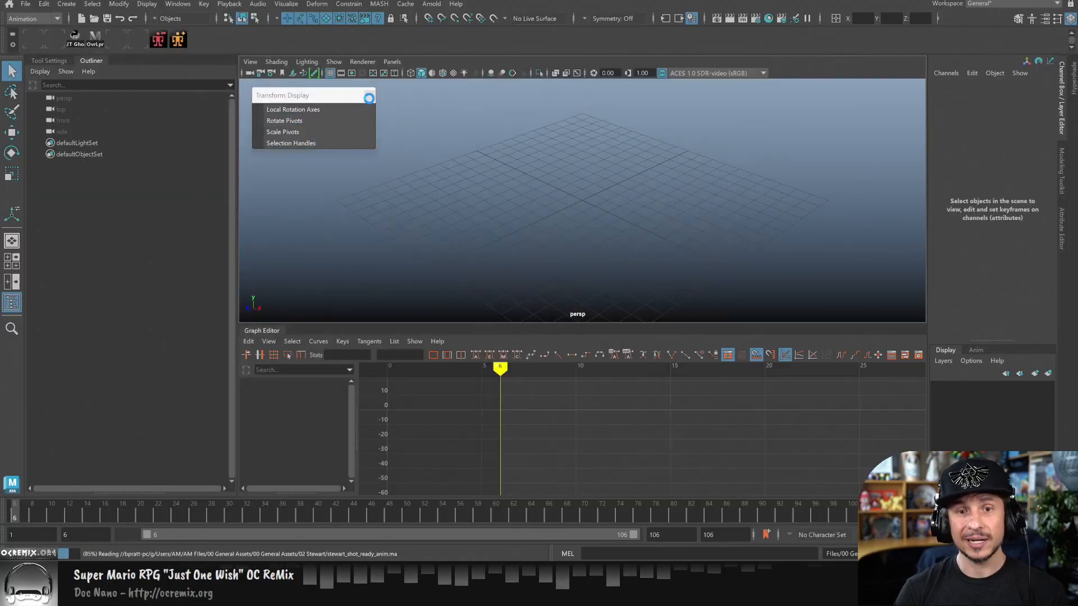
{"action": "left_click", "coordinate": [370, 98]}
Select the main COG control and collapse the Graph Editor, framing the standing character in the enlarged viewport.
{"action": "scroll", "coordinate": [556, 193], "scroll_direction": "down", "scroll_amount": 8}
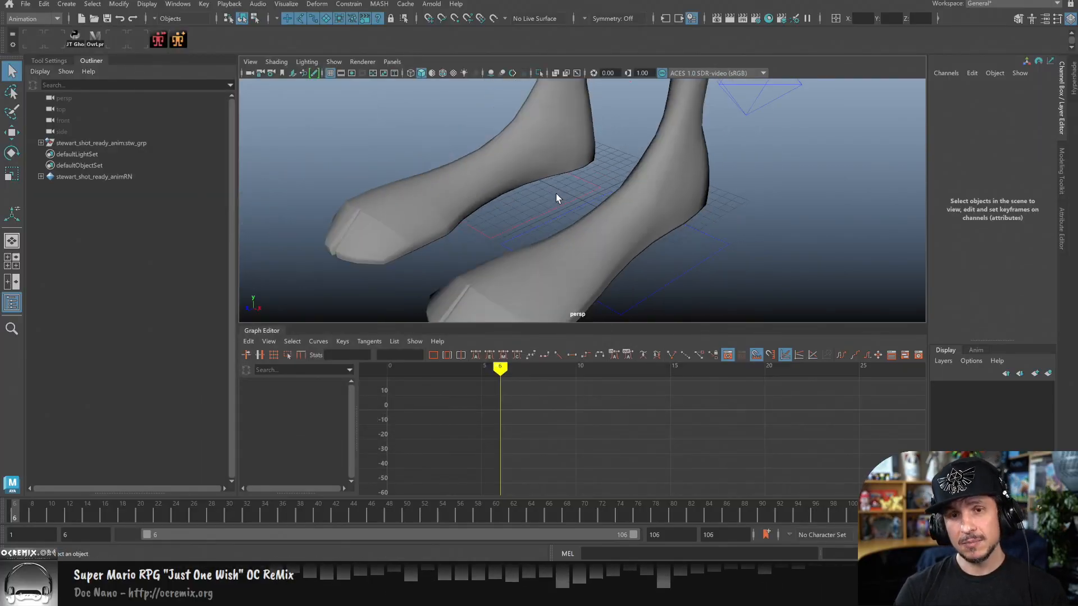
{"action": "middle_click_drag", "start_coordinate": [666, 136], "coordinate": [631, 180], "text": "alt"}
{"action": "scroll", "coordinate": [634, 183], "scroll_direction": "down", "scroll_amount": 3}
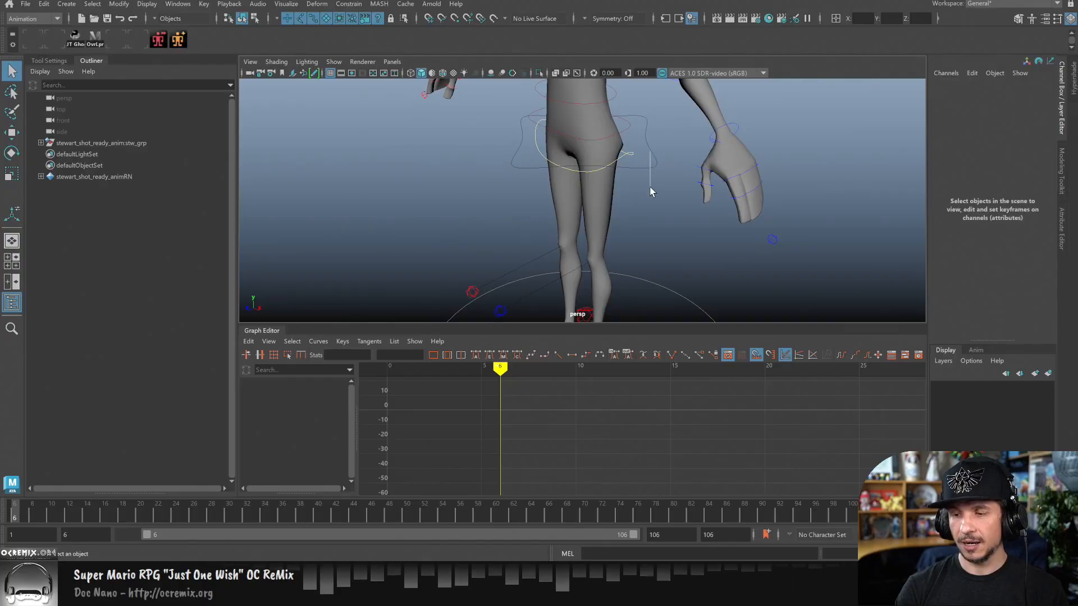
{"action": "left_click", "coordinate": [650, 167]}
{"action": "left_click", "coordinate": [267, 331]}
{"action": "middle_click_drag", "start_coordinate": [657, 235], "coordinate": [674, 342], "text": "alt"}
{"action": "right_click_drag", "start_coordinate": [674, 342], "coordinate": [514, 318], "text": "alt"}
{"action": "left_click_drag", "start_coordinate": [515, 317], "coordinate": [533, 305], "text": "alt"}
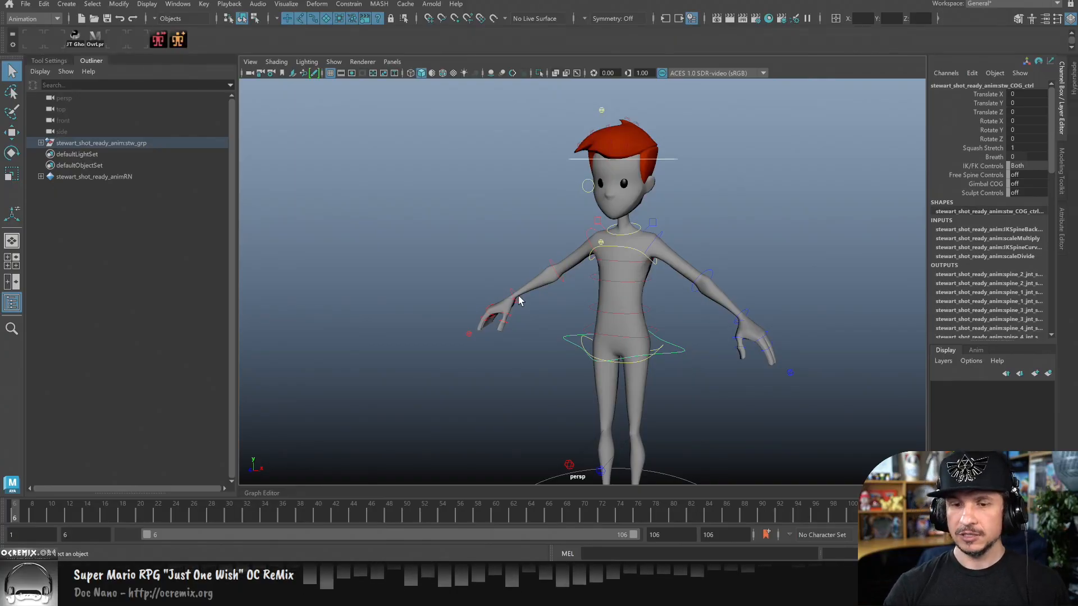
Create a NURBS circle in the scene as the base for a new control.
{"action": "left_click", "coordinate": [67, 4]}
{"action": "mouse_move", "coordinate": [107, 46]}
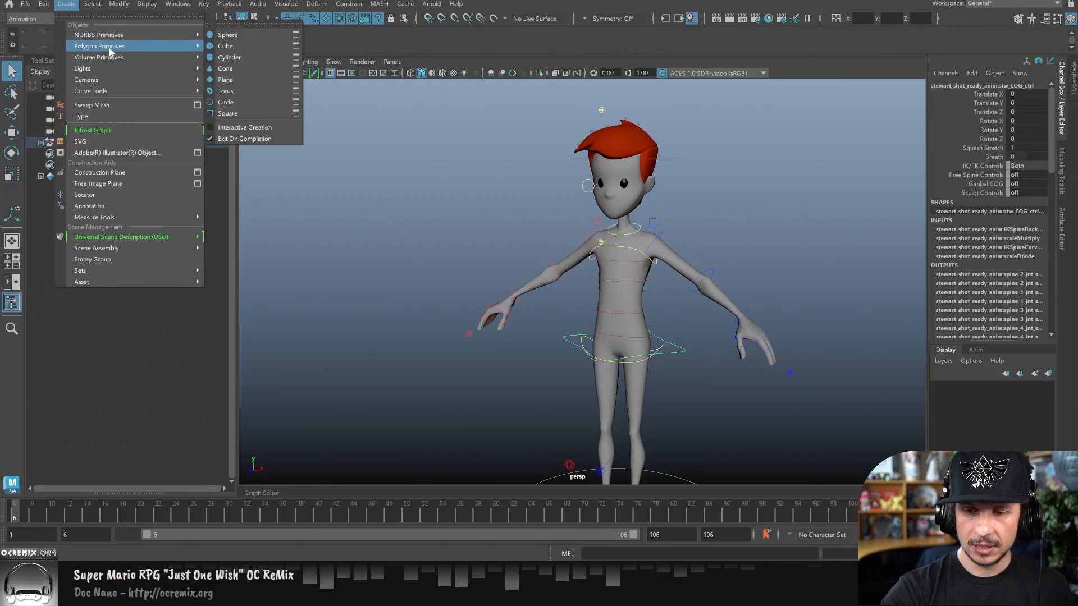
{"action": "mouse_move", "coordinate": [149, 34]}
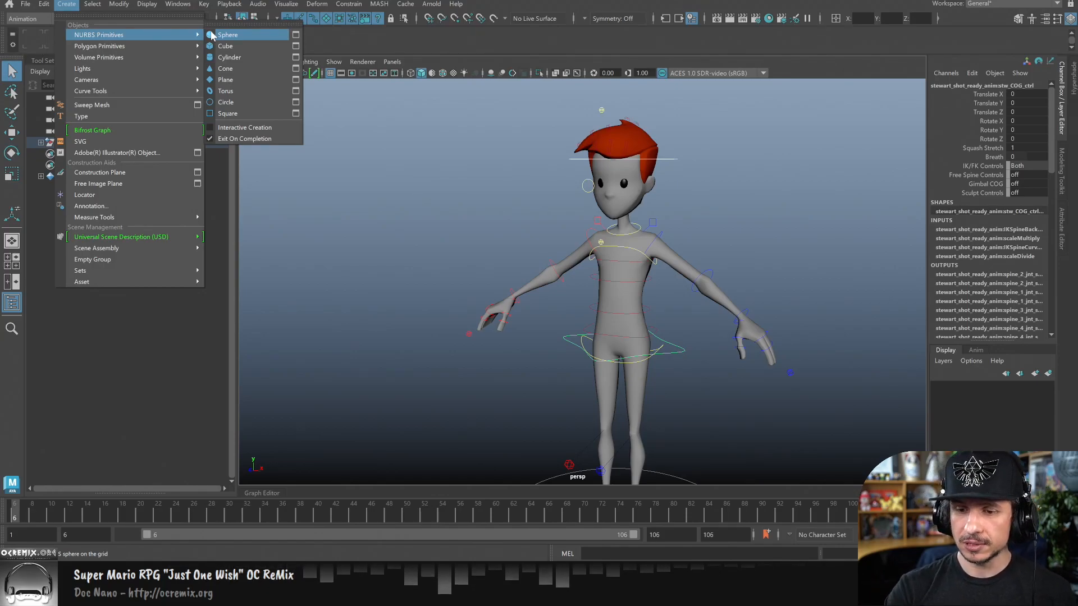
{"action": "left_click", "coordinate": [250, 101]}
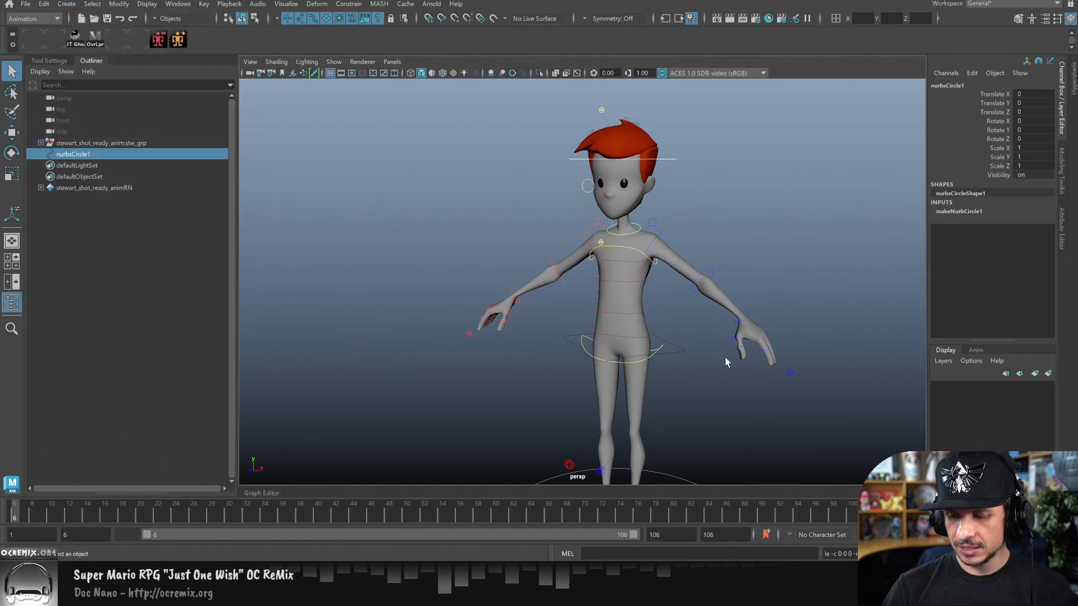
Scale up the new circle and move it vertically to around the character's knees.
{"action": "middle_click_drag", "start_coordinate": [722, 351], "coordinate": [679, 267], "text": "alt"}
{"action": "left_click_drag", "start_coordinate": [679, 261], "coordinate": [674, 343], "text": "alt"}
{"action": "key", "text": "r"}
{"action": "left_click_drag", "start_coordinate": [611, 408], "coordinate": [716, 399]}
{"action": "key", "text": "w"}
{"action": "left_click_drag", "start_coordinate": [616, 356], "coordinate": [665, 299]}
{"action": "right_click_drag", "start_coordinate": [666, 299], "coordinate": [793, 292], "text": "alt"}
{"action": "middle_click_drag", "start_coordinate": [793, 292], "coordinate": [717, 378], "text": "alt"}
{"action": "left_click_drag", "start_coordinate": [602, 182], "coordinate": [611, 293]}
Add the main COG control to the selection and match all transforms of the circle to it.
{"action": "left_click", "coordinate": [705, 226]}
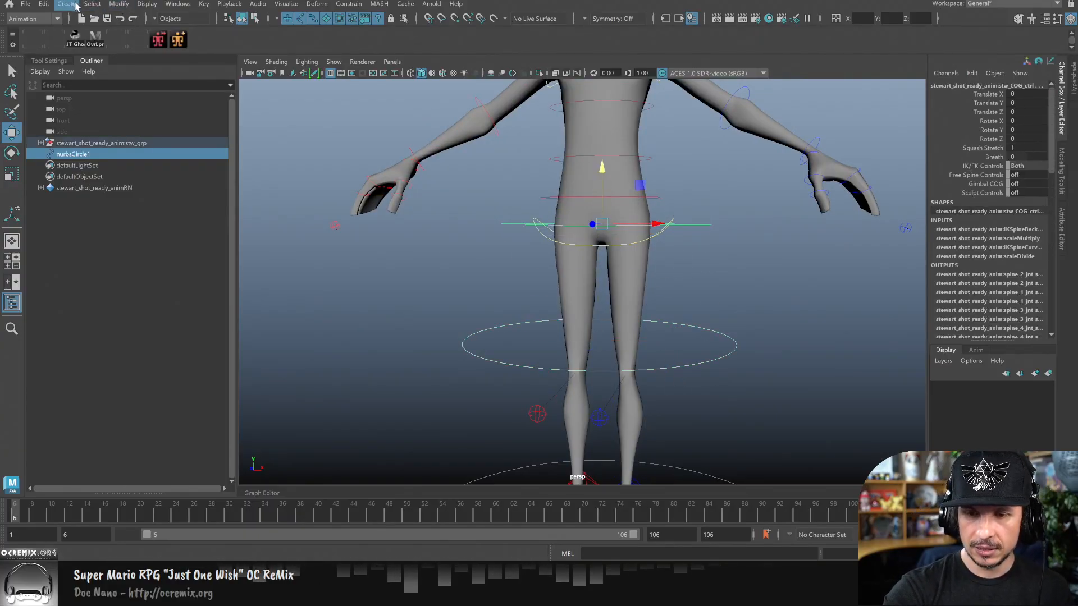
{"action": "left_click", "coordinate": [116, 4]}
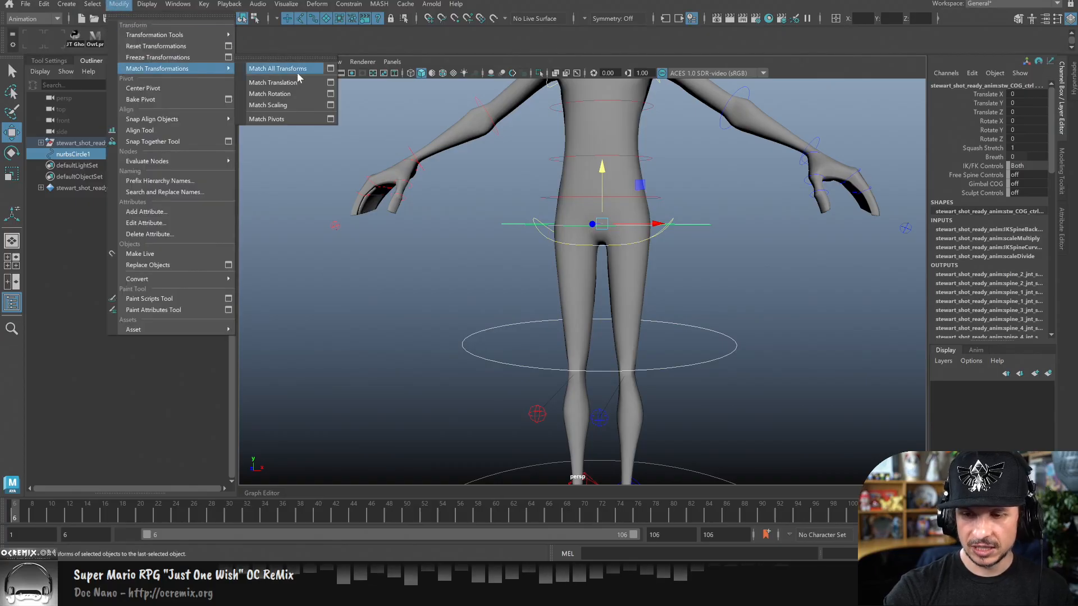
{"action": "left_click", "coordinate": [295, 69]}
{"action": "left_click_drag", "start_coordinate": [682, 258], "coordinate": [638, 307], "text": "alt"}
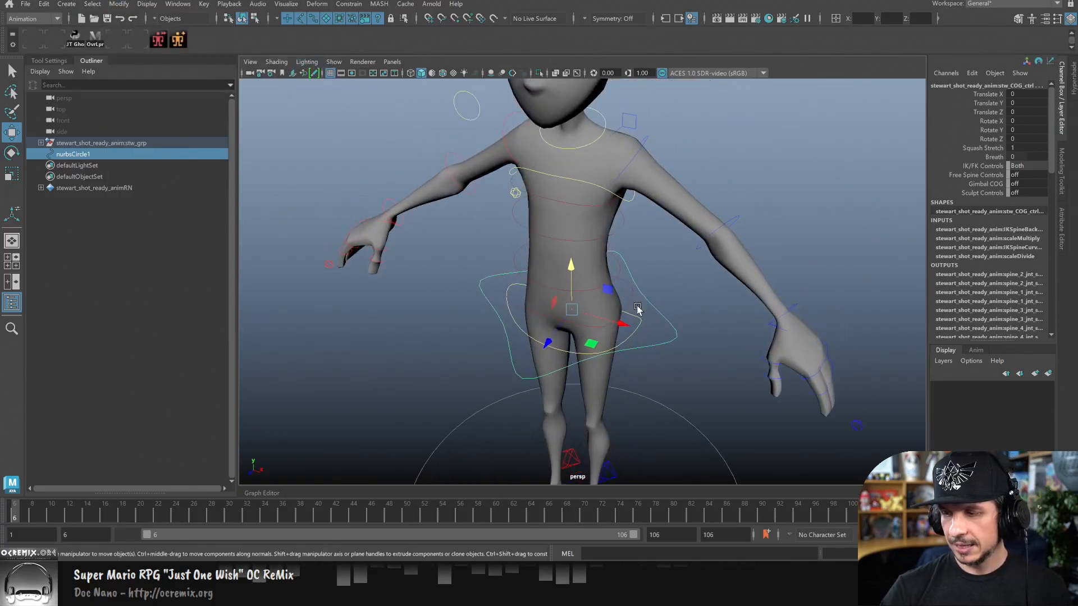
Scale nurbsCircle1 uniformly to about 29.3 around the hips and freeze its transformations.
{"action": "left_click", "coordinate": [165, 153]}
{"action": "key", "text": "r"}
{"action": "left_click_drag", "start_coordinate": [572, 309], "coordinate": [728, 336]}
{"action": "key", "text": "w"}
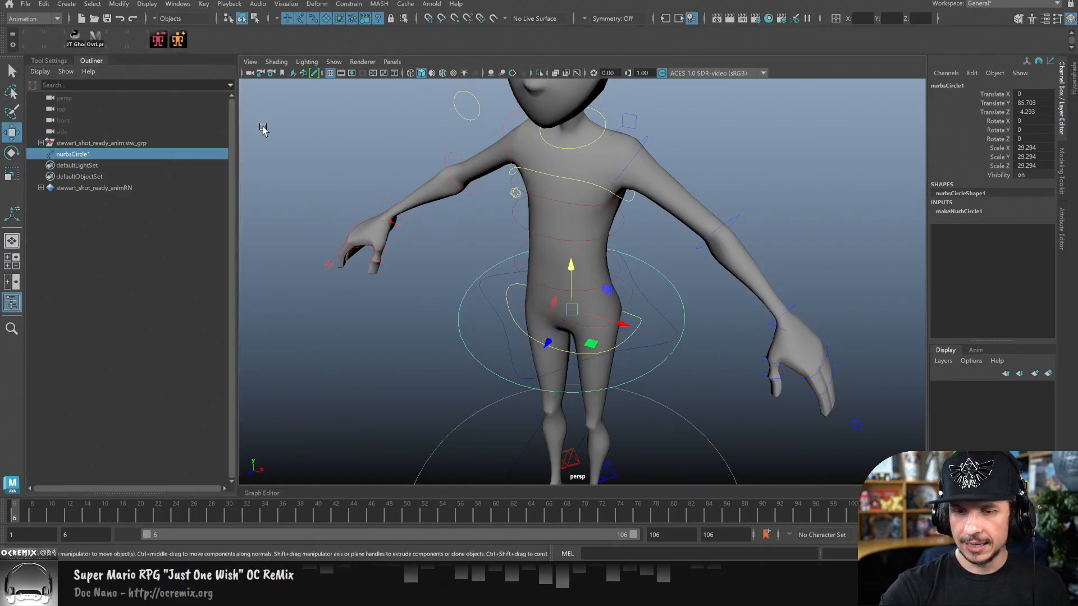
{"action": "left_click", "coordinate": [119, 4]}
{"action": "left_click", "coordinate": [158, 57]}
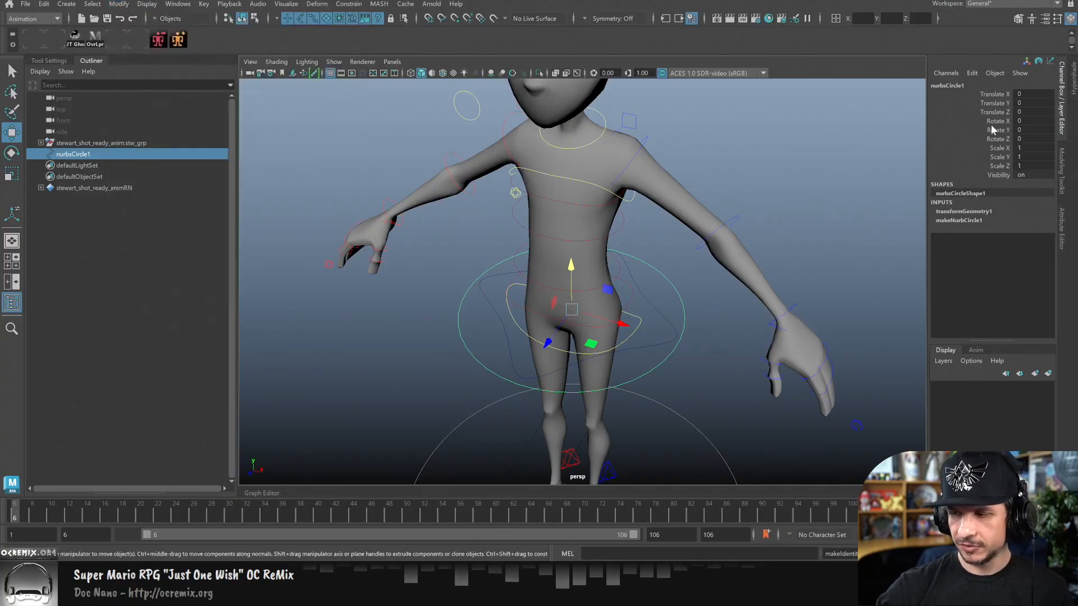
Duplicate the hip circle, scale the copy uniformly to about 1.222 and freeze its transformations.
{"action": "left_click_drag", "start_coordinate": [702, 398], "coordinate": [686, 337], "text": "alt"}
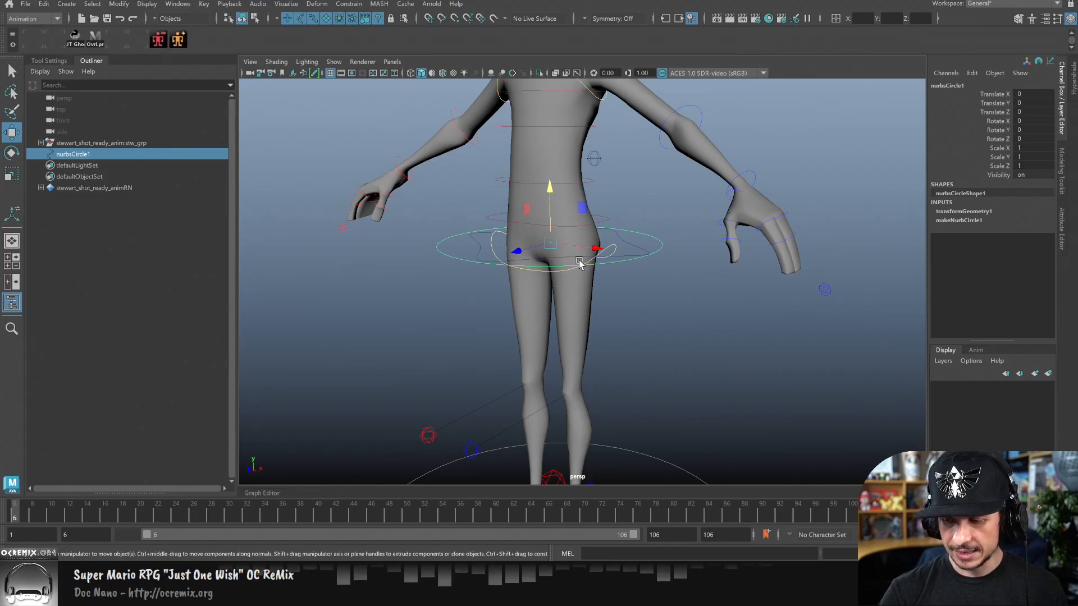
{"action": "key", "text": "ctrl+d"}
{"action": "key", "text": "r"}
{"action": "mouse_move", "coordinate": [597, 296]}
{"action": "left_mouse_down", "text": "alt"}
{"action": "mouse_move", "coordinate": [594, 323]}
{"action": "mouse_move", "coordinate": [612, 307]}
{"action": "left_mouse_up", "text": "alt"}
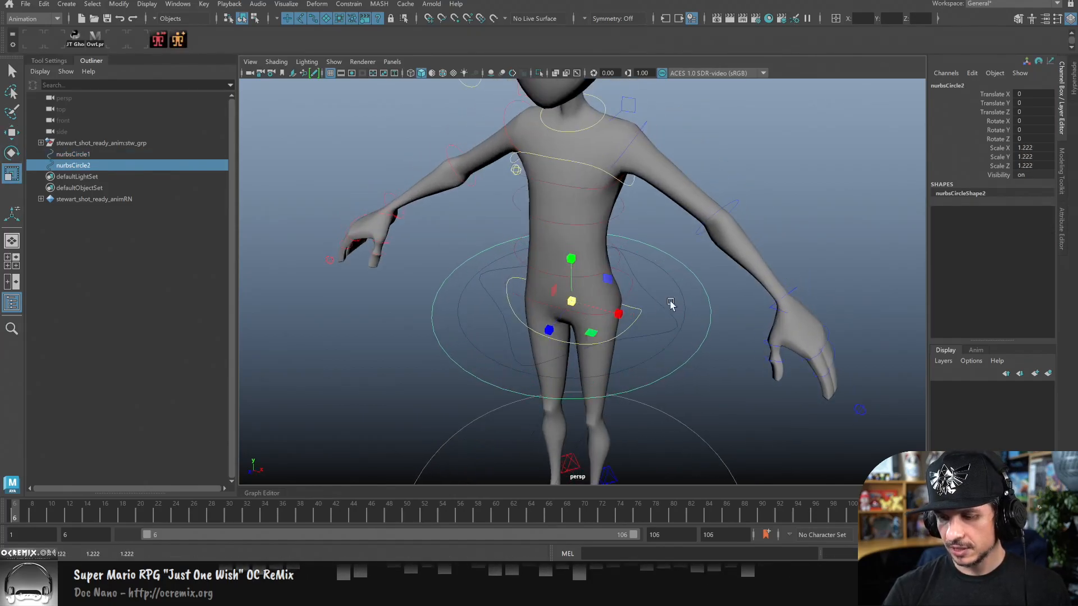
{"action": "key", "text": "q"}
{"action": "key", "text": "w"}
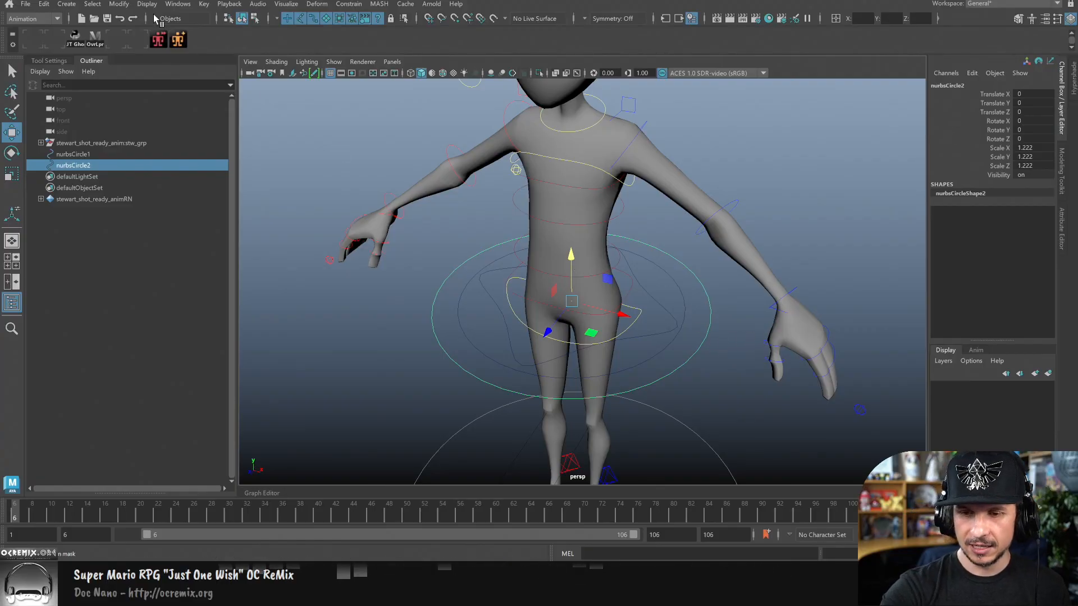
{"action": "left_click", "coordinate": [118, 4]}
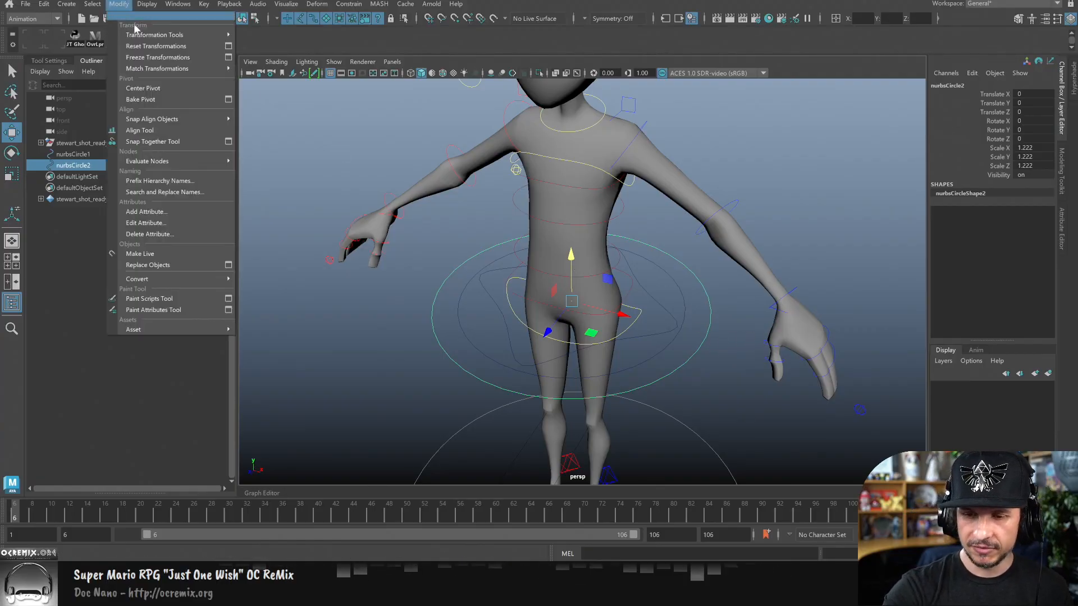
{"action": "left_click", "coordinate": [176, 58]}
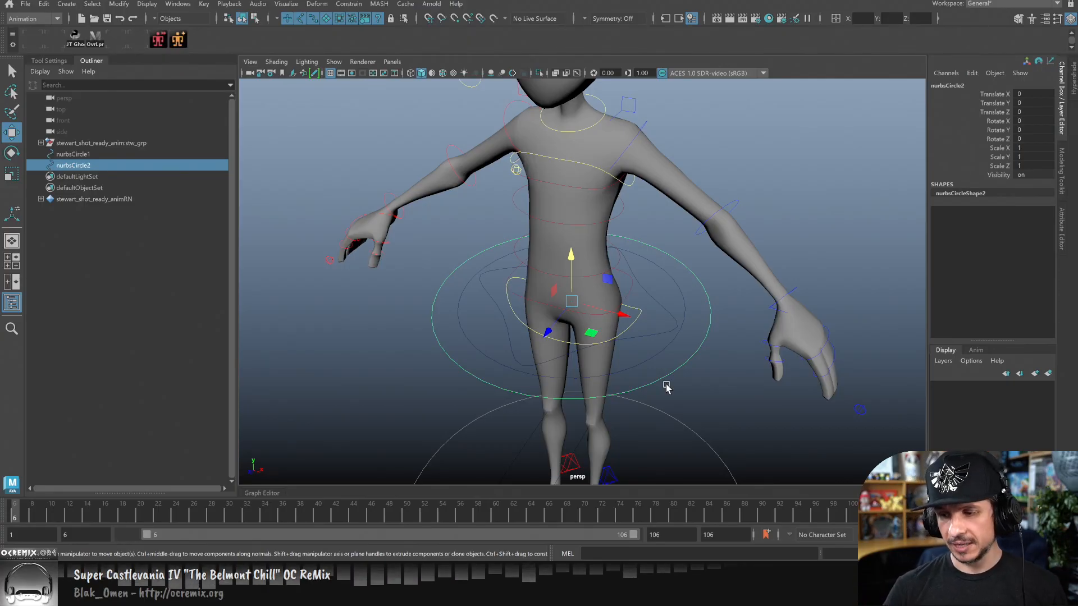
Rename the outer circle as COG_Master.
{"action": "left_click", "coordinate": [662, 329]}
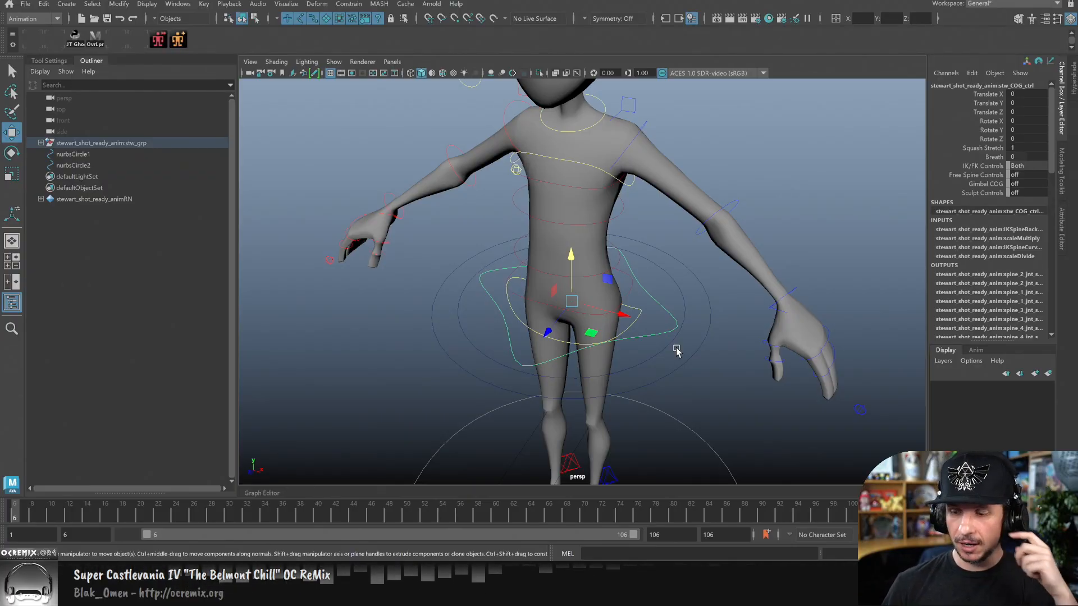
{"action": "left_click", "coordinate": [684, 352]}
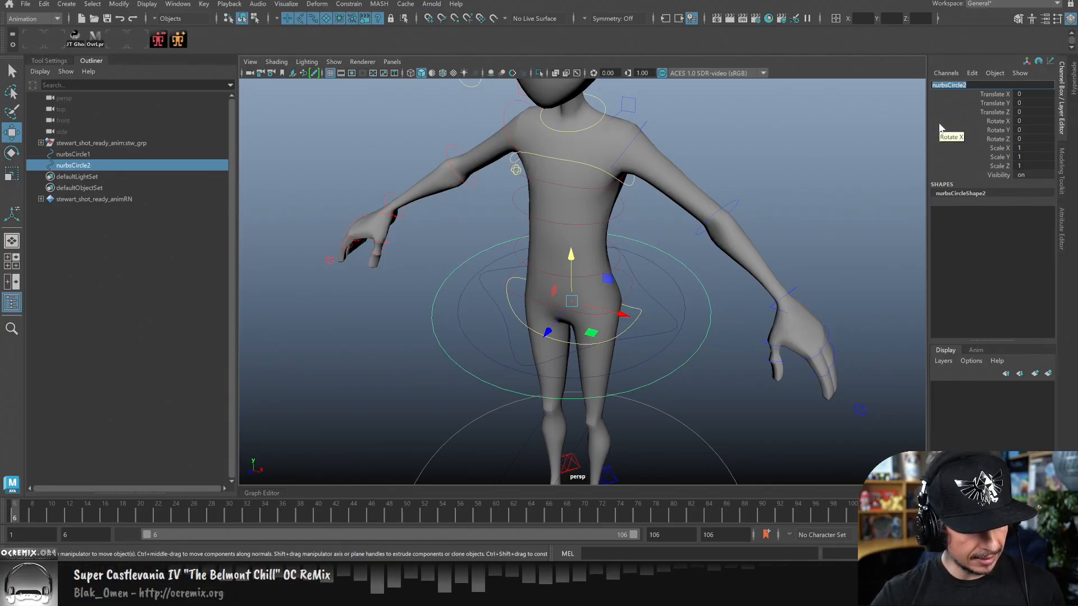
{"action": "type", "text": "master"}
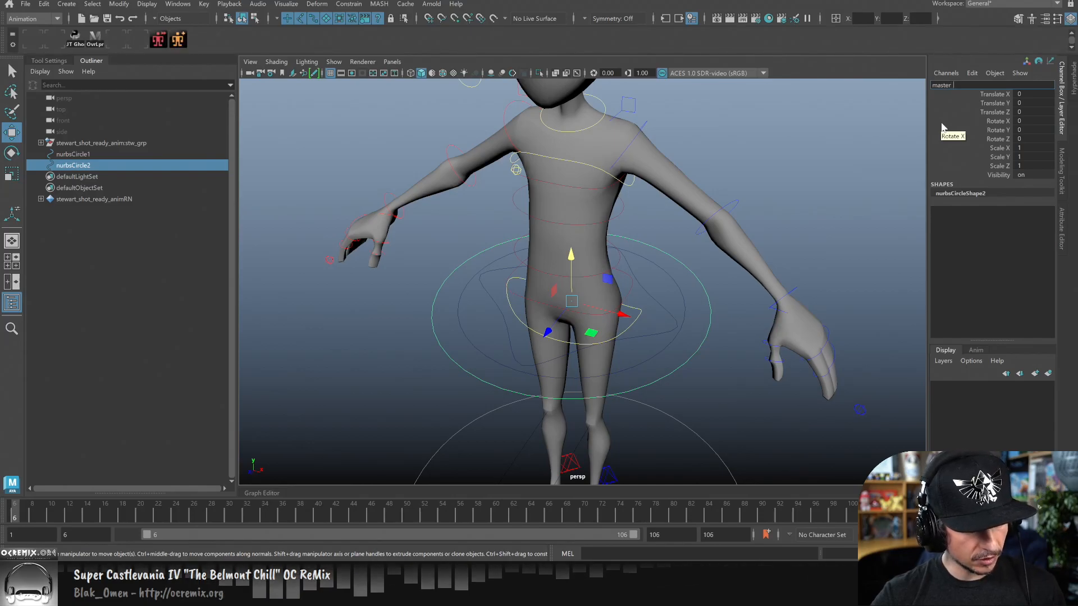
{"action": "key", "text": "BackSpace"}
{"action": "key", "text": "BackSpace"}
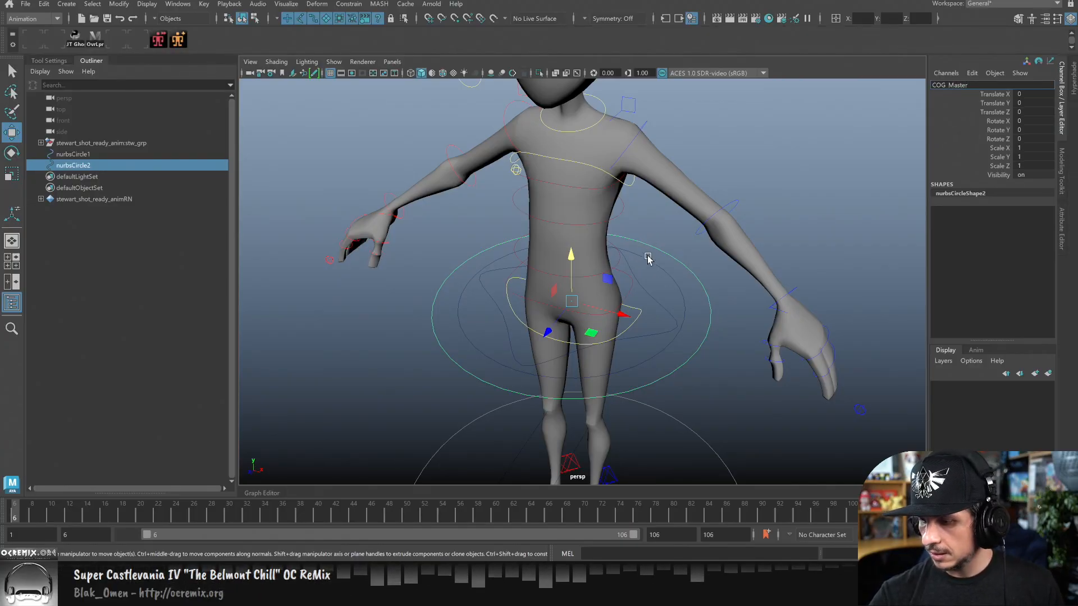
Rename the inner circle as COG_Offset.
{"action": "left_click", "coordinate": [692, 301]}
{"action": "left_click", "coordinate": [966, 86]}
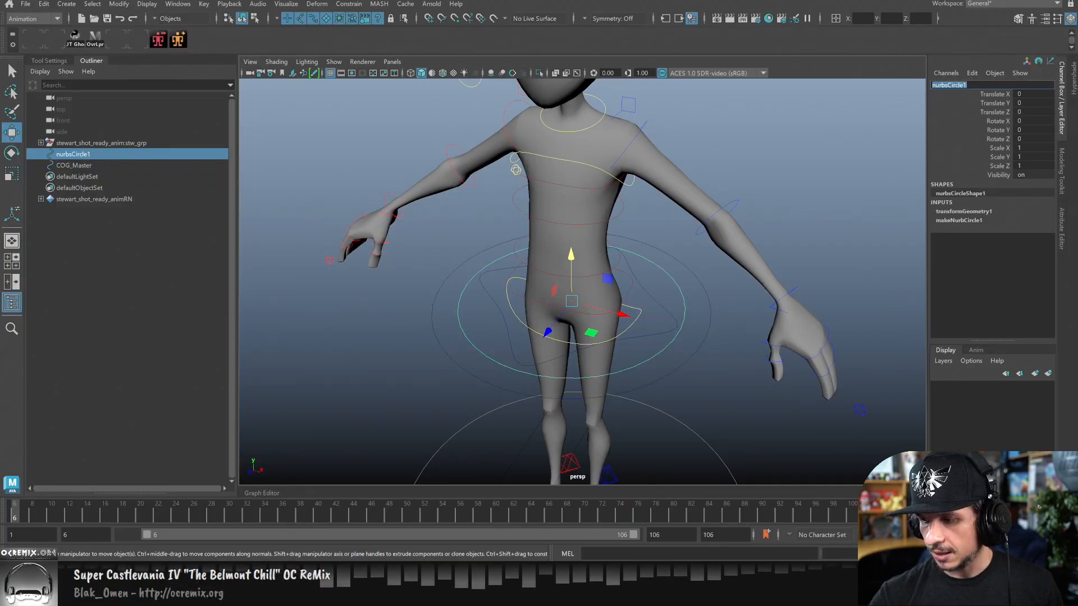
{"action": "type", "text": "COG"}
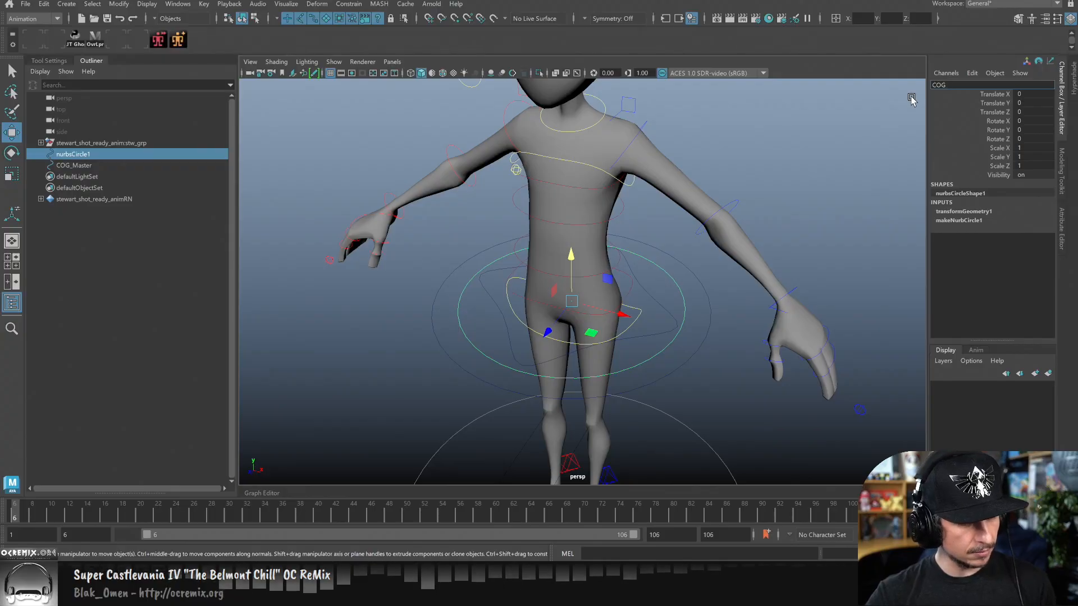
{"action": "type", "text": "_Offset"}
{"action": "key", "text": "Return"}
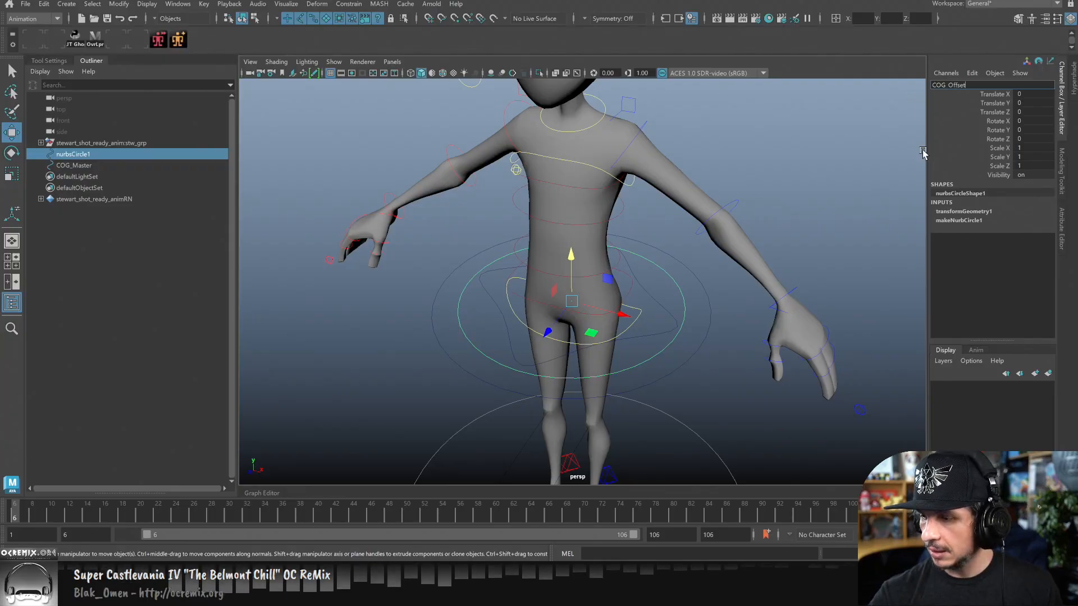
Select the main COG control, COG_Offset and COG_Master in turn to review the intended control hierarchy.
{"action": "left_click", "coordinate": [652, 302]}
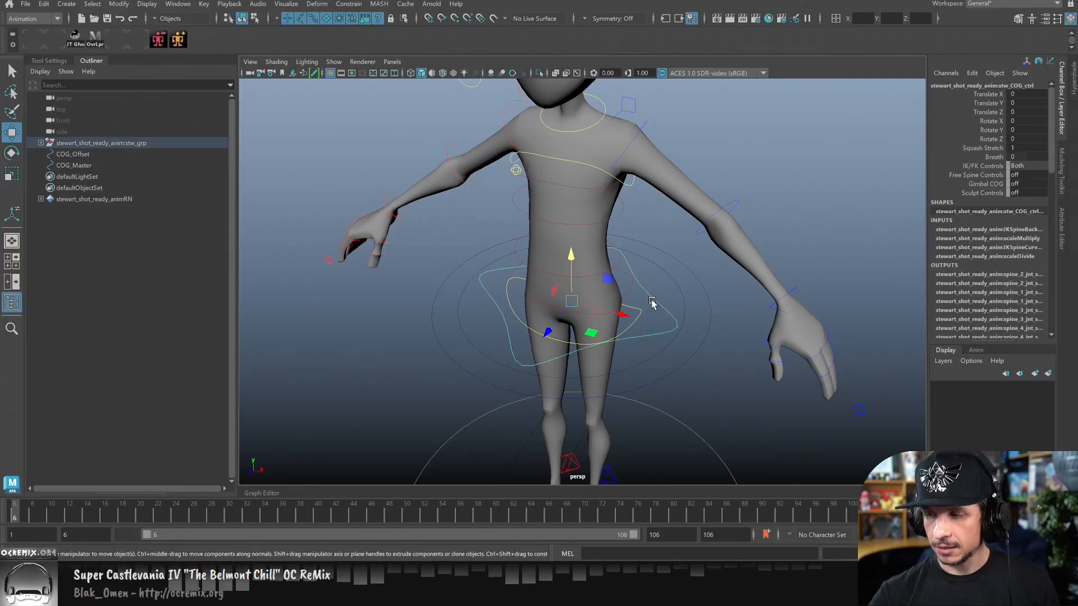
{"action": "left_click", "coordinate": [692, 330]}
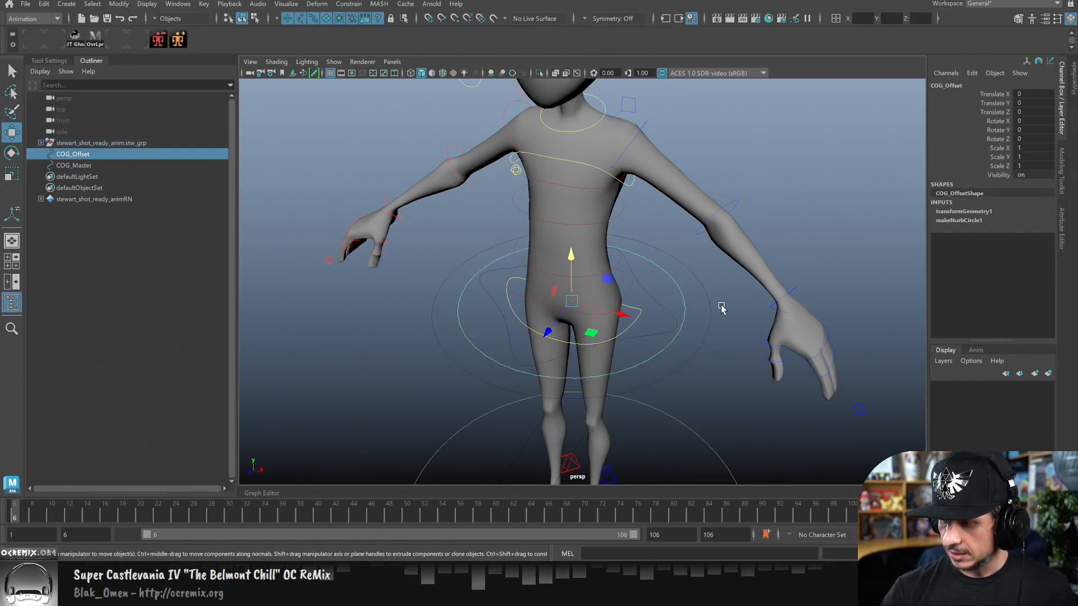
{"action": "left_click", "coordinate": [702, 338]}
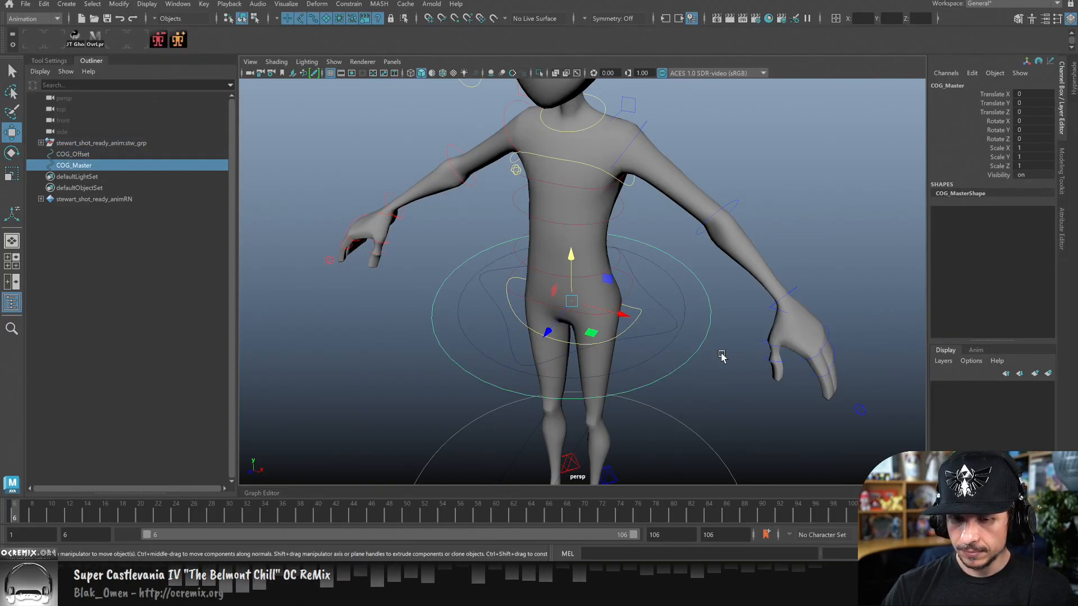
{"action": "left_click", "coordinate": [684, 302]}
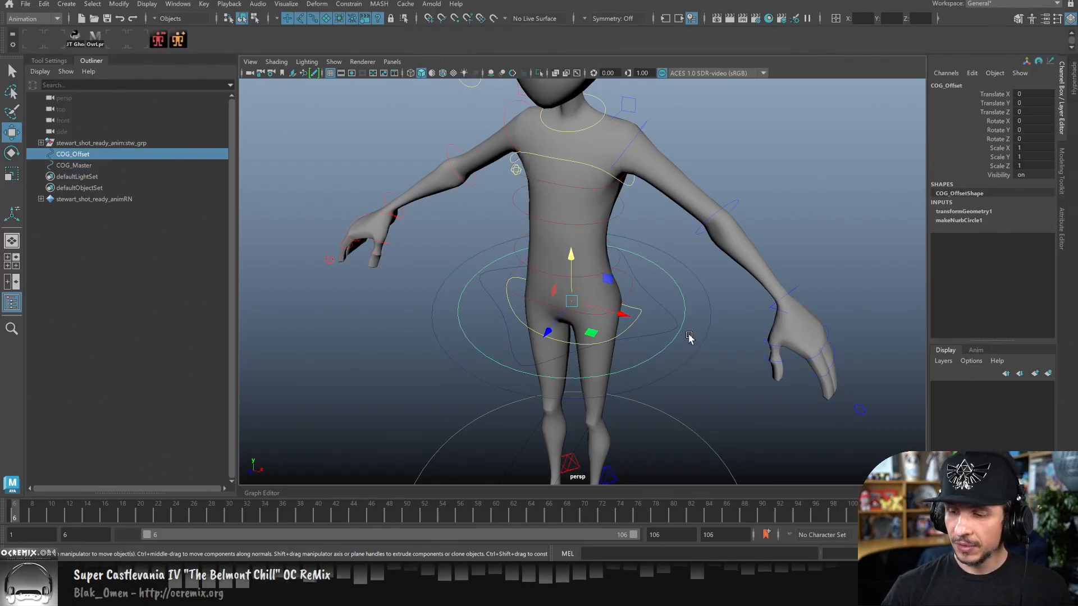
{"action": "left_click", "coordinate": [654, 335]}
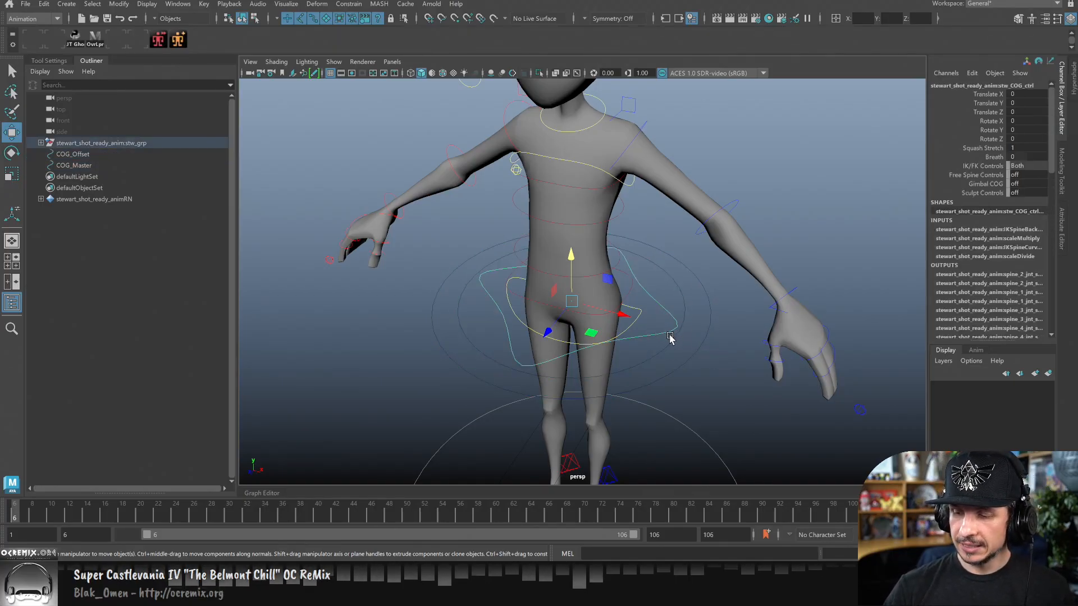
Parent COG_Offset under COG_Master and expand the COG_Master hierarchy.
{"action": "left_click", "coordinate": [90, 155]}
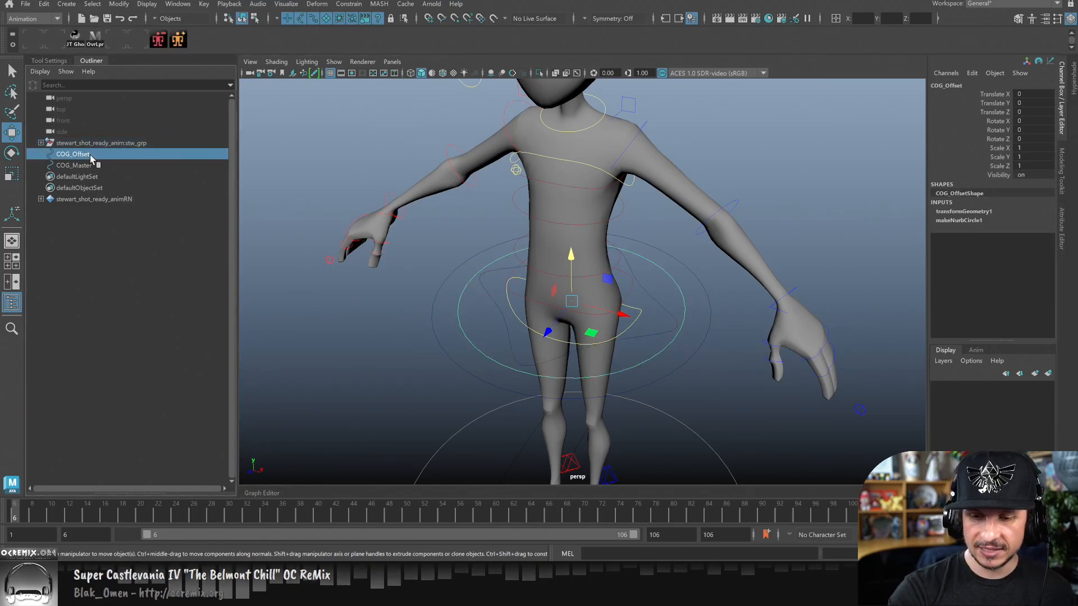
{"action": "left_click_drag", "start_coordinate": [90, 157], "coordinate": [90, 166]}
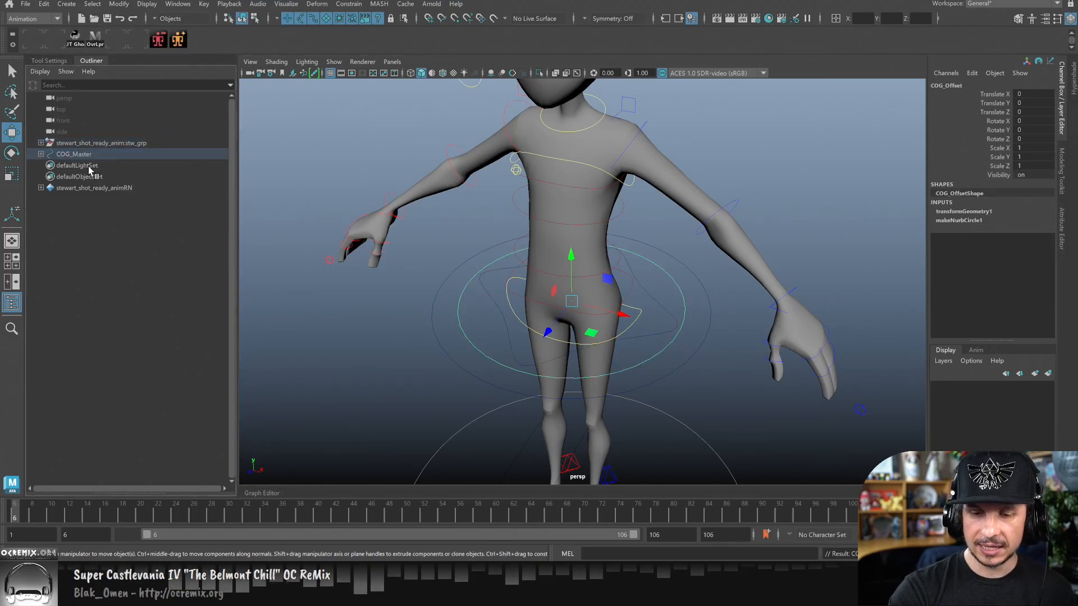
{"action": "left_click", "coordinate": [41, 154]}
Try moving the COG_Master circle, undo the move and clear the selection.
{"action": "left_click", "coordinate": [693, 358]}
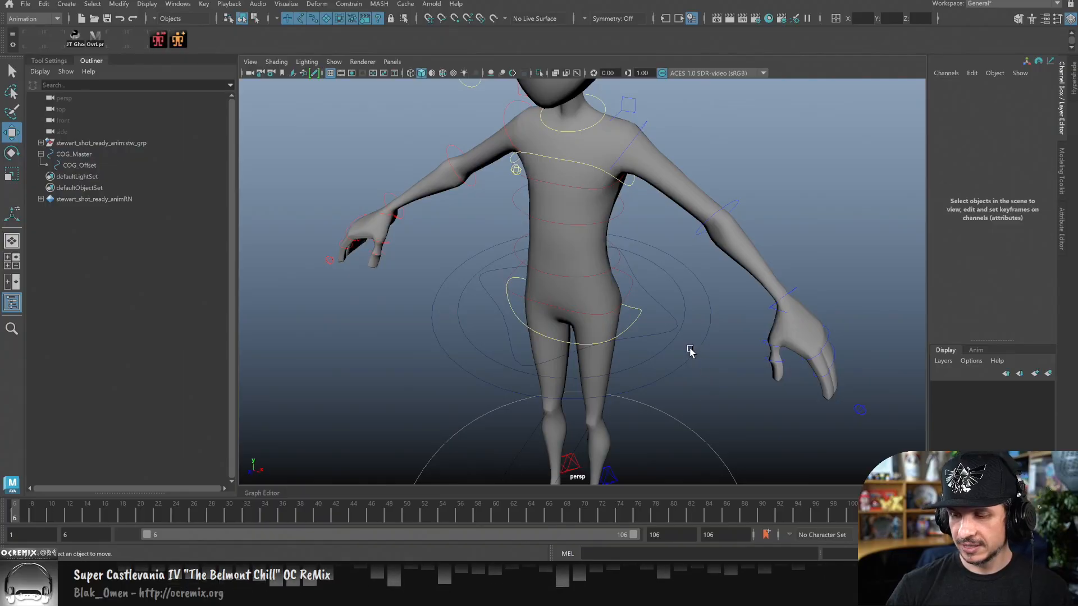
{"action": "left_click", "coordinate": [684, 353]}
{"action": "left_click_drag", "start_coordinate": [609, 284], "coordinate": [666, 284]}
{"action": "key", "text": "ctrl+z"}
{"action": "left_click", "coordinate": [705, 367]}
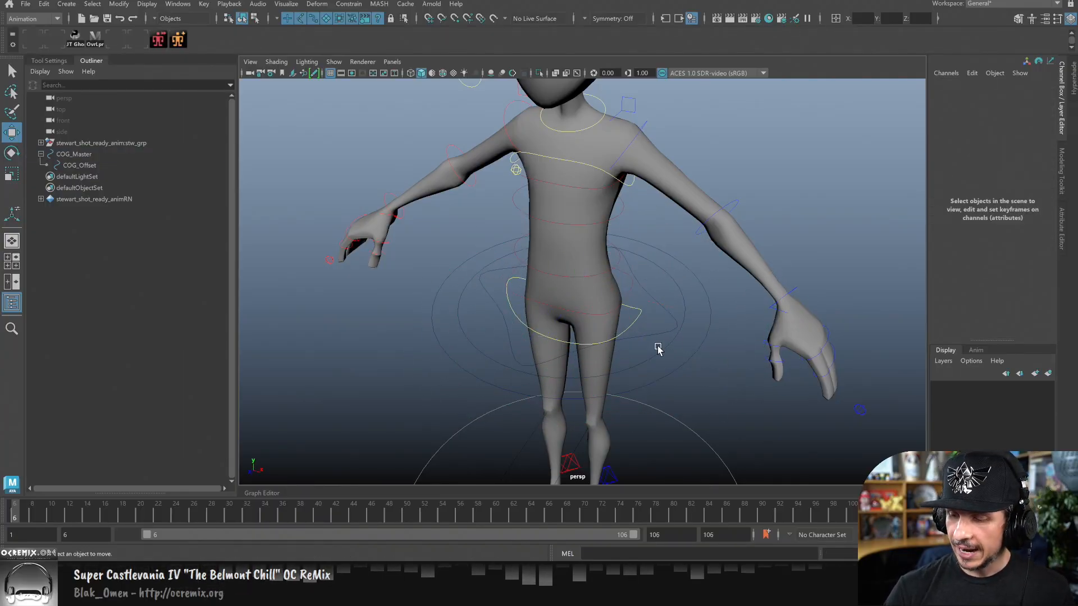
Parent-constrain the character's main COG control to COG_Offset.
{"action": "left_click", "coordinate": [663, 349]}
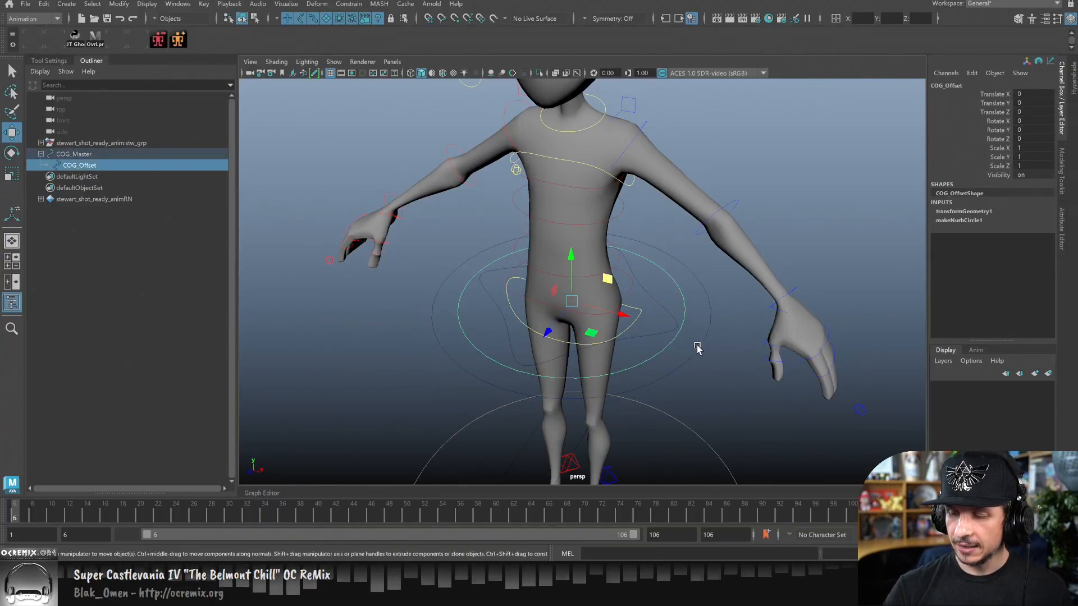
{"action": "left_click", "coordinate": [667, 319]}
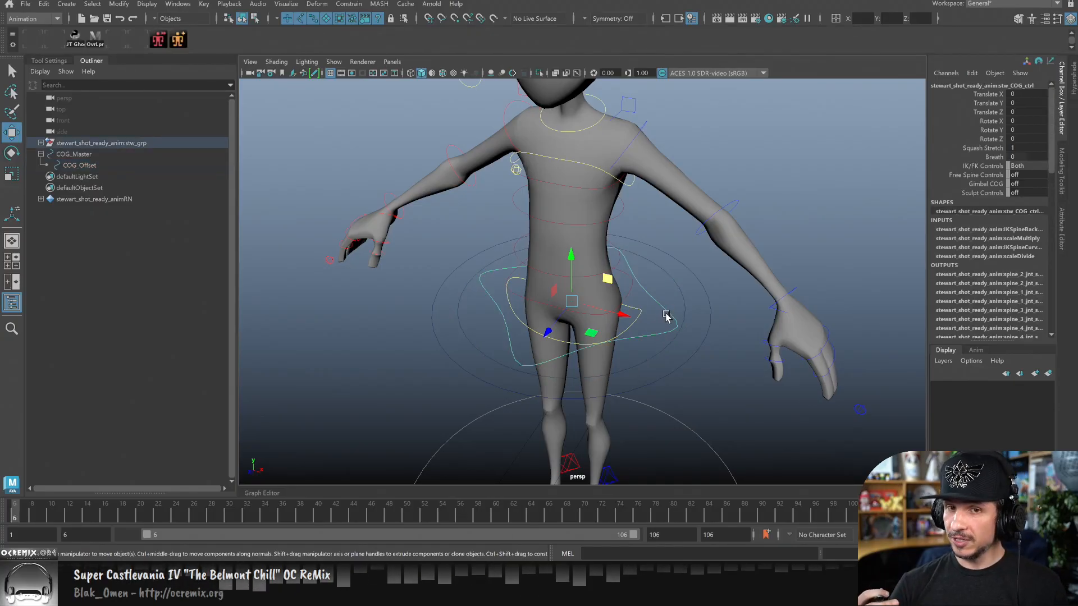
{"action": "left_click", "coordinate": [684, 310]}
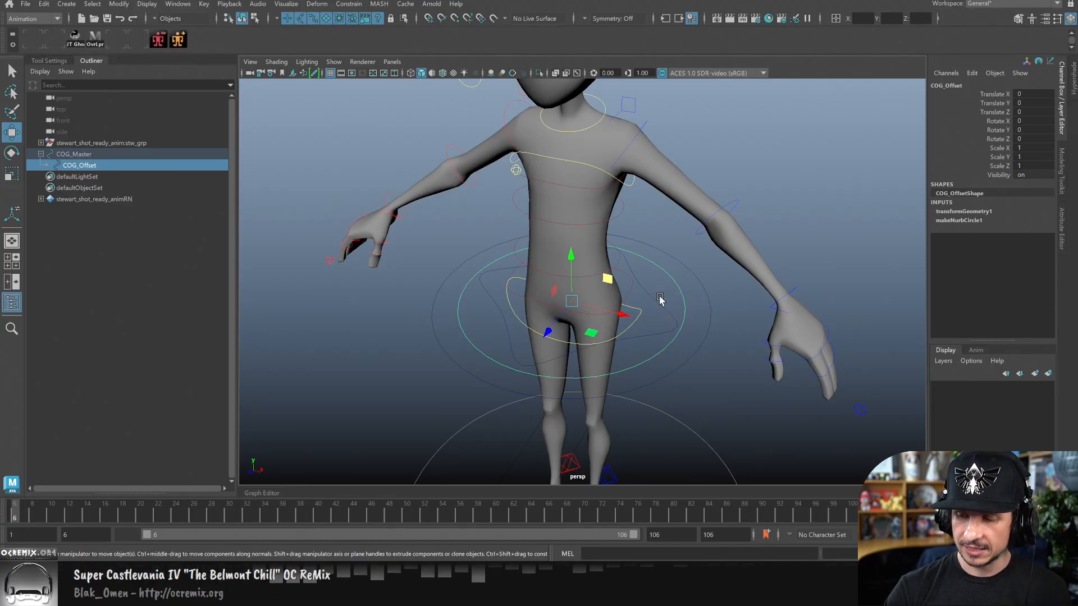
{"action": "left_click", "coordinate": [656, 329]}
{"action": "left_click", "coordinate": [349, 5]}
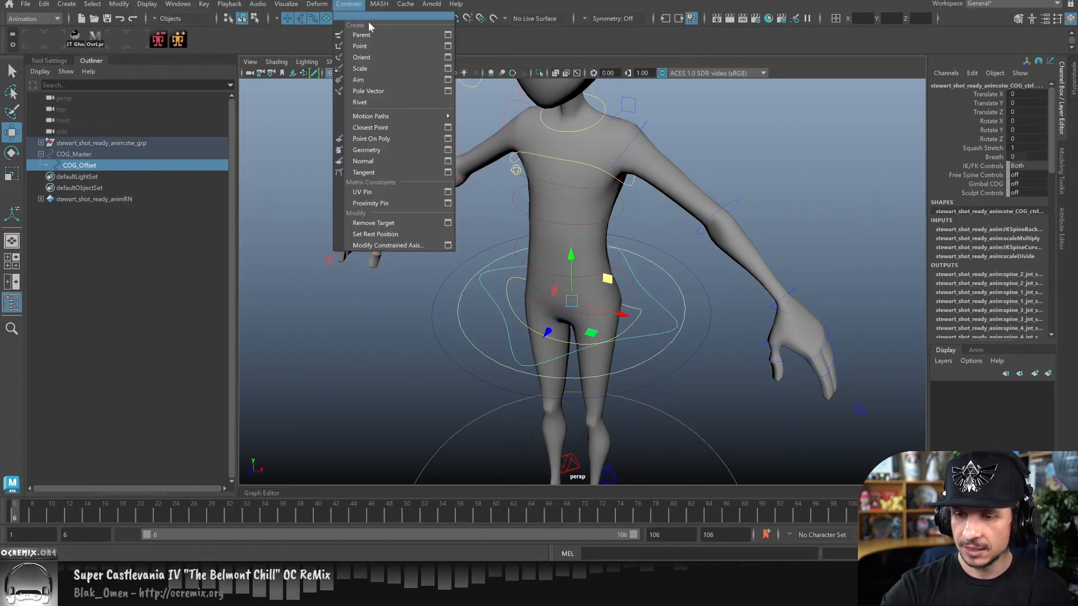
{"action": "left_click", "coordinate": [372, 35]}
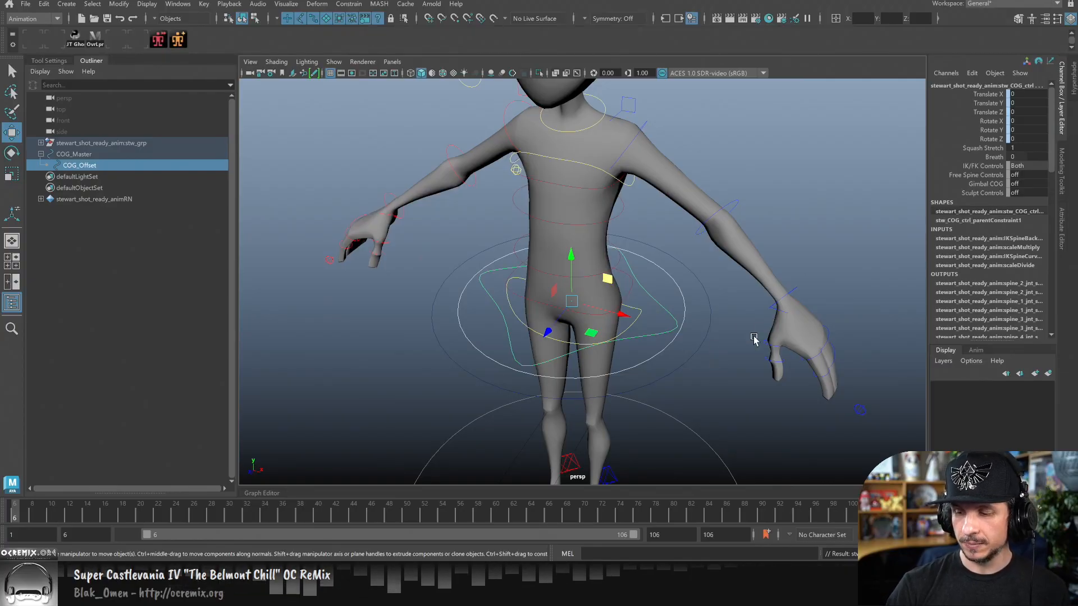
Try moving and rotating the COG_Master control to test the constraint on the character, and undo the changes.
{"action": "scroll", "coordinate": [760, 337], "scroll_direction": "down", "scroll_amount": 2}
{"action": "left_click", "coordinate": [659, 311]}
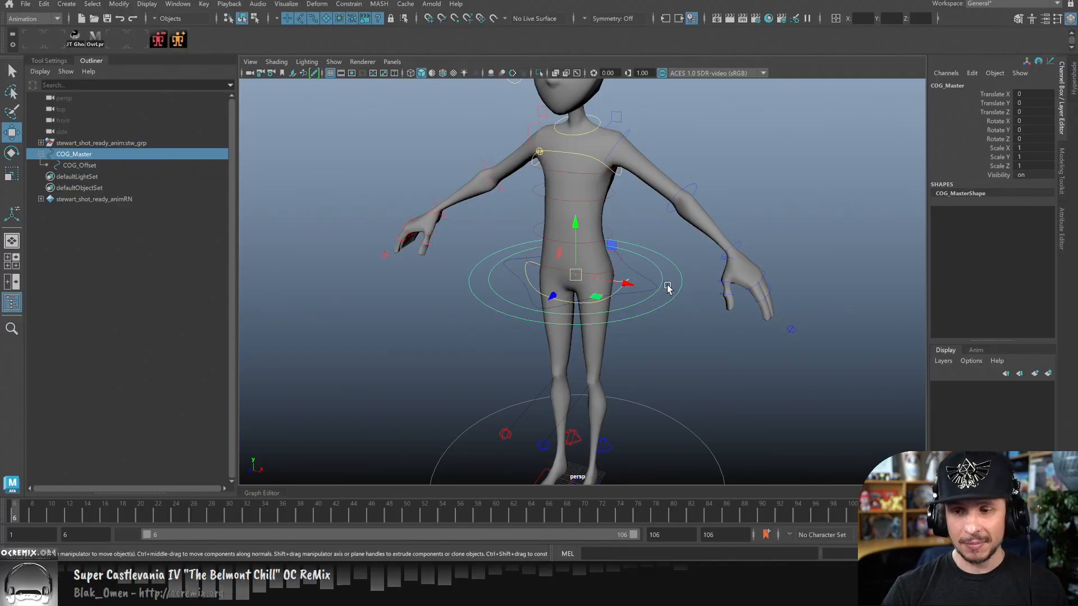
{"action": "mouse_move", "coordinate": [616, 250]}
{"action": "left_mouse_down"}
{"action": "mouse_move", "coordinate": [654, 212]}
{"action": "mouse_move", "coordinate": [658, 226]}
{"action": "mouse_move", "coordinate": [609, 236]}
{"action": "mouse_move", "coordinate": [656, 276]}
{"action": "mouse_move", "coordinate": [590, 308]}
{"action": "mouse_move", "coordinate": [578, 285]}
{"action": "mouse_move", "coordinate": [606, 255]}
{"action": "left_mouse_up"}
{"action": "key", "text": "e"}
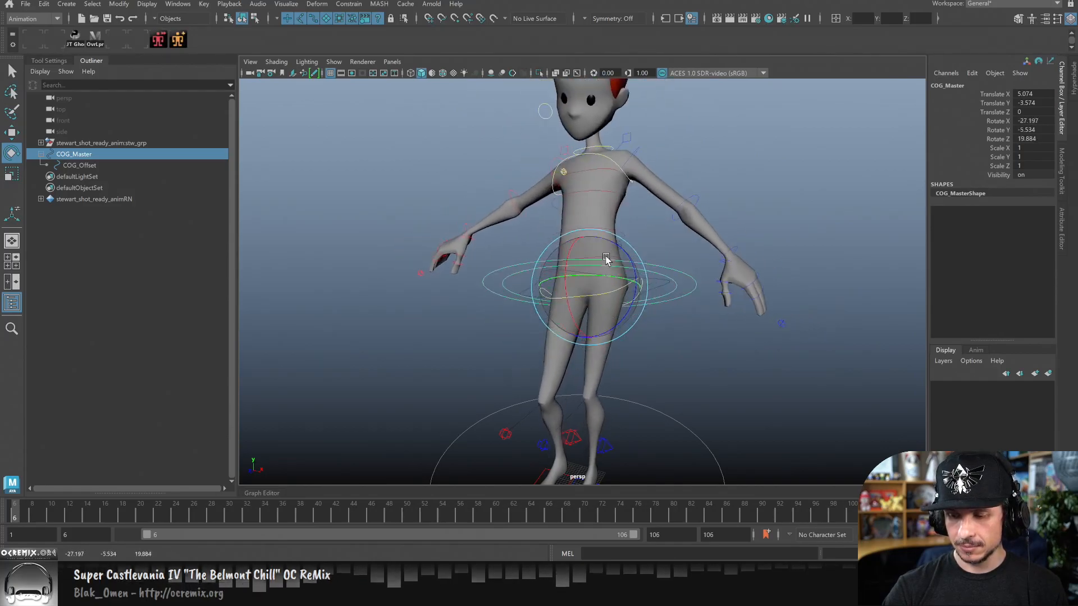
{"action": "key", "text": "ctrl+z"}
{"action": "key", "text": "ctrl+z"}
{"action": "key", "text": "ctrl+z"}
{"action": "key", "text": "ctrl+z"}
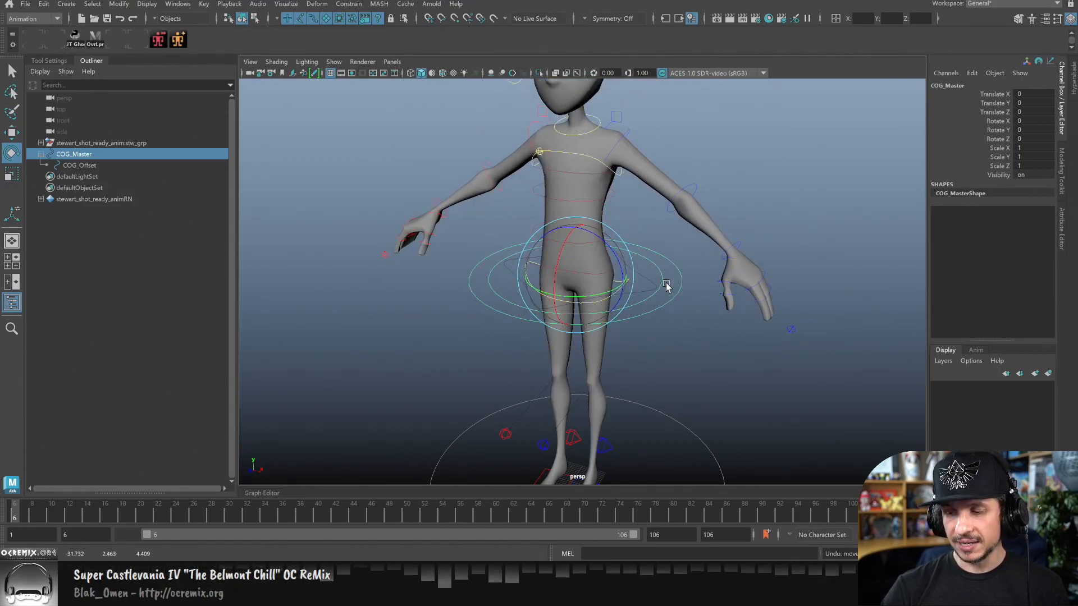
Lower COG_Offset about 44 units to crouch the character below COG_Master, and try rotating COG_Master about the Y axis.
{"action": "key", "text": "Down"}
{"action": "key", "text": "w"}
{"action": "left_click_drag", "start_coordinate": [668, 297], "coordinate": [590, 314], "text": "alt"}
{"action": "left_click_drag", "start_coordinate": [500, 195], "coordinate": [523, 316]}
{"action": "left_click_drag", "start_coordinate": [428, 268], "coordinate": [452, 294]}
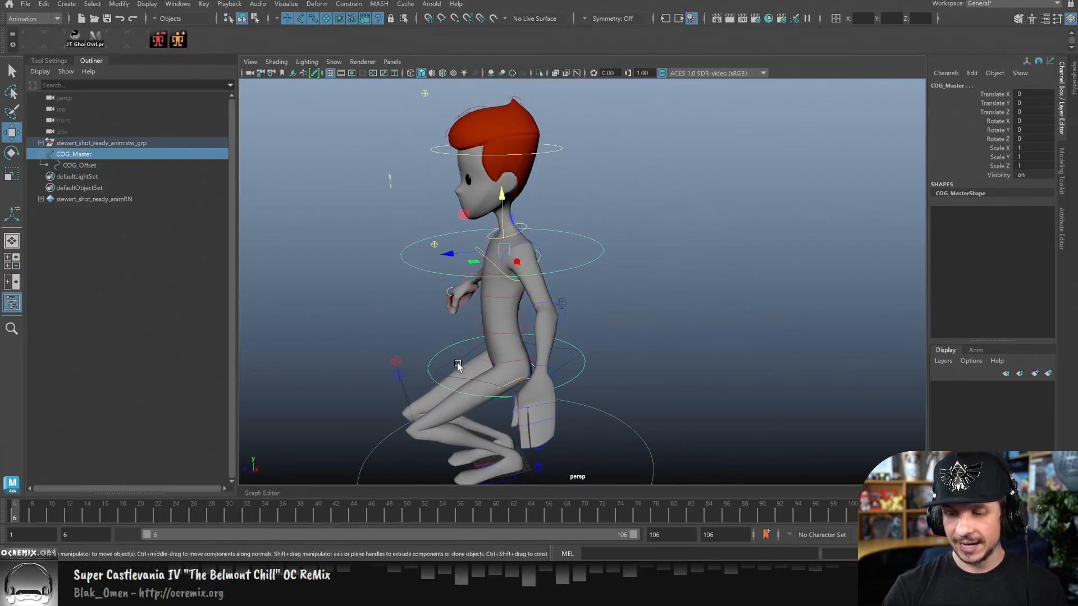
{"action": "left_click", "coordinate": [443, 349]}
{"action": "left_click_drag", "start_coordinate": [452, 369], "coordinate": [431, 372]}
{"action": "left_click_drag", "start_coordinate": [563, 258], "coordinate": [486, 284]}
{"action": "key", "text": "e"}
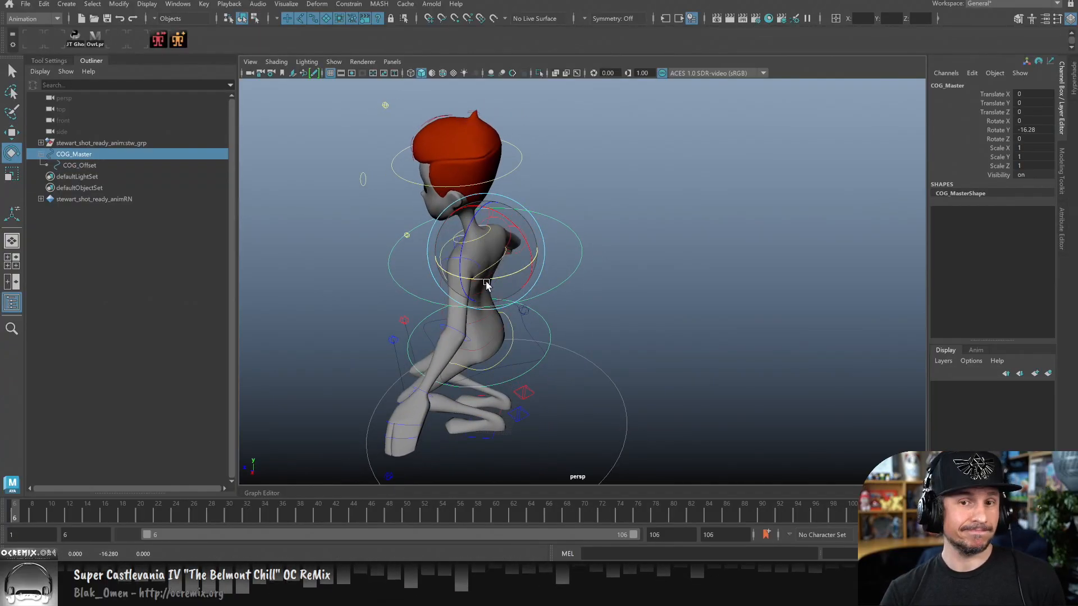
Undo the test rotation of COG_Master and the repositioning of COG_Offset.
{"action": "key", "text": "ctrl+z"}
{"action": "key", "text": "ctrl+z"}
{"action": "key", "text": "ctrl+z"}
{"action": "key", "text": "ctrl+z"}
{"action": "key", "text": "ctrl+z"}
{"action": "key", "text": "ctrl+z"}
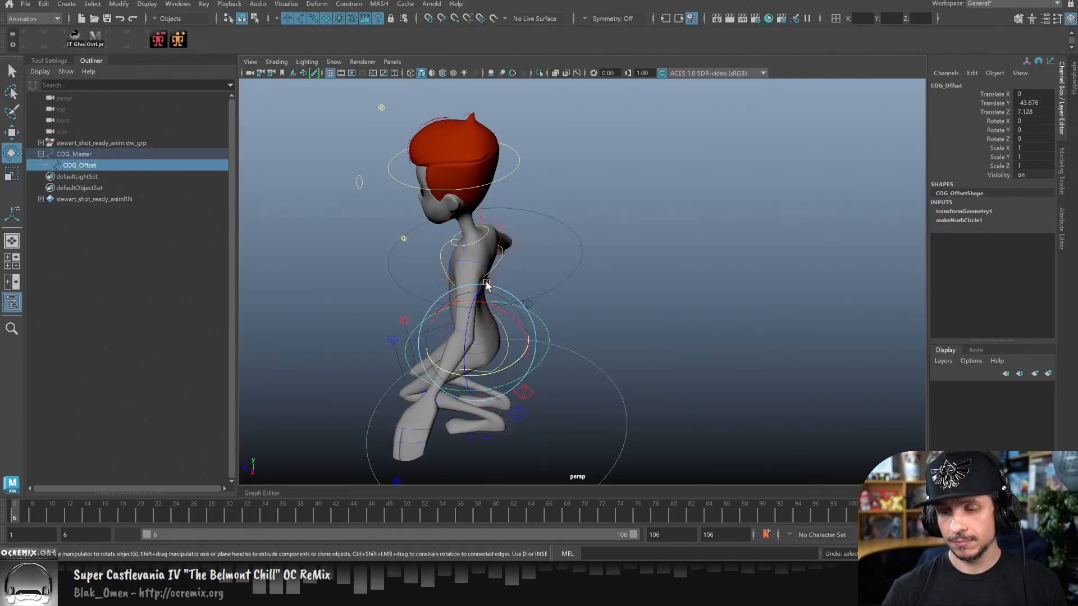
{"action": "key", "text": "ctrl+z"}
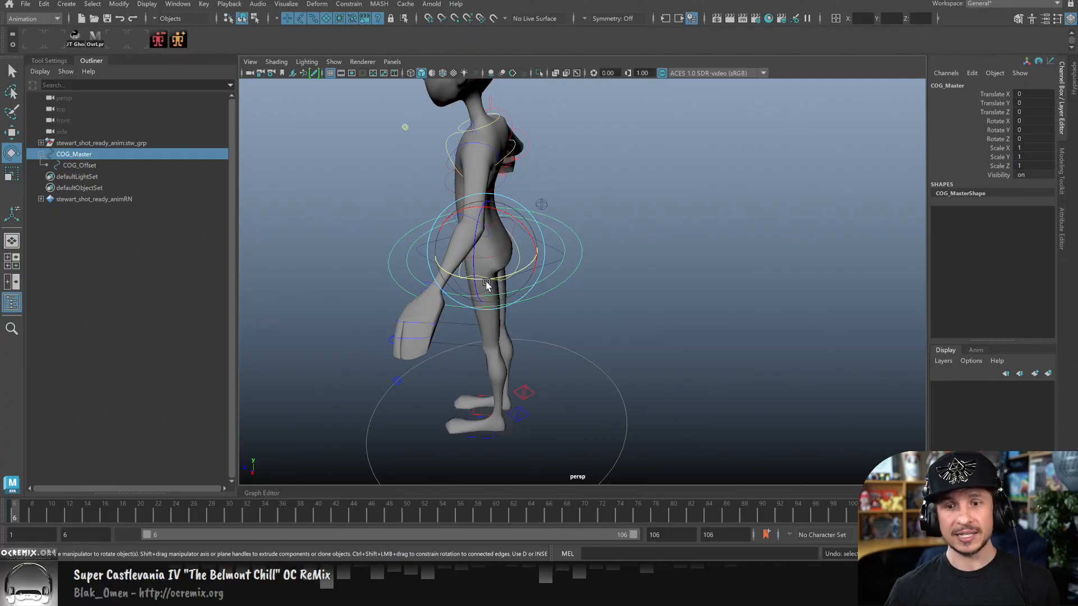
Delete the COG_Master and COG_Offset circles from the scene.
{"action": "left_click", "coordinate": [590, 303]}
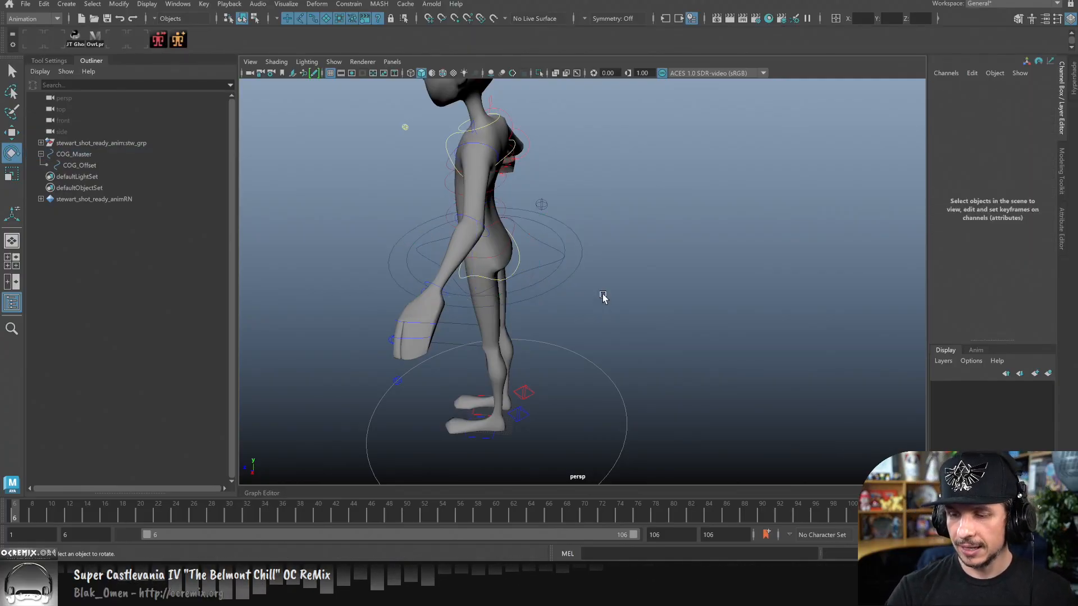
{"action": "left_click_drag", "start_coordinate": [557, 295], "coordinate": [544, 278]}
{"action": "key", "text": "Delete"}
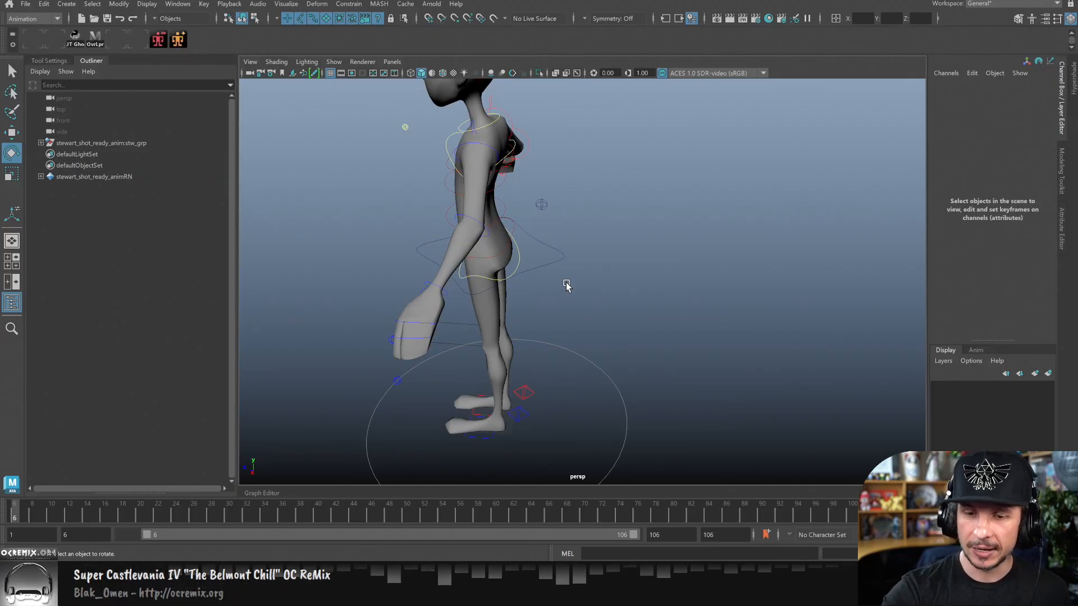
Launch animBot and turn off cycle check evaluation for this Maya session.
{"action": "left_click", "coordinate": [51, 44]}
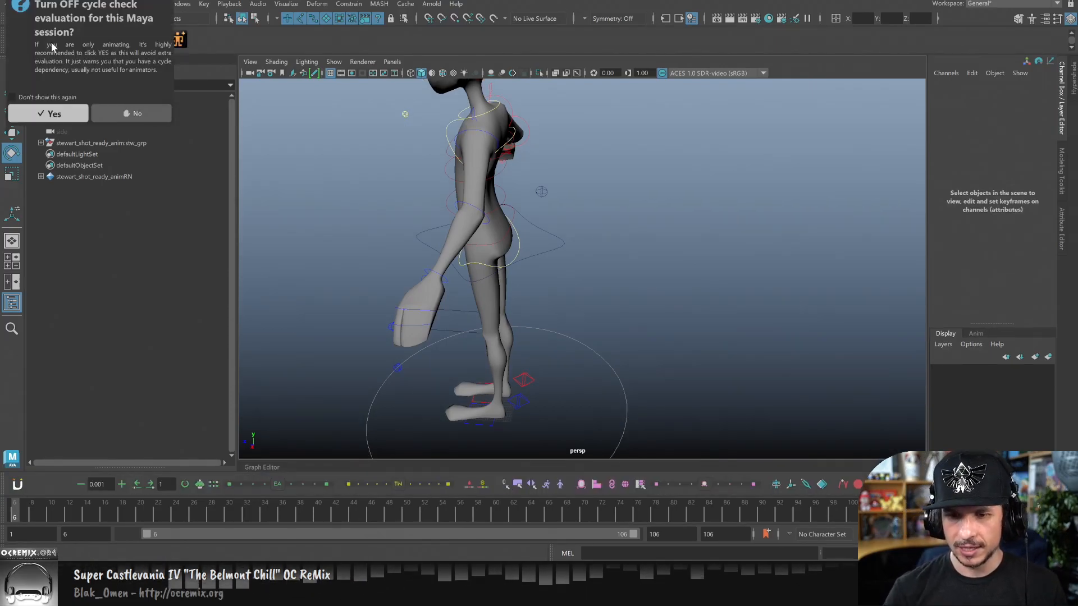
{"action": "left_click", "coordinate": [50, 117]}
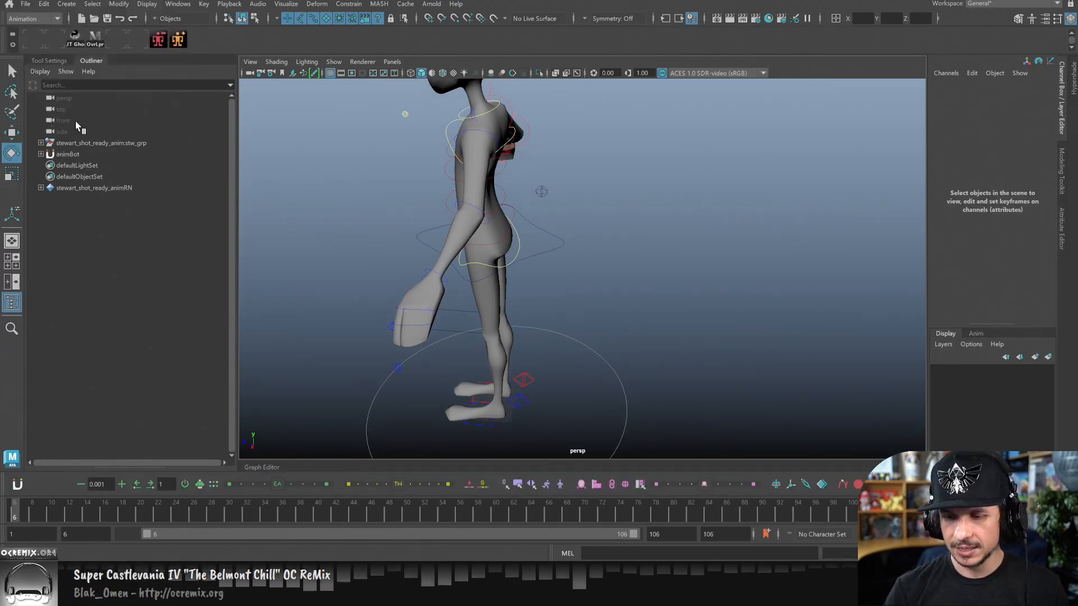
Try rotating the character's main COG control forward and back about its X axis, and undo the rotation.
{"action": "left_click", "coordinate": [551, 254]}
{"action": "left_click_drag", "start_coordinate": [534, 234], "coordinate": [540, 233]}
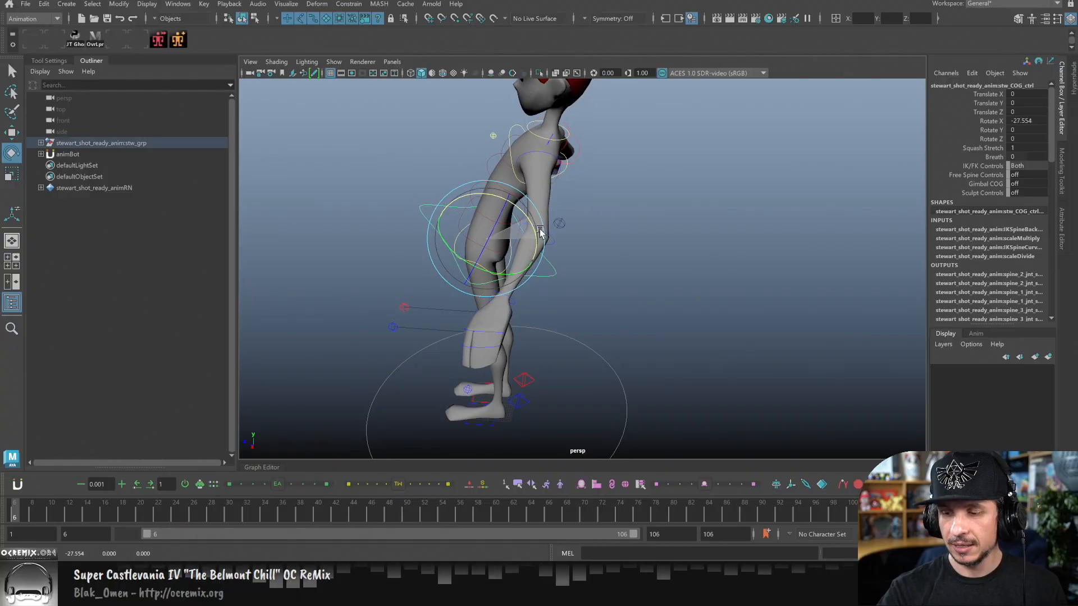
{"action": "key", "text": "ctrl+z"}
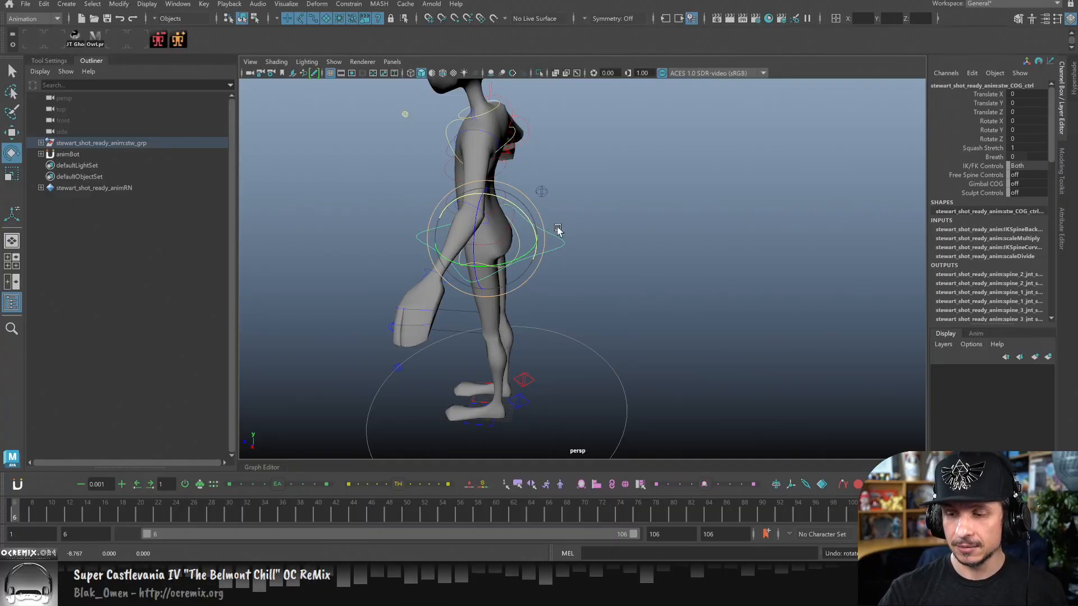
Create an animBot Temp Pivot for the main COG control and raise it to the character's upper back.
{"action": "middle_click_drag", "start_coordinate": [611, 230], "coordinate": [656, 313], "text": "alt"}
{"action": "left_click_drag", "start_coordinate": [657, 313], "coordinate": [644, 316], "text": "alt"}
{"action": "key", "text": "q"}
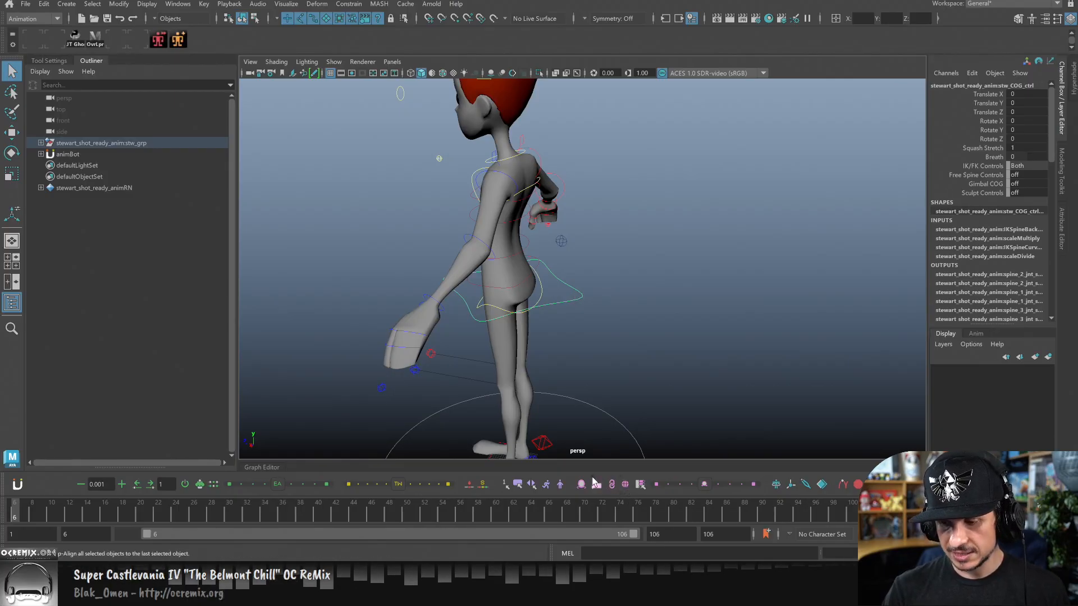
{"action": "left_click", "coordinate": [792, 485]}
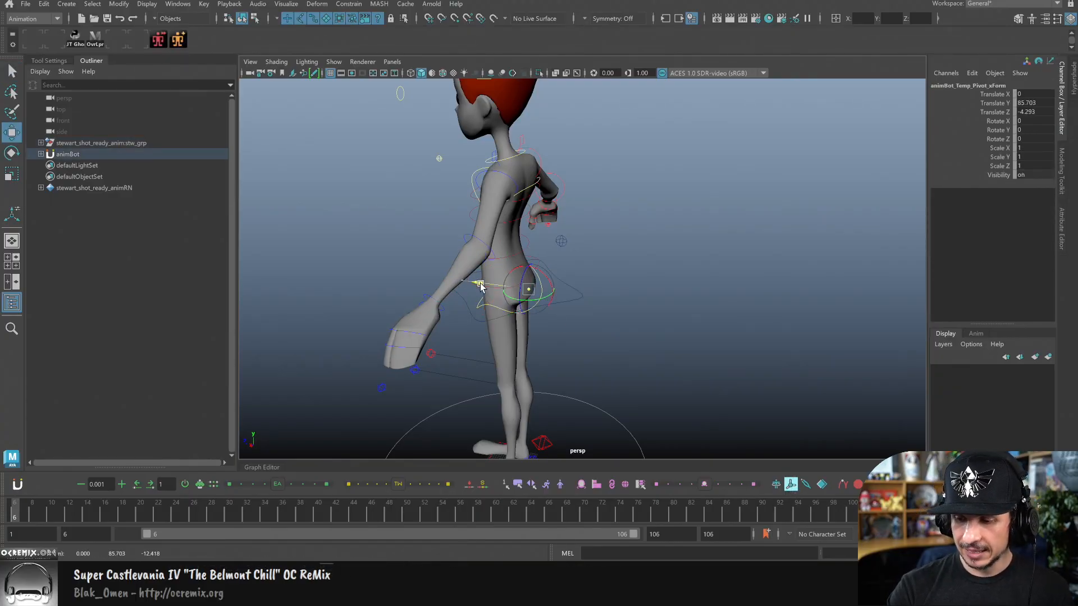
{"action": "left_click_drag", "start_coordinate": [471, 284], "coordinate": [493, 337], "text": "alt"}
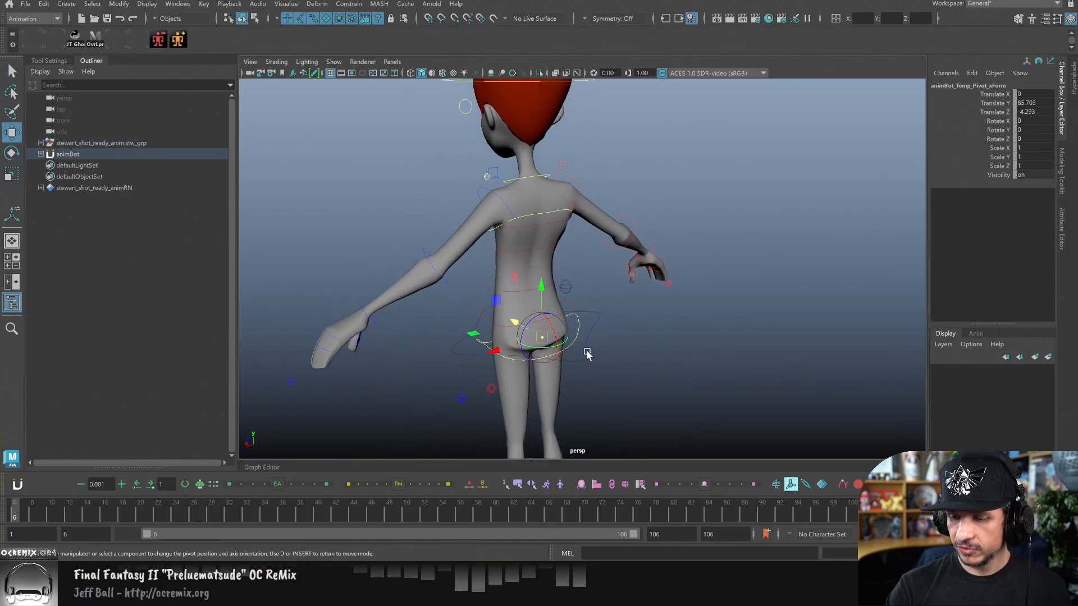
{"action": "left_click_drag", "start_coordinate": [526, 275], "coordinate": [525, 161]}
{"action": "left_click_drag", "start_coordinate": [555, 231], "coordinate": [621, 355], "text": "alt"}
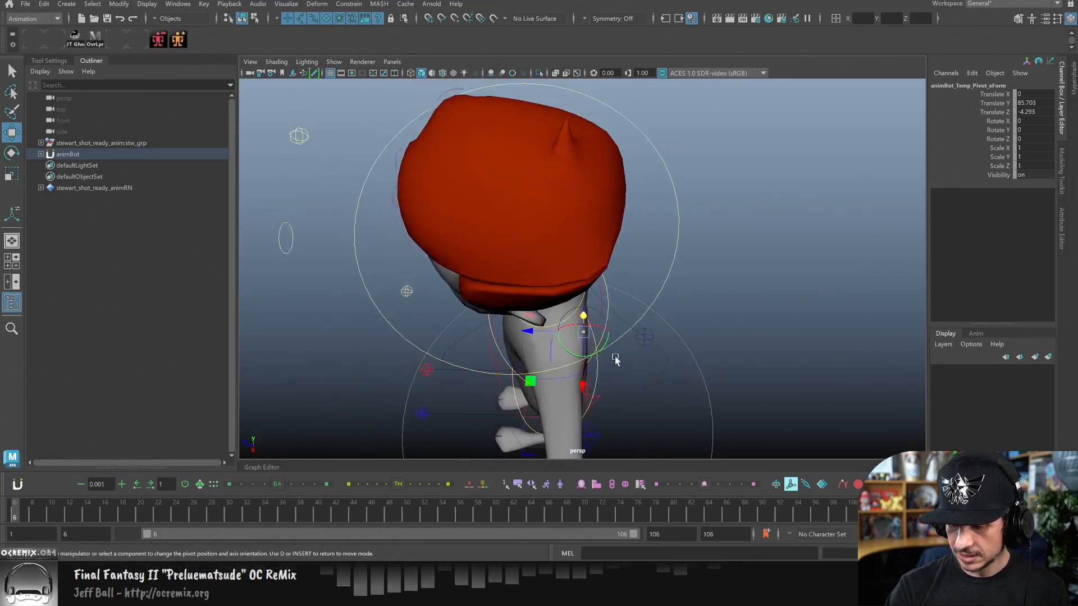
{"action": "left_click_drag", "start_coordinate": [538, 350], "coordinate": [664, 344], "text": "alt"}
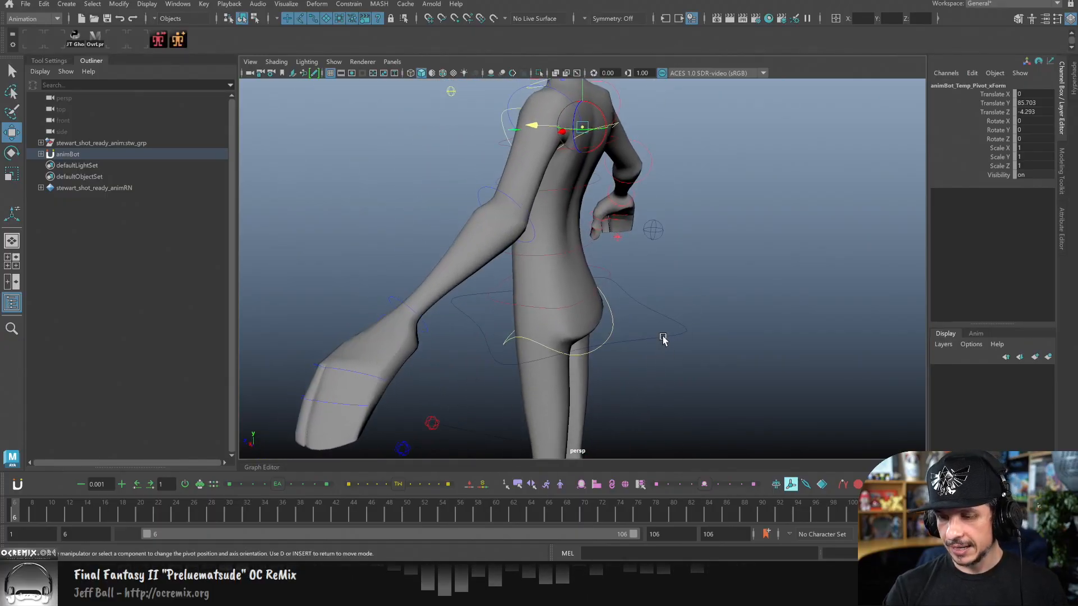
Try rotating the main COG control about its own default pivot, and undo the rotation.
{"action": "left_click", "coordinate": [653, 338]}
{"action": "key", "text": "e"}
{"action": "left_click_drag", "start_coordinate": [587, 306], "coordinate": [575, 339]}
{"action": "key", "text": "ctrl+z"}
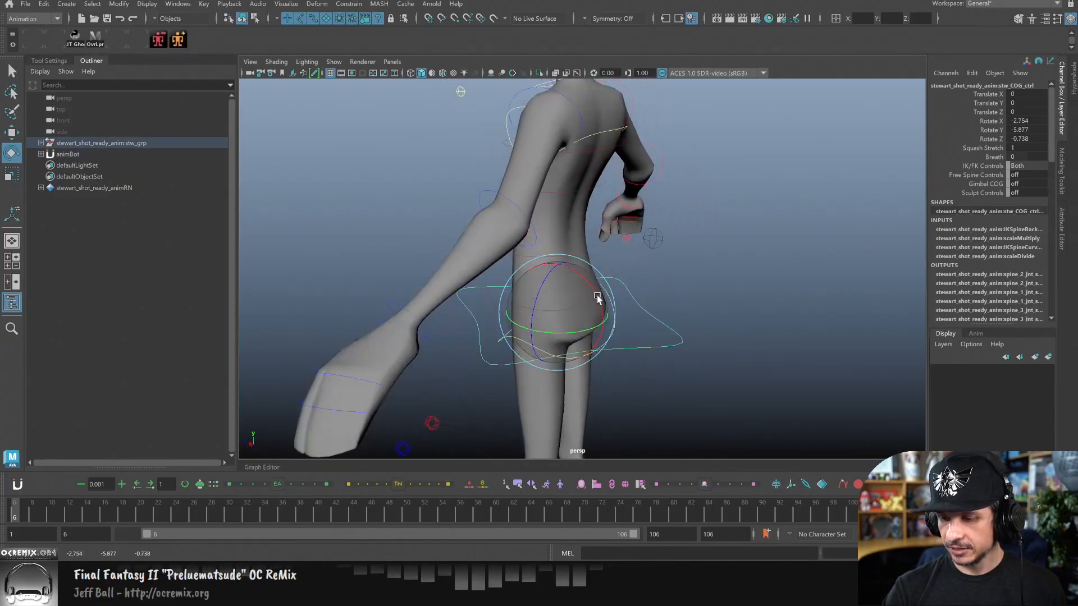
Reactivate the Temp Pivot and rotate the character around it to about -33.6, -5.4 and 1.9 degrees in X, Y and Z.
{"action": "left_click", "coordinate": [791, 484]}
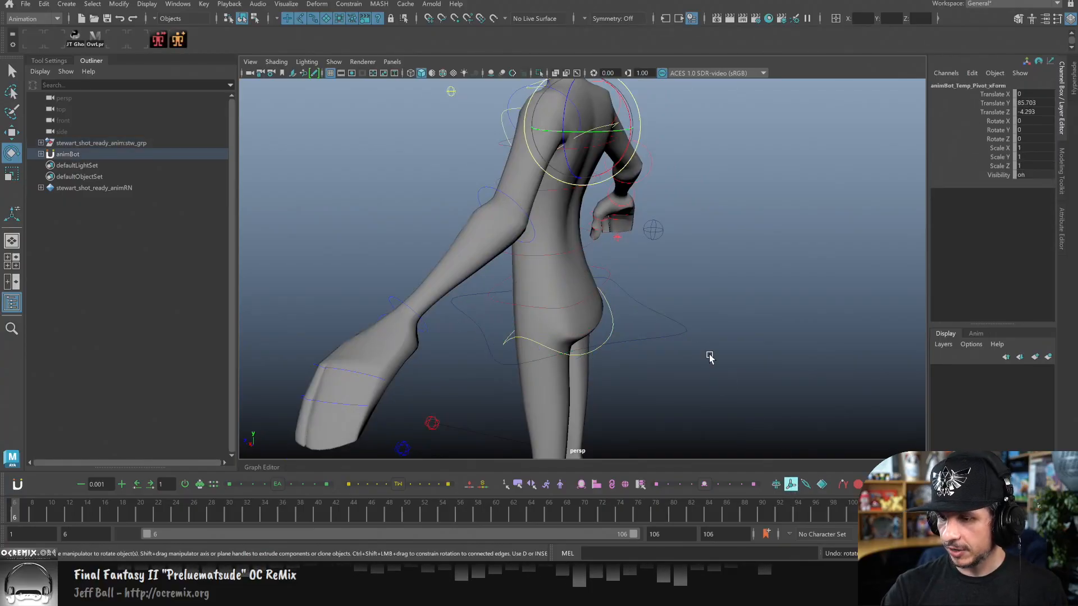
{"action": "left_click_drag", "start_coordinate": [600, 118], "coordinate": [640, 284]}
{"action": "mouse_move", "coordinate": [514, 293]}
{"action": "left_mouse_down"}
{"action": "mouse_move", "coordinate": [547, 265]}
{"action": "mouse_move", "coordinate": [530, 315]}
{"action": "mouse_move", "coordinate": [520, 271]}
{"action": "mouse_move", "coordinate": [530, 280]}
{"action": "left_mouse_up"}
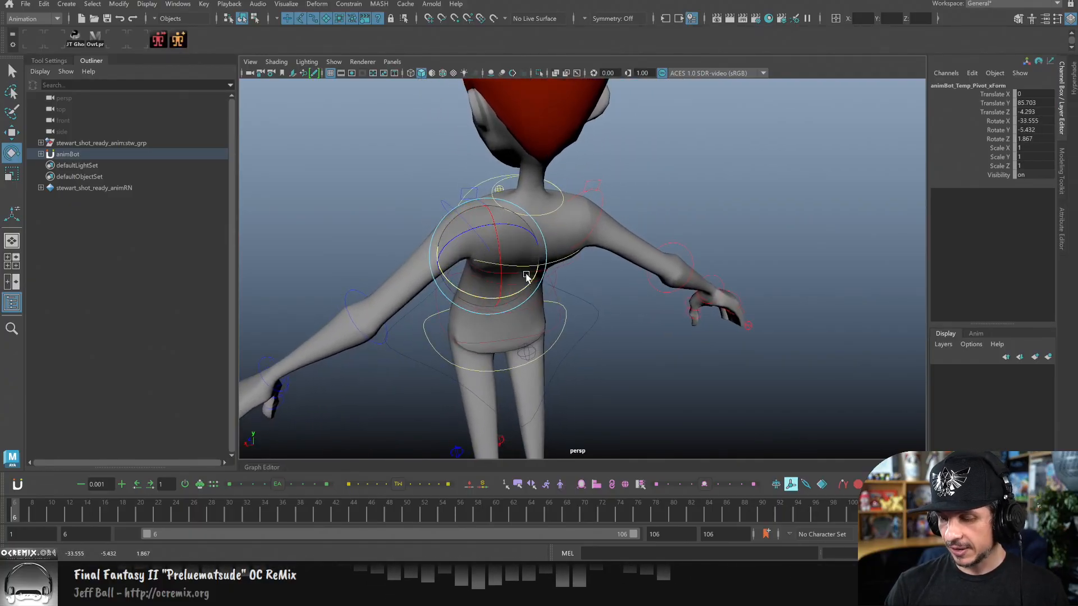
Switch the Temp Pivot off and on again, try moving it sideways, and undo the move.
{"action": "left_click", "coordinate": [792, 488]}
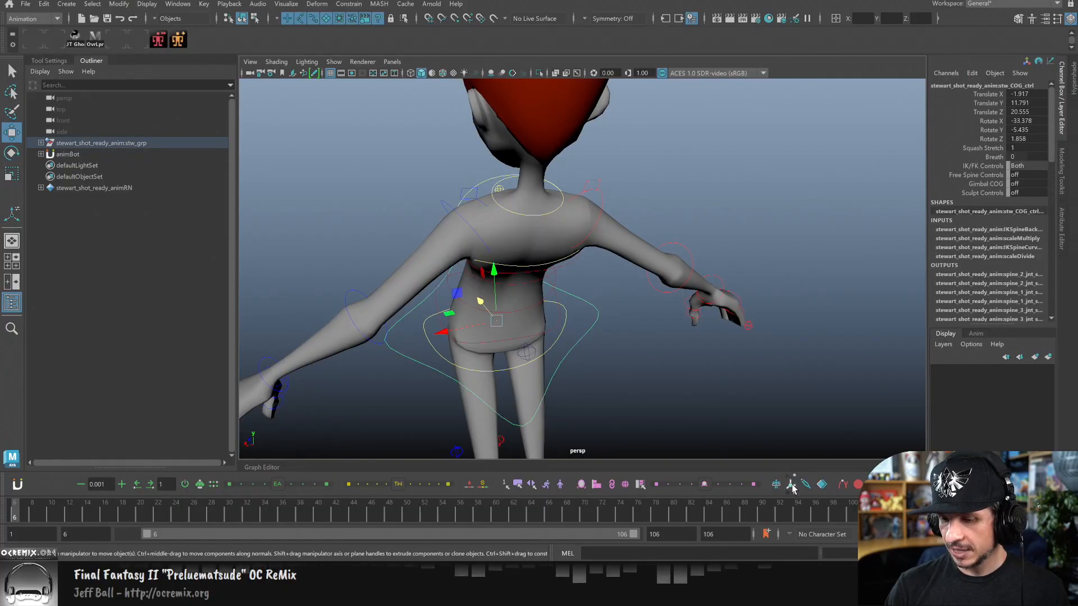
{"action": "left_click", "coordinate": [792, 488]}
{"action": "left_click_drag", "start_coordinate": [441, 266], "coordinate": [465, 270]}
{"action": "key", "text": "ctrl+z"}
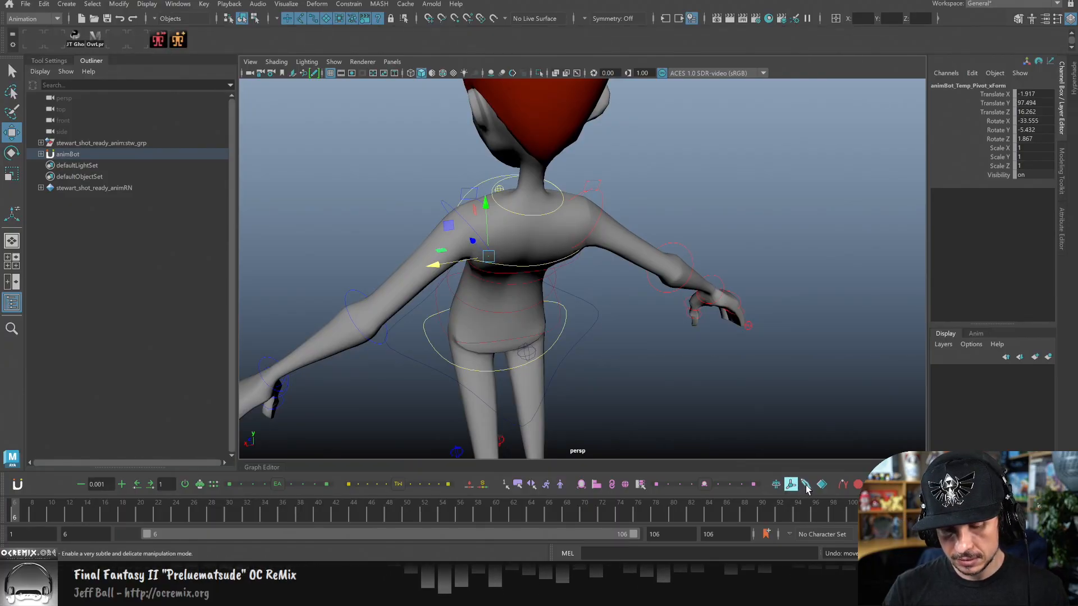
Dismiss the Anim Controls options and try Toggle Edit Temp Pivot to make the pivot position editable.
{"action": "left_click", "coordinate": [776, 485]}
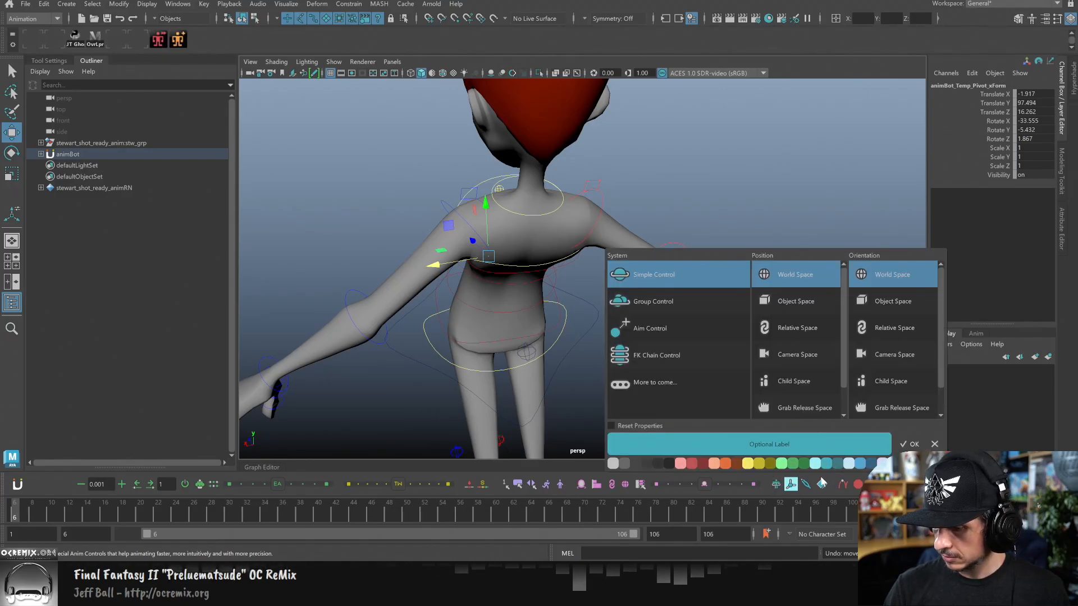
{"action": "left_click", "coordinate": [790, 485]}
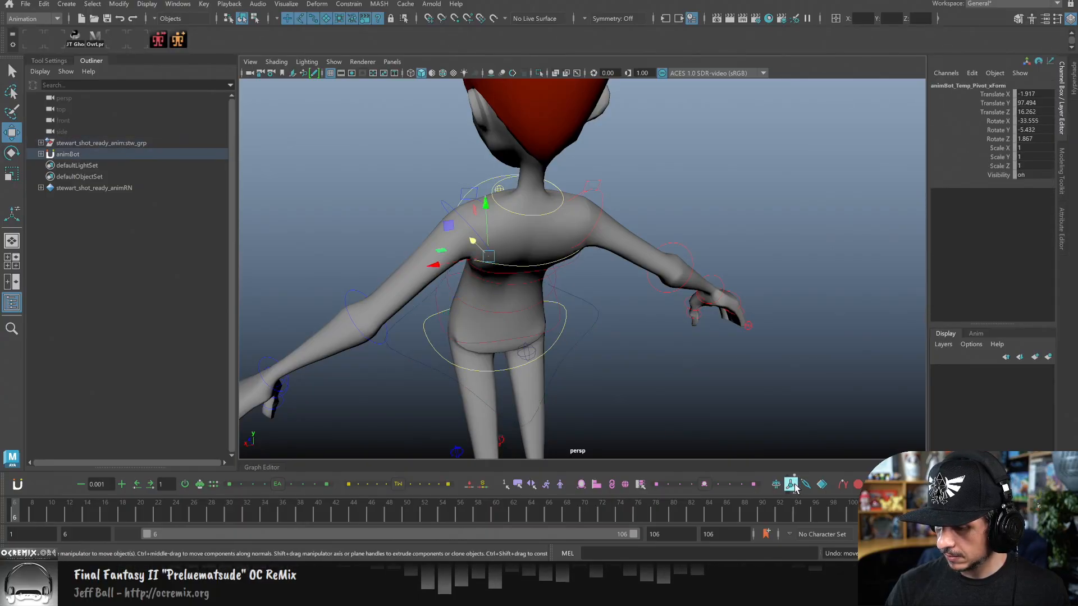
{"action": "left_click", "coordinate": [792, 484]}
{"action": "right_click", "coordinate": [791, 484]}
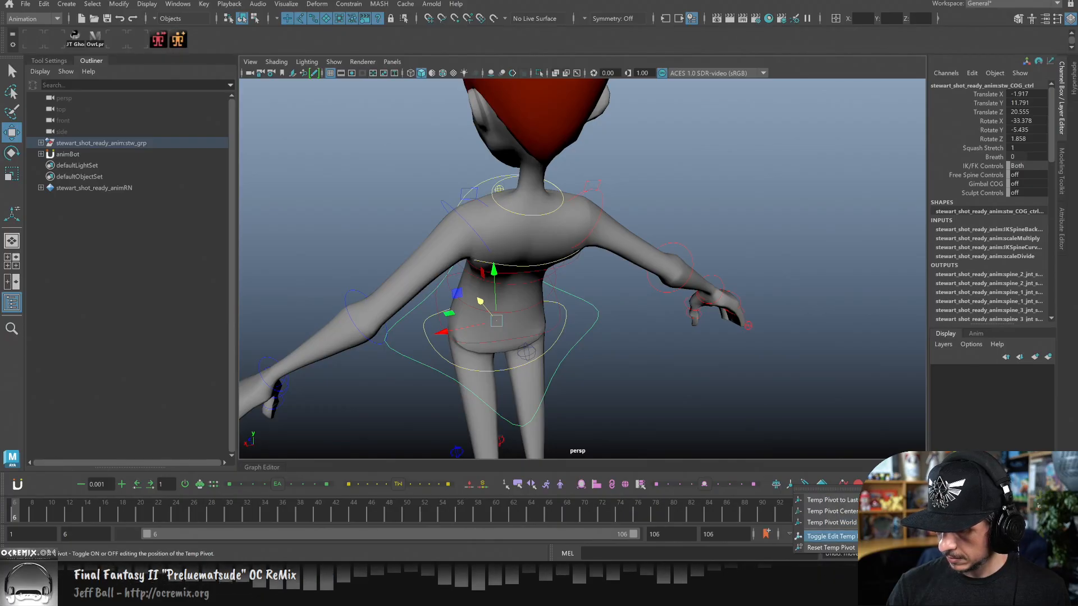
{"action": "left_click", "coordinate": [831, 536]}
{"action": "left_click", "coordinate": [792, 484]}
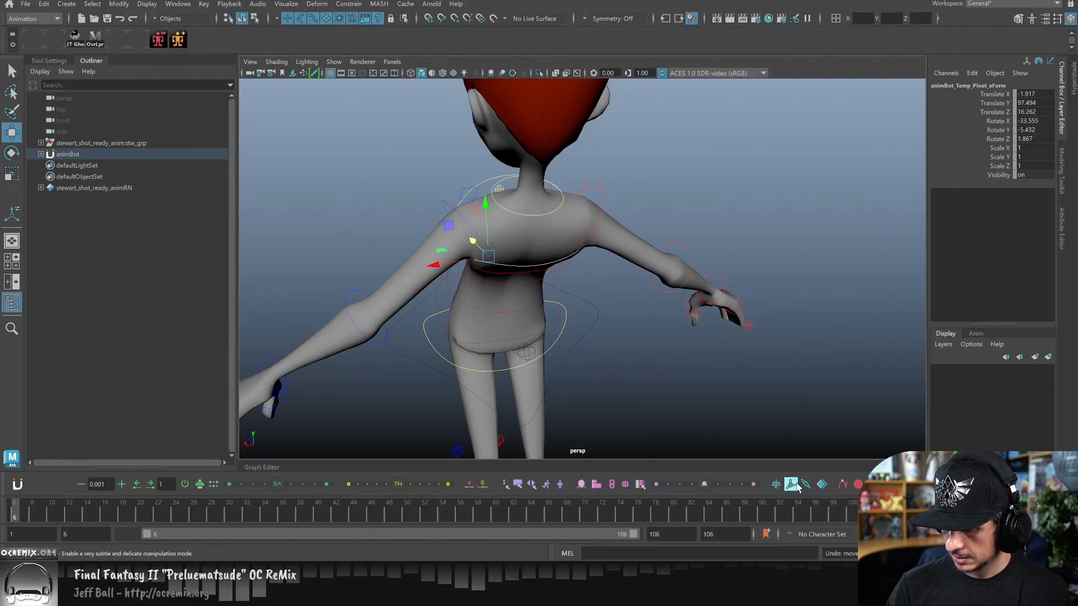
Reactivate the Temp Pivot, try shifting only its pivot sideways across the upper back, and undo the shift.
{"action": "left_click", "coordinate": [792, 486]}
{"action": "mouse_move", "coordinate": [448, 268]}
{"action": "left_mouse_down", "text": "alt"}
{"action": "mouse_move", "coordinate": [436, 269]}
{"action": "mouse_move", "coordinate": [445, 274]}
{"action": "left_mouse_up", "text": "alt"}
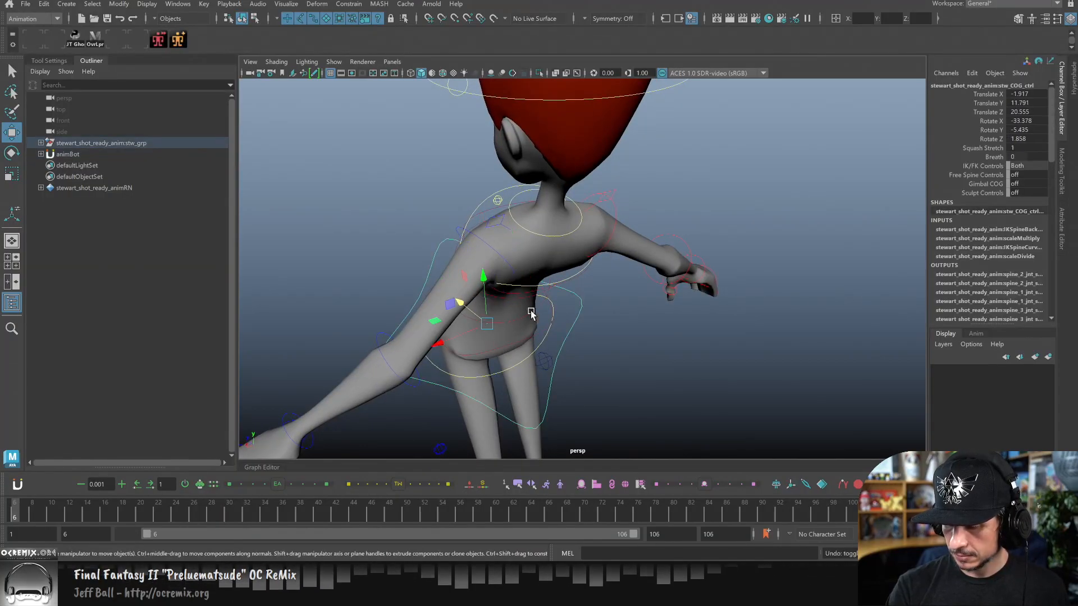
{"action": "left_click", "coordinate": [791, 484]}
{"action": "left_click", "coordinate": [791, 484]}
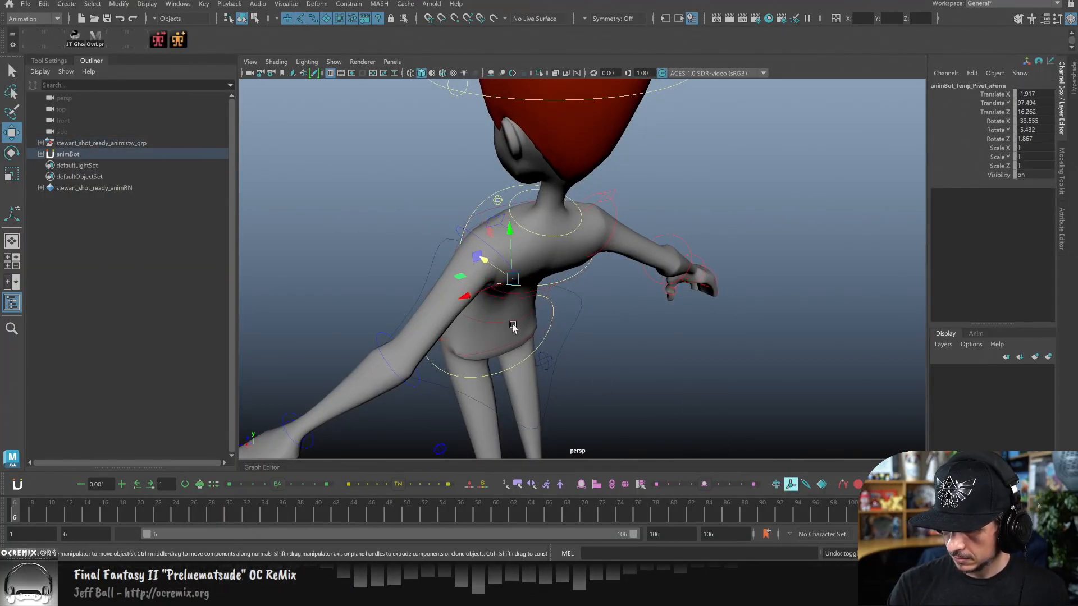
{"action": "left_click_drag", "start_coordinate": [466, 296], "coordinate": [548, 289]}
{"action": "left_click_drag", "start_coordinate": [710, 362], "coordinate": [661, 338], "text": "alt"}
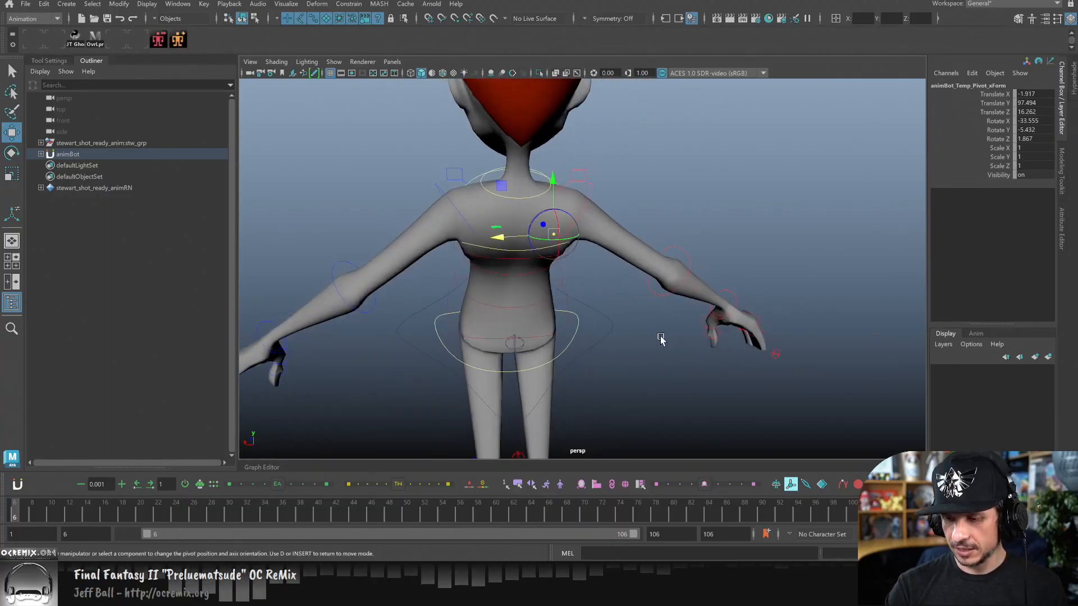
{"action": "key", "text": "ctrl+z"}
{"action": "key", "text": "ctrl+z"}
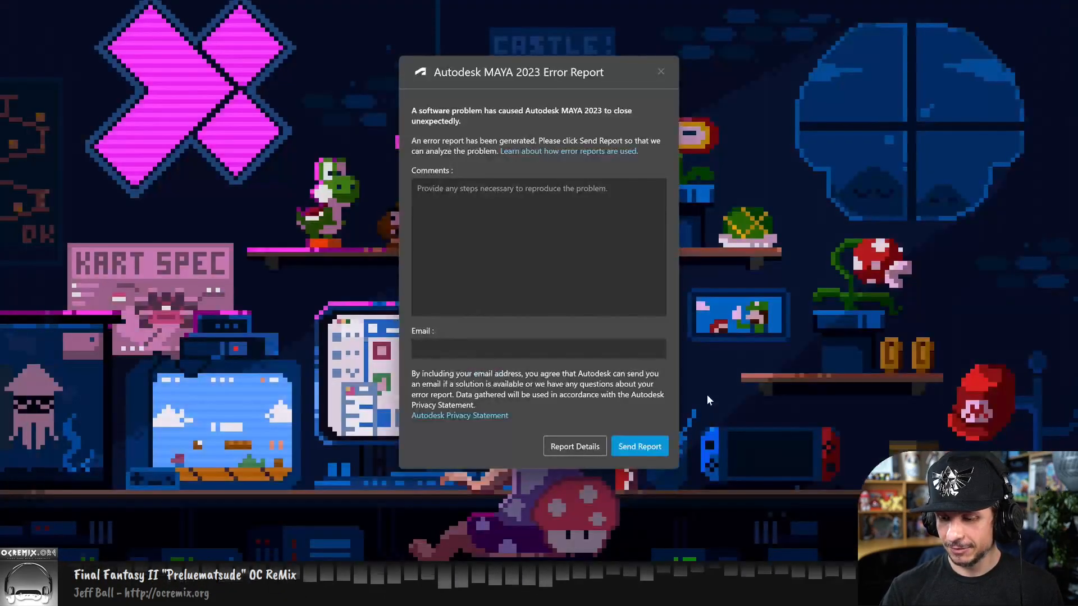
Close the Autodesk Maya error report without submitting it.
{"action": "left_click", "coordinate": [661, 71]}
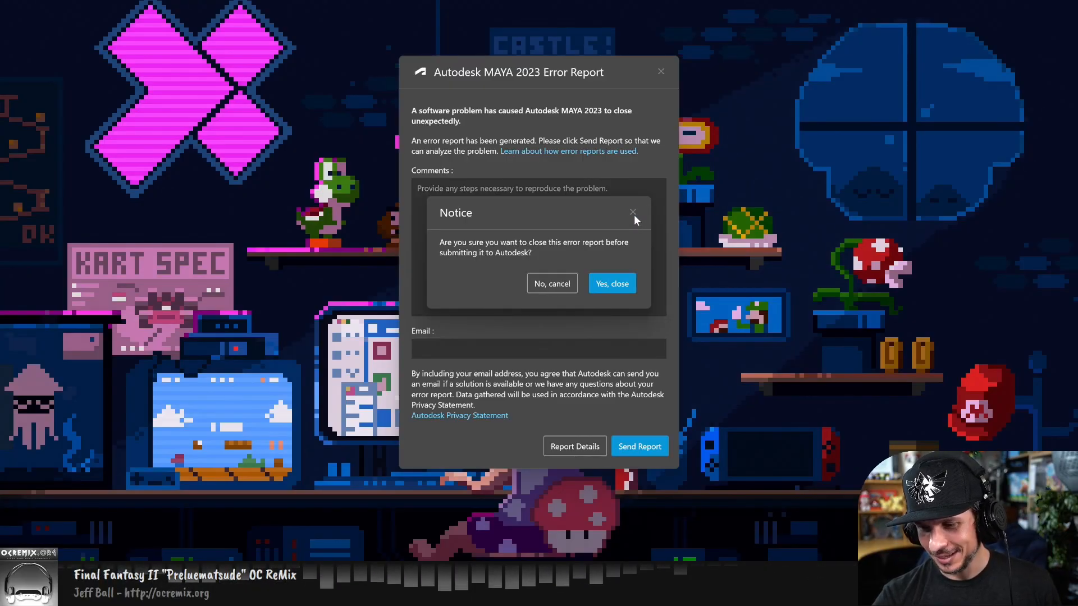
{"action": "left_click", "coordinate": [568, 284]}
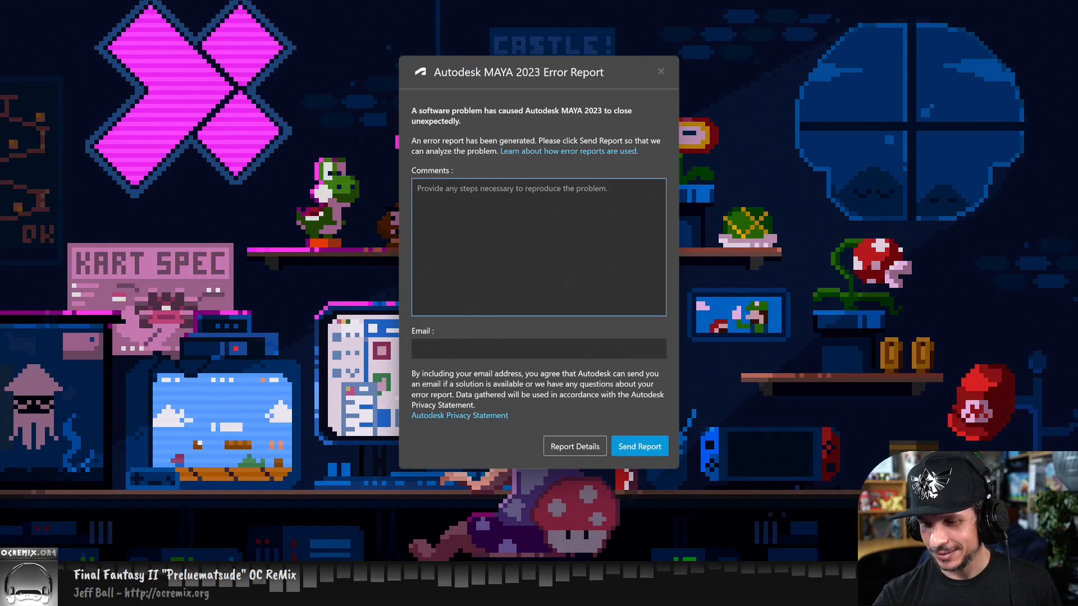
{"action": "left_click", "coordinate": [661, 72]}
{"action": "left_click", "coordinate": [628, 283]}
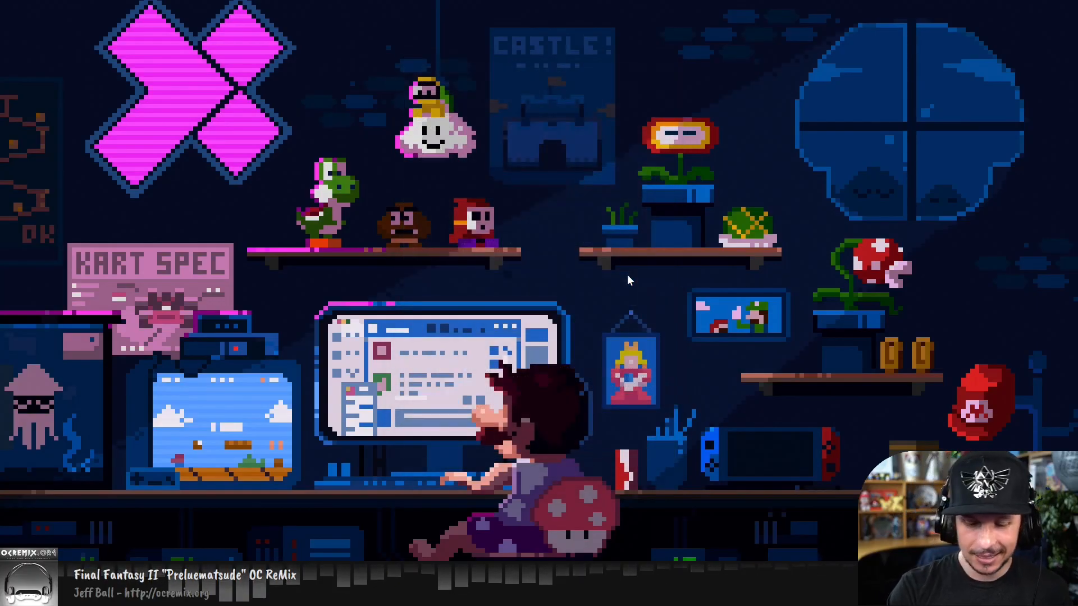
Relaunch Maya 2023 and create a new scene.
{"action": "key", "text": "super"}
{"action": "key", "text": "super"}
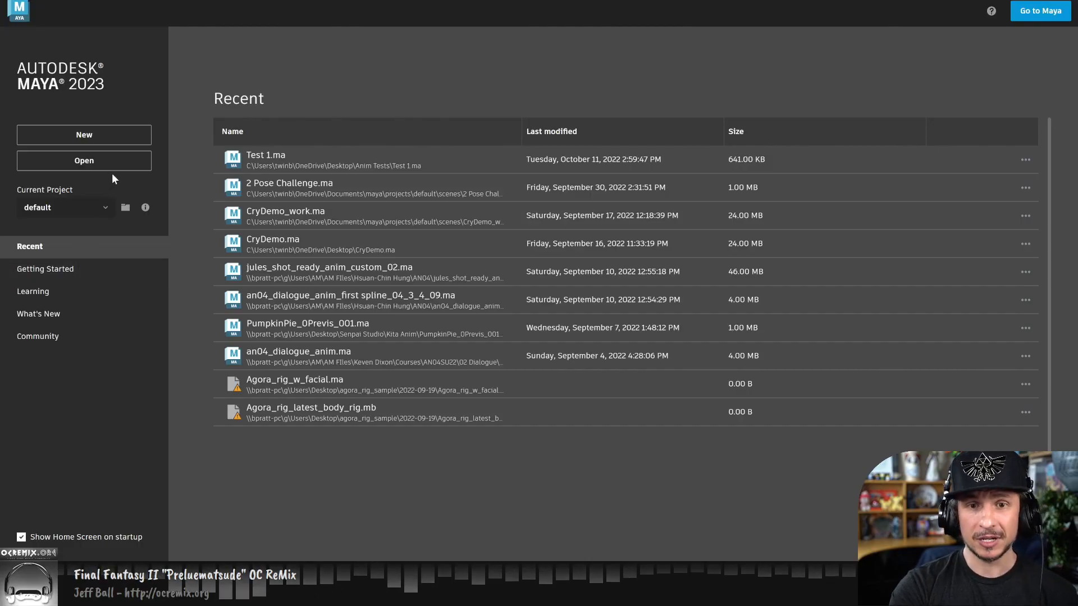
{"action": "left_click", "coordinate": [125, 137]}
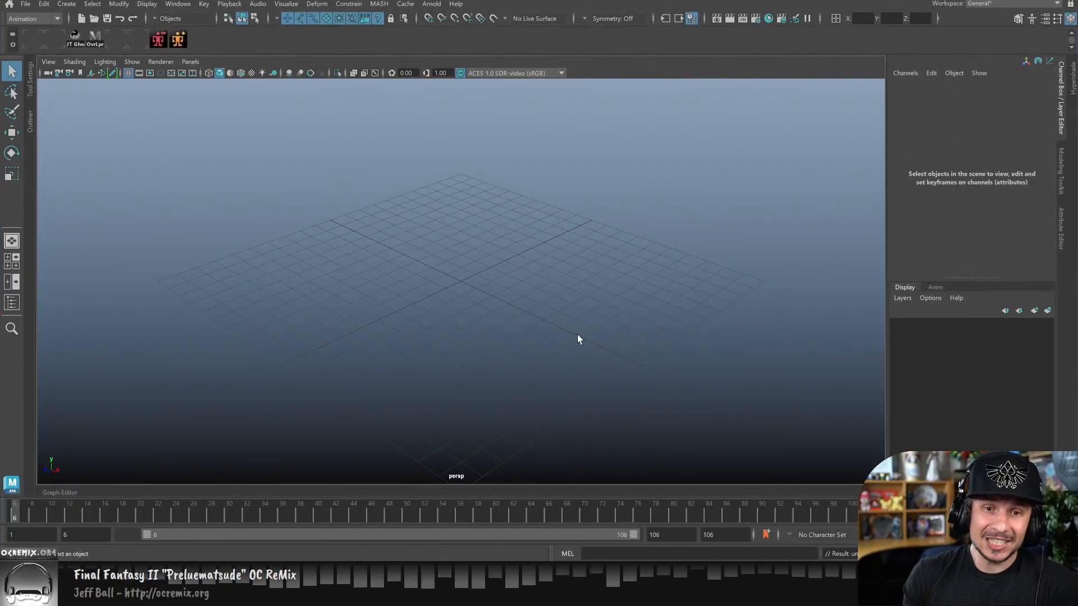
Launch animBot in the new scene and bring up the help information for its Temp Pivot tool.
{"action": "left_click", "coordinate": [32, 35]}
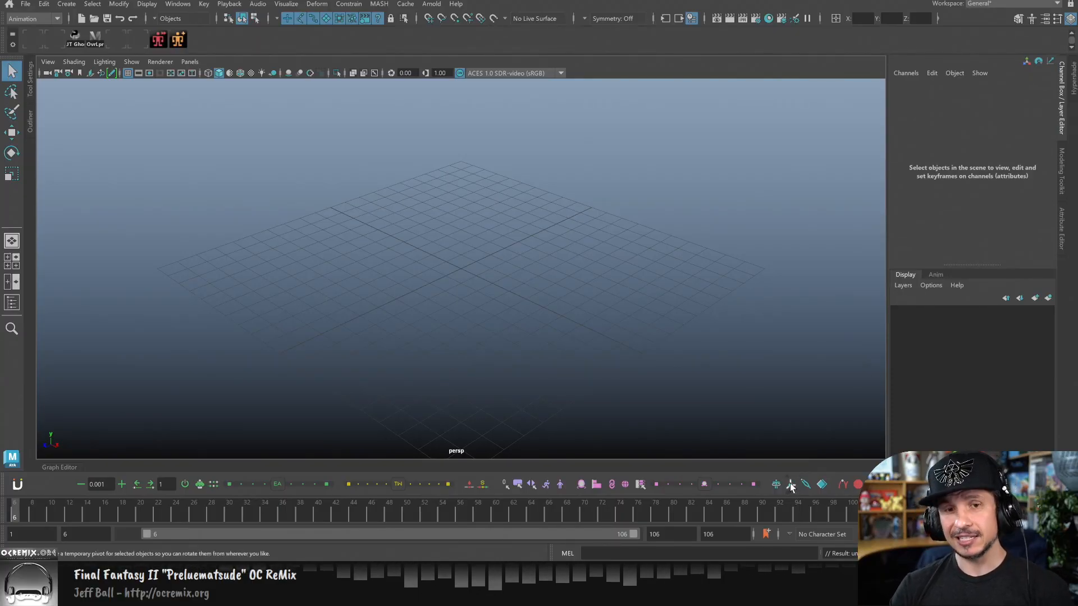
{"action": "mouse_move", "coordinate": [792, 486]}
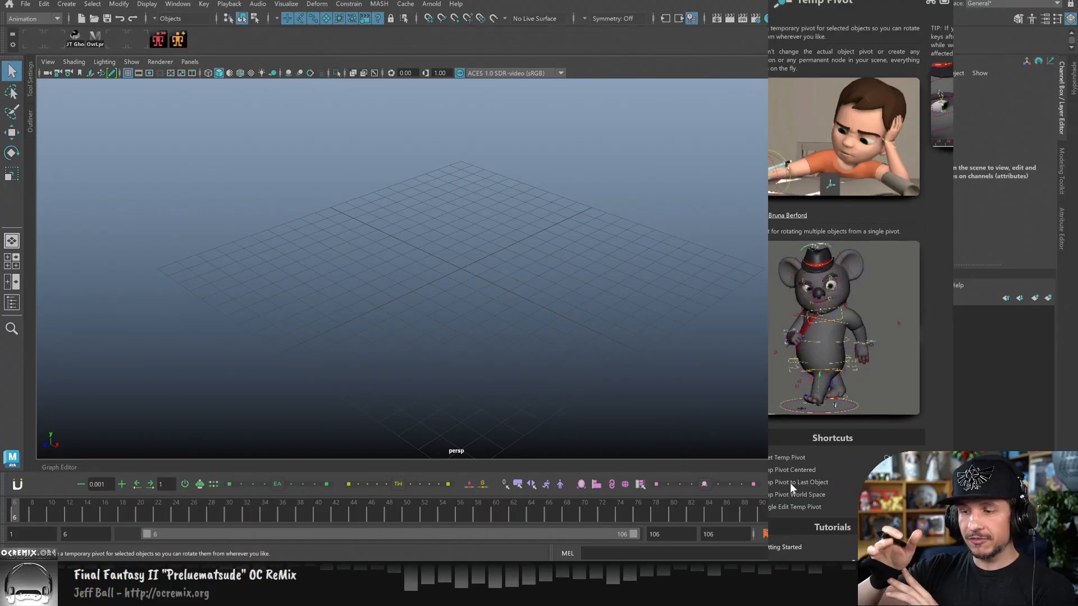